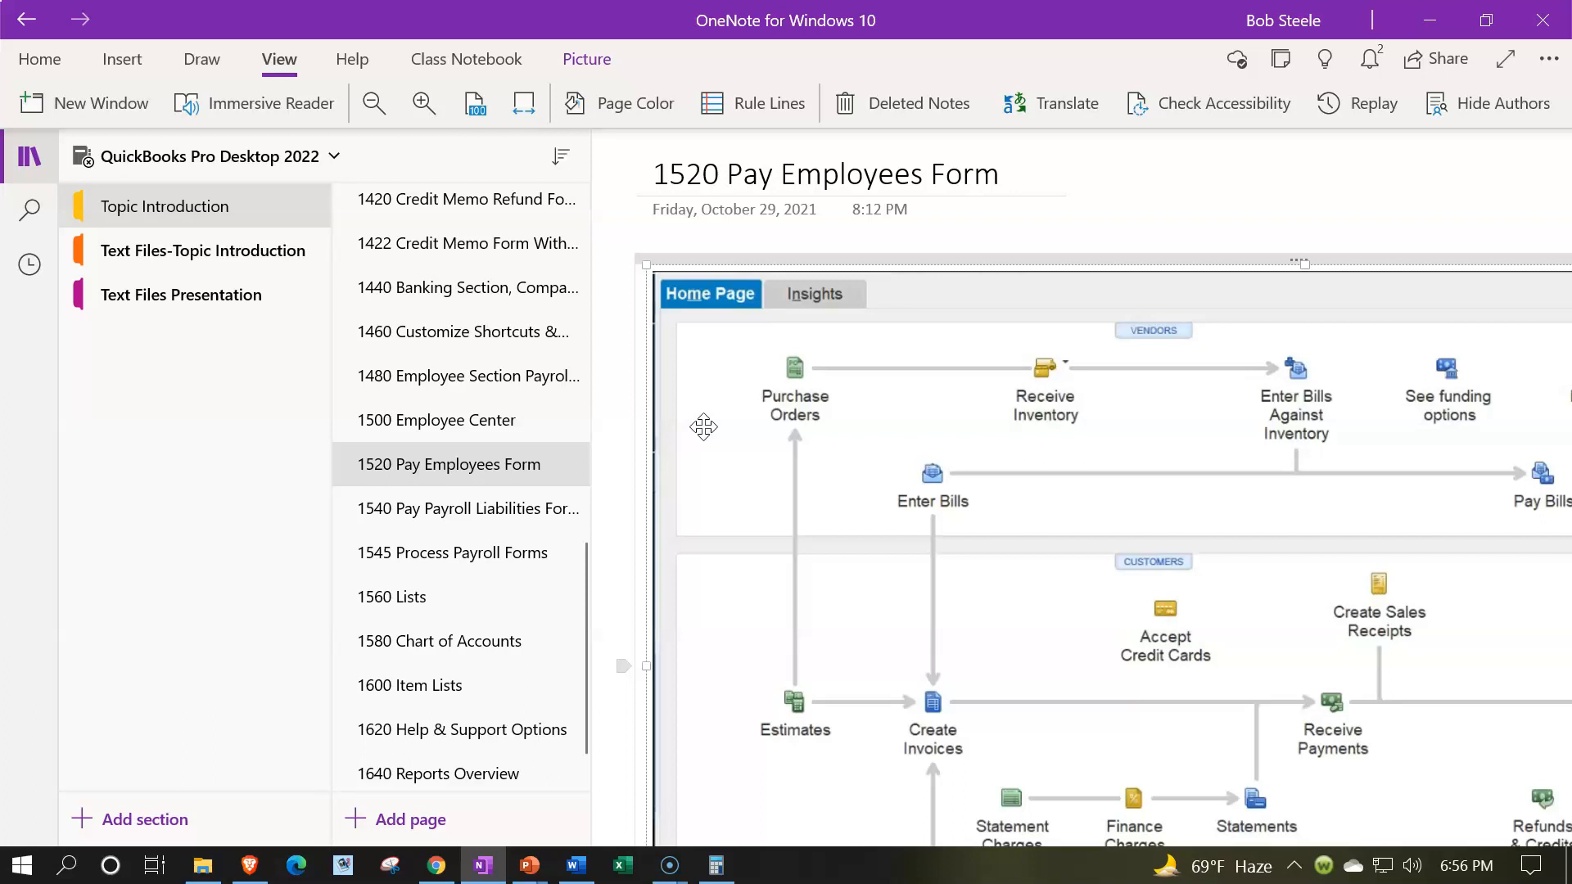
- Hide the notebook navigation and bring the Employees section of the home page flowchart into view
left_click(26, 163)
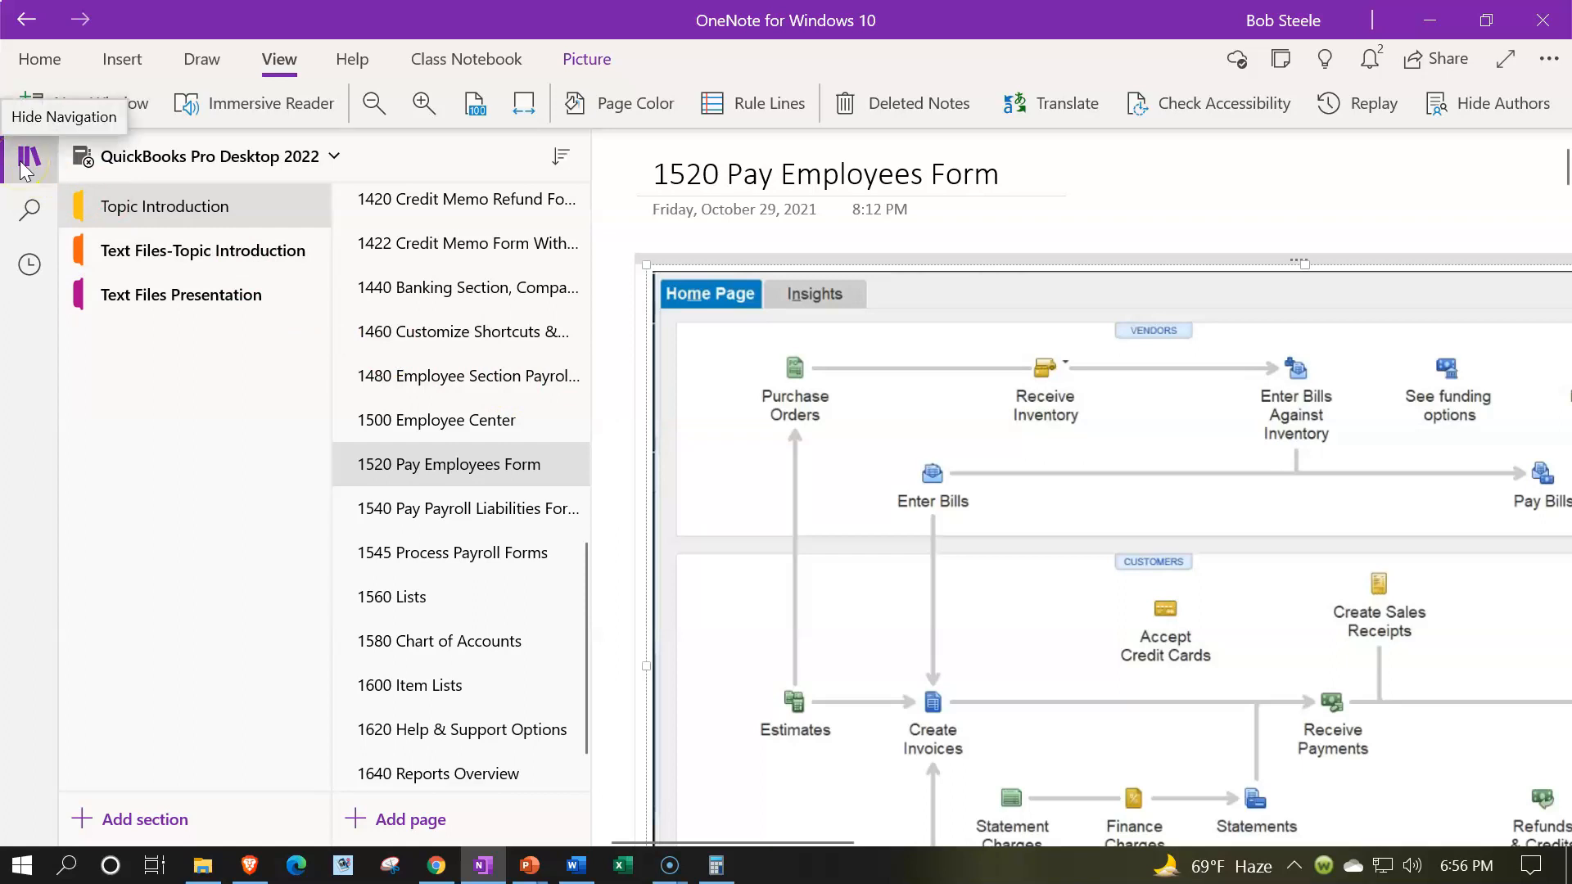
left_click(26, 160)
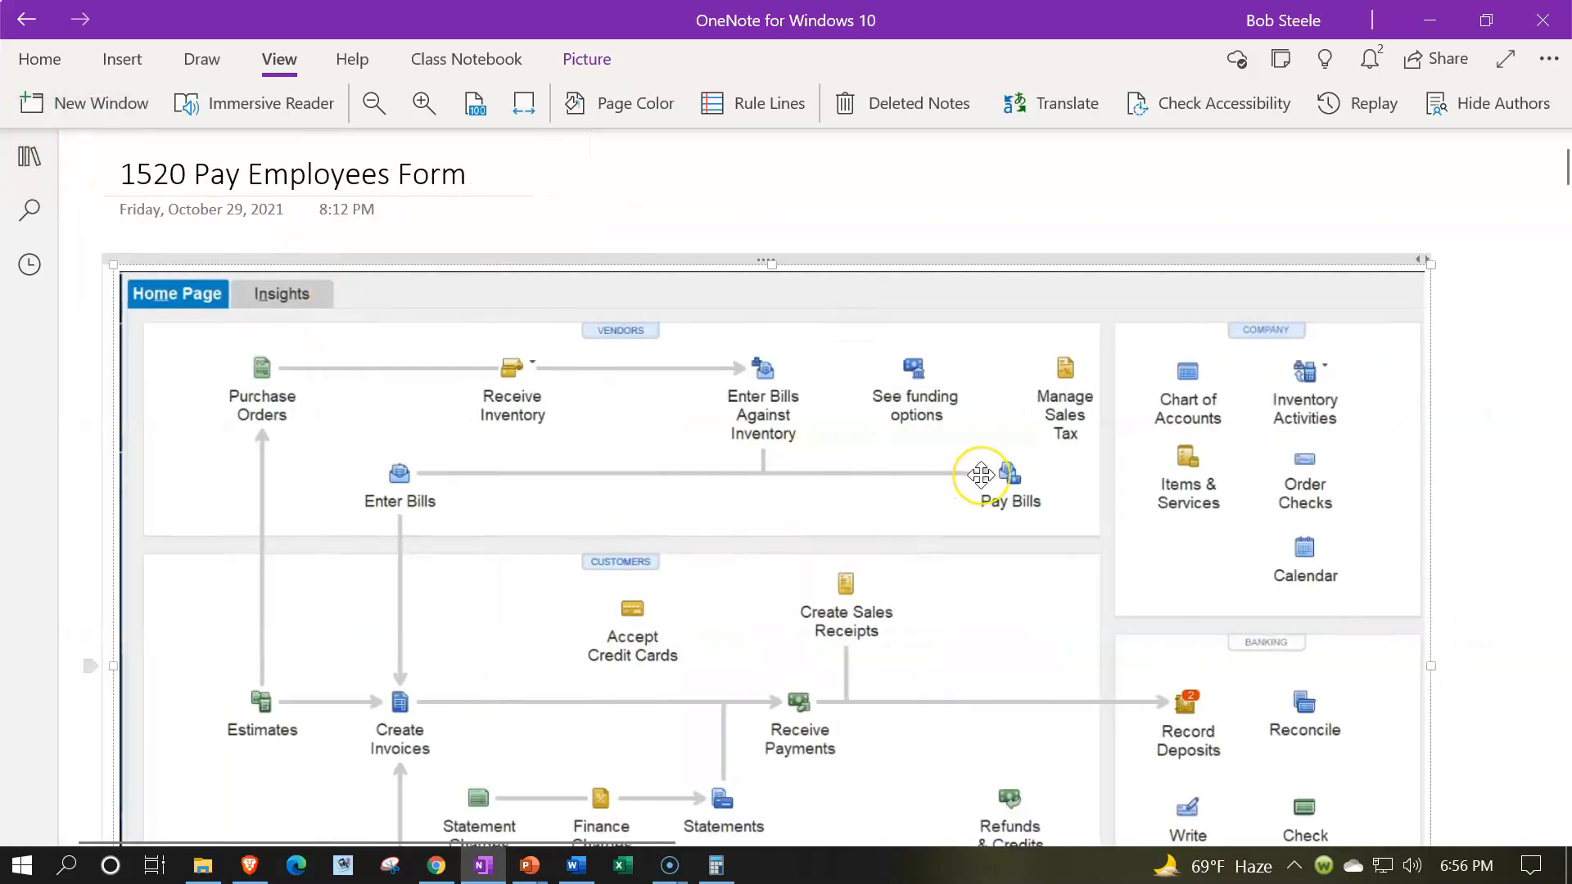
scroll(980, 475, "down", 3)
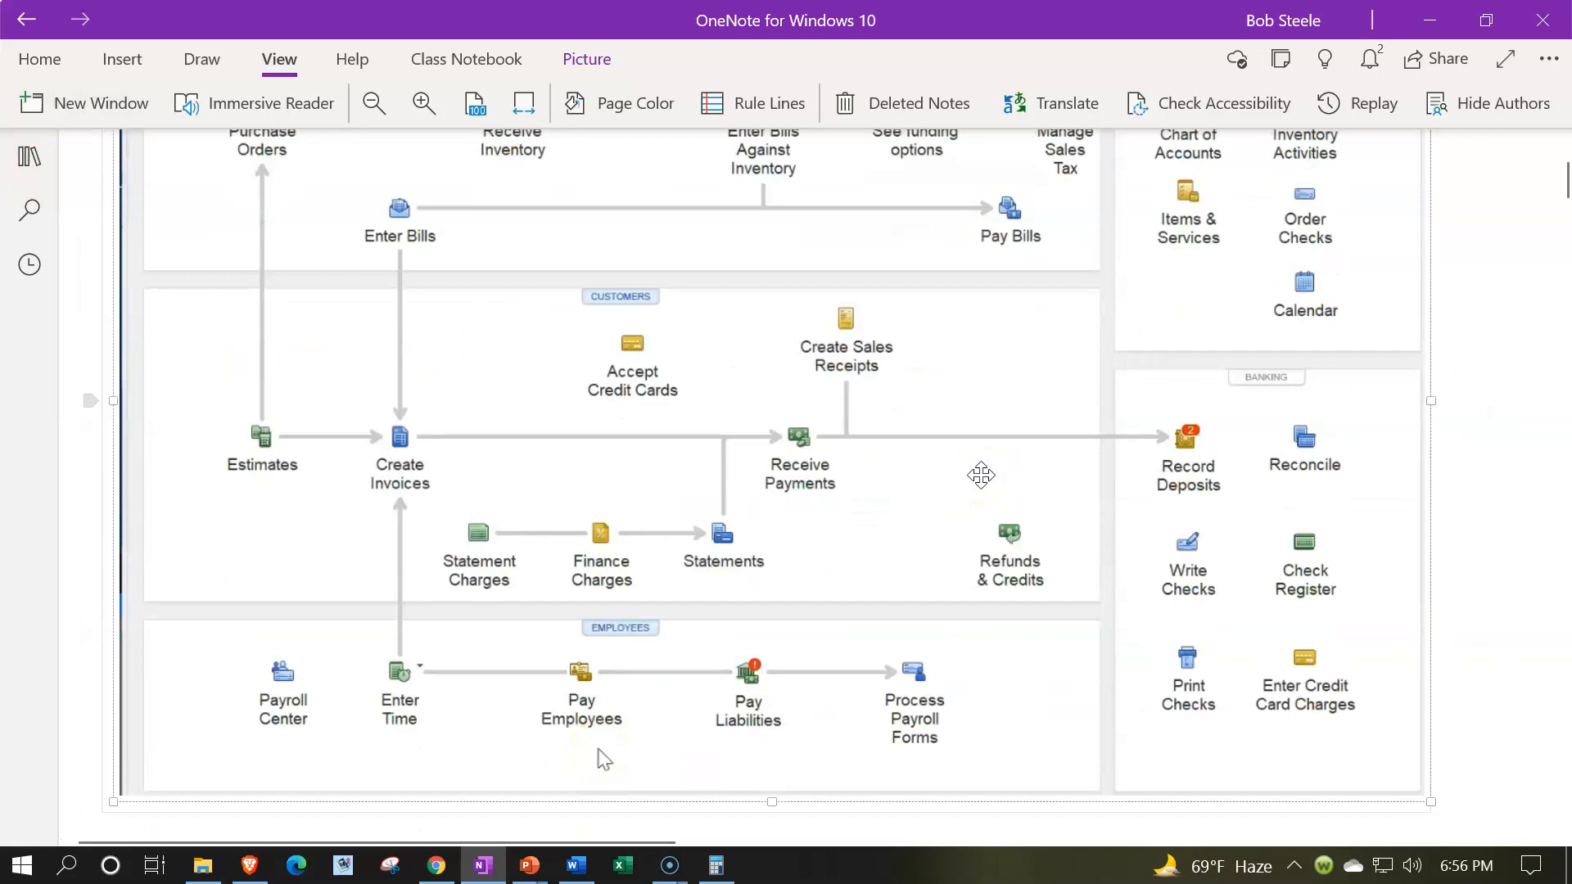
scroll(981, 475, "down", 2)
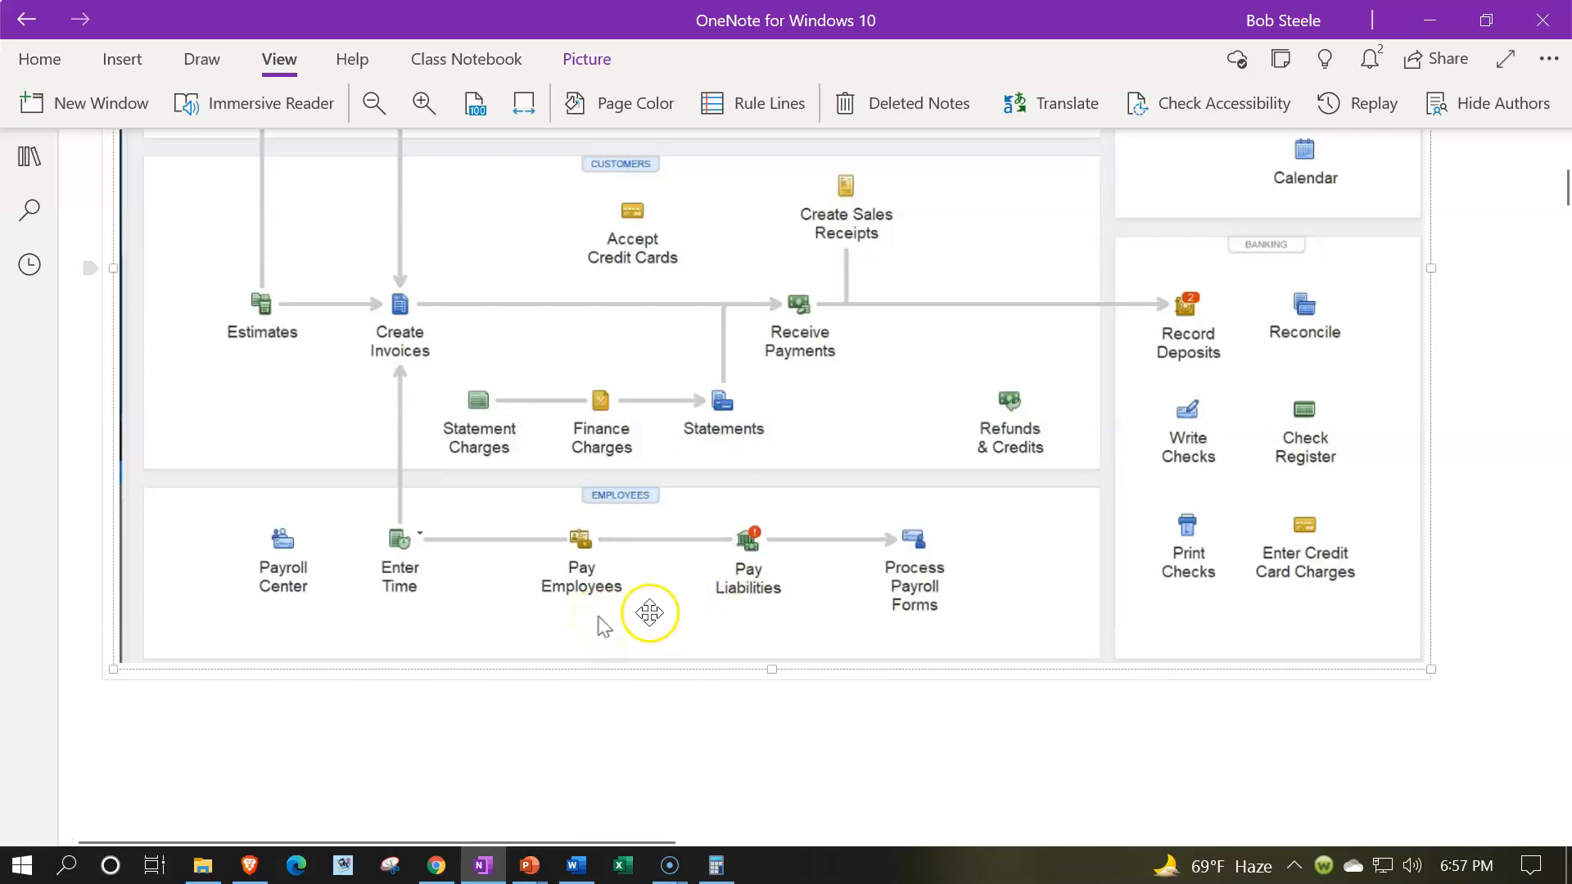
- Examine the pay employees screenshots: the Create Paychecks list, the Enter Payroll Information form and the Preview Paycheck window
scroll(655, 610, "down", 3)
scroll(646, 606, "down", 2)
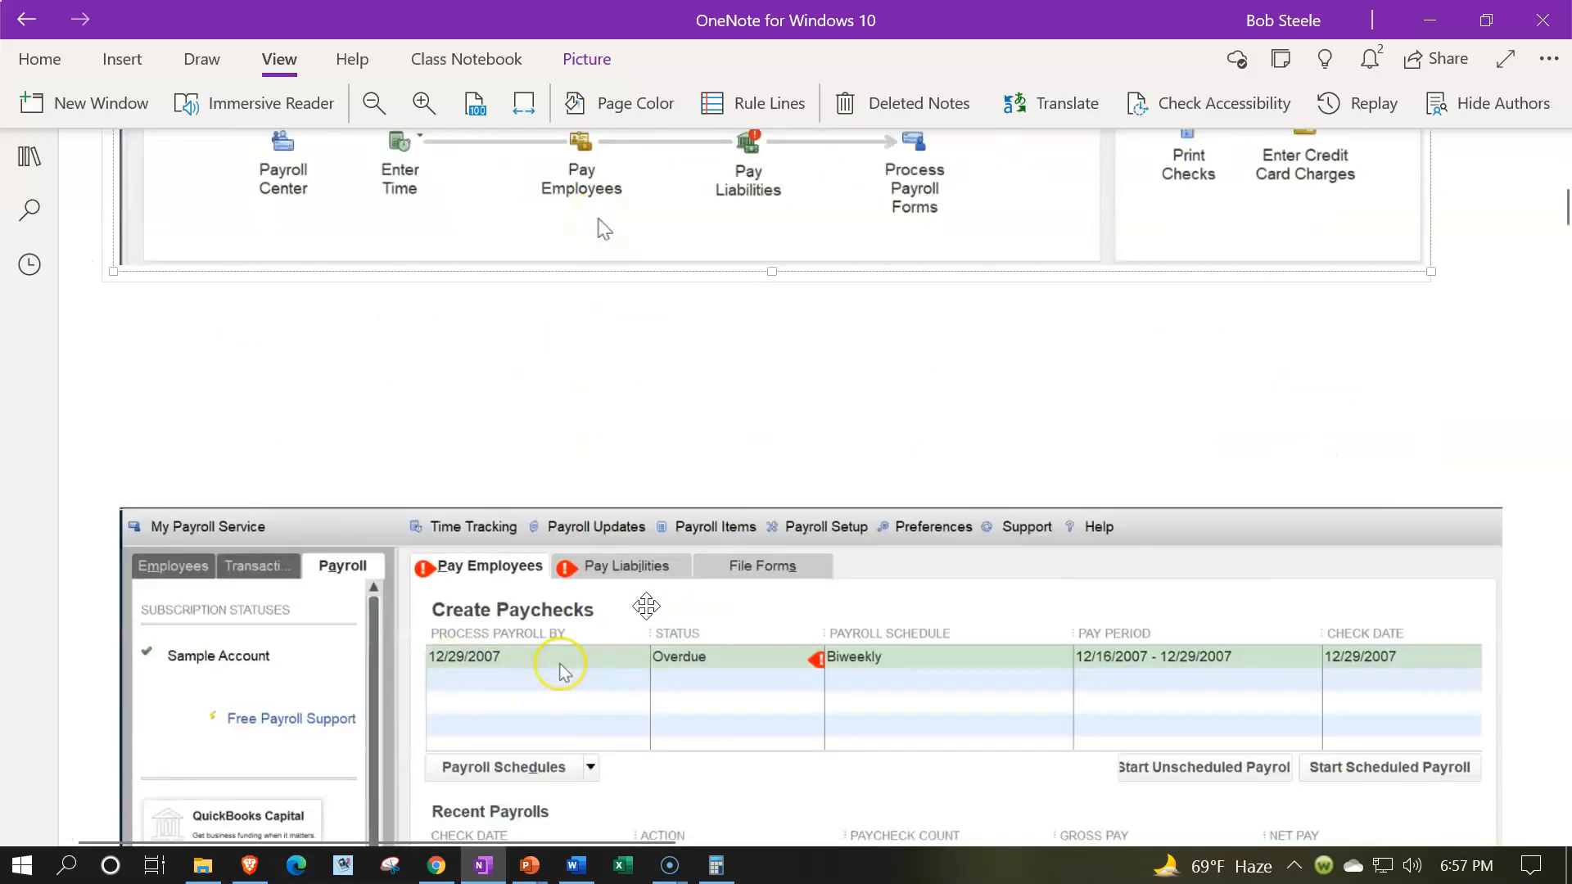
scroll(646, 605, "down", 3)
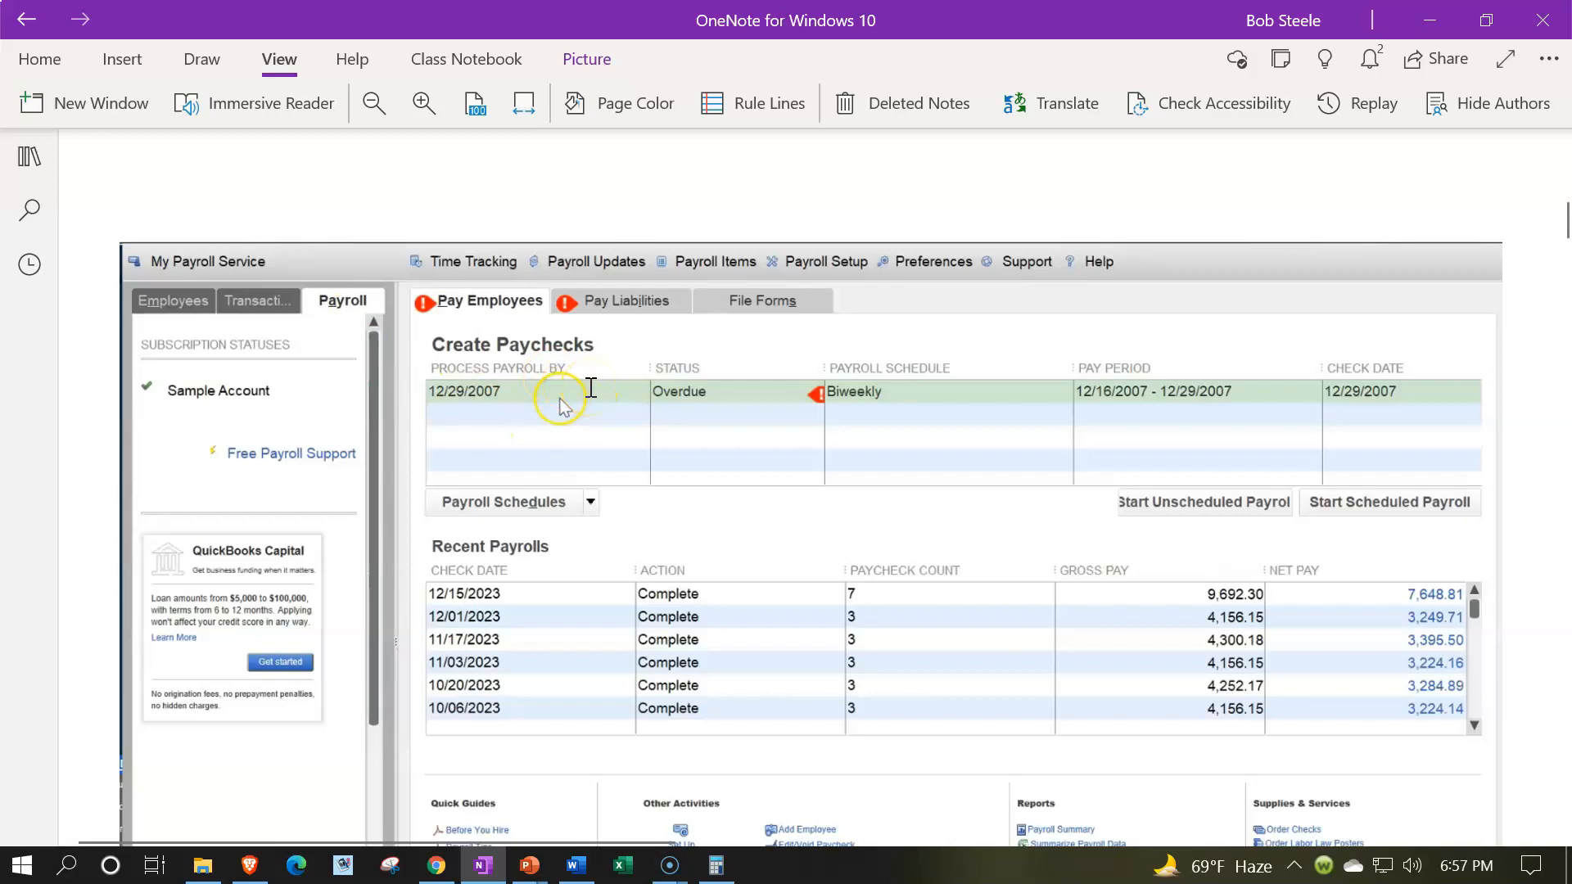
scroll(591, 387, "down", 10)
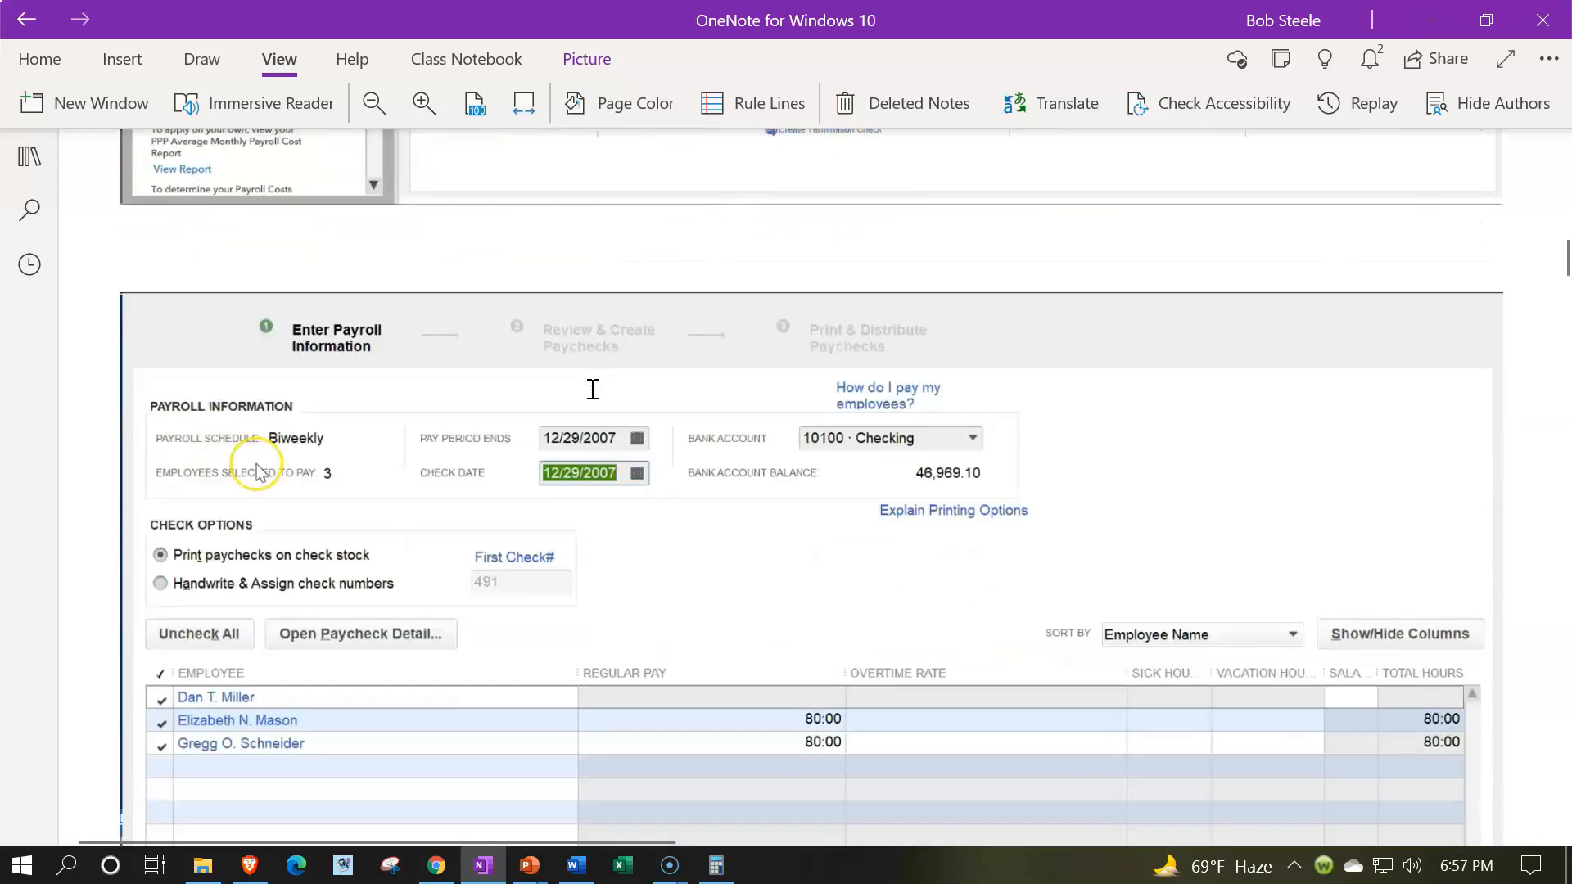
scroll(593, 388, "down", 1)
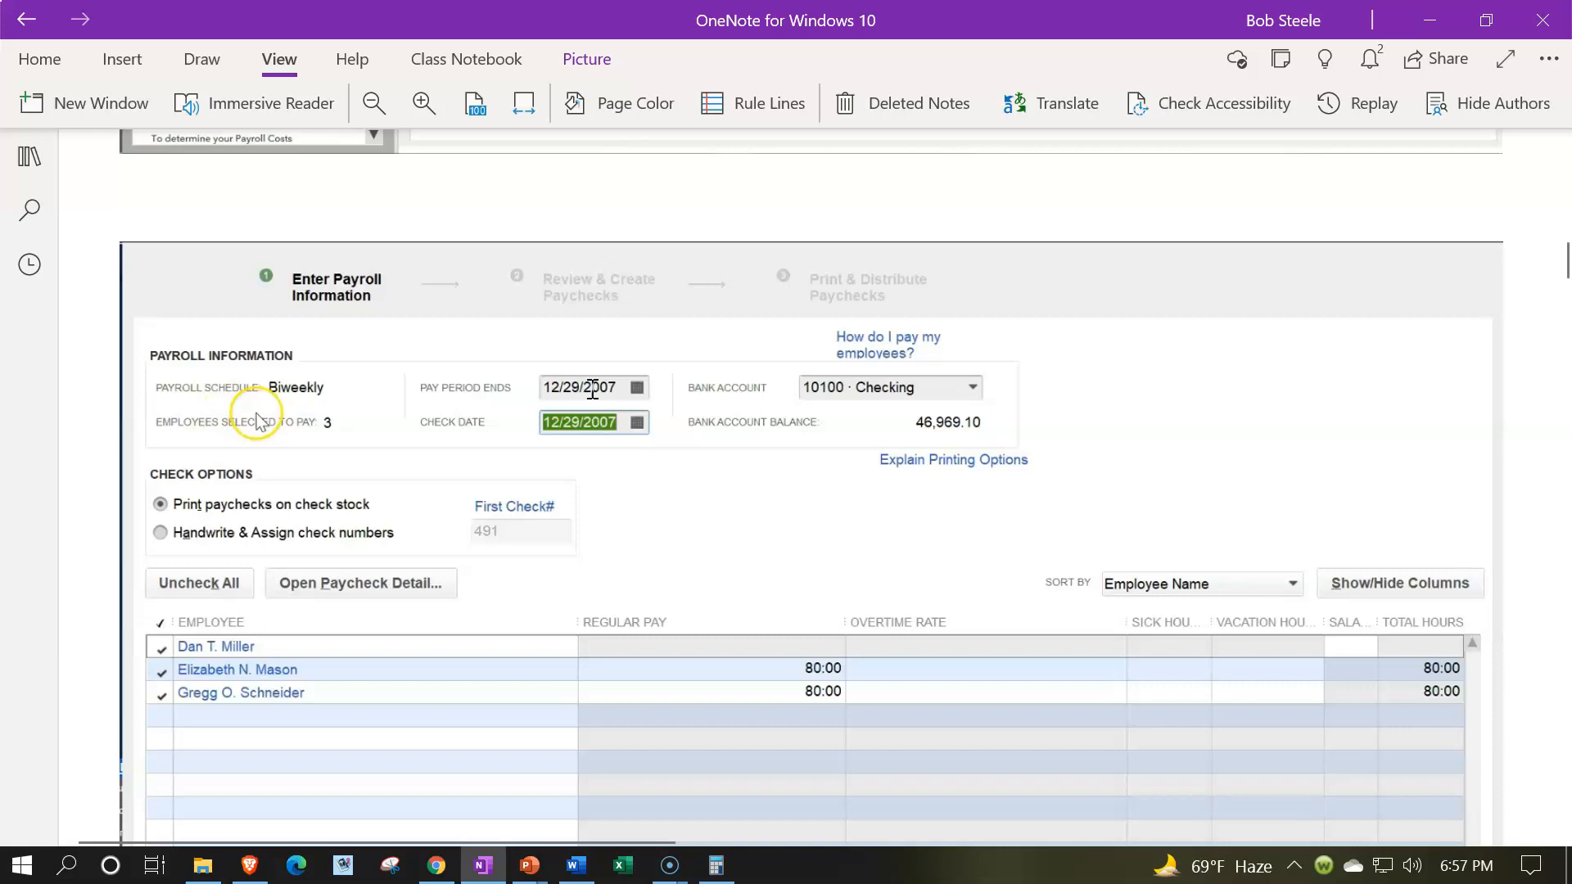
scroll(593, 389, "down", 3)
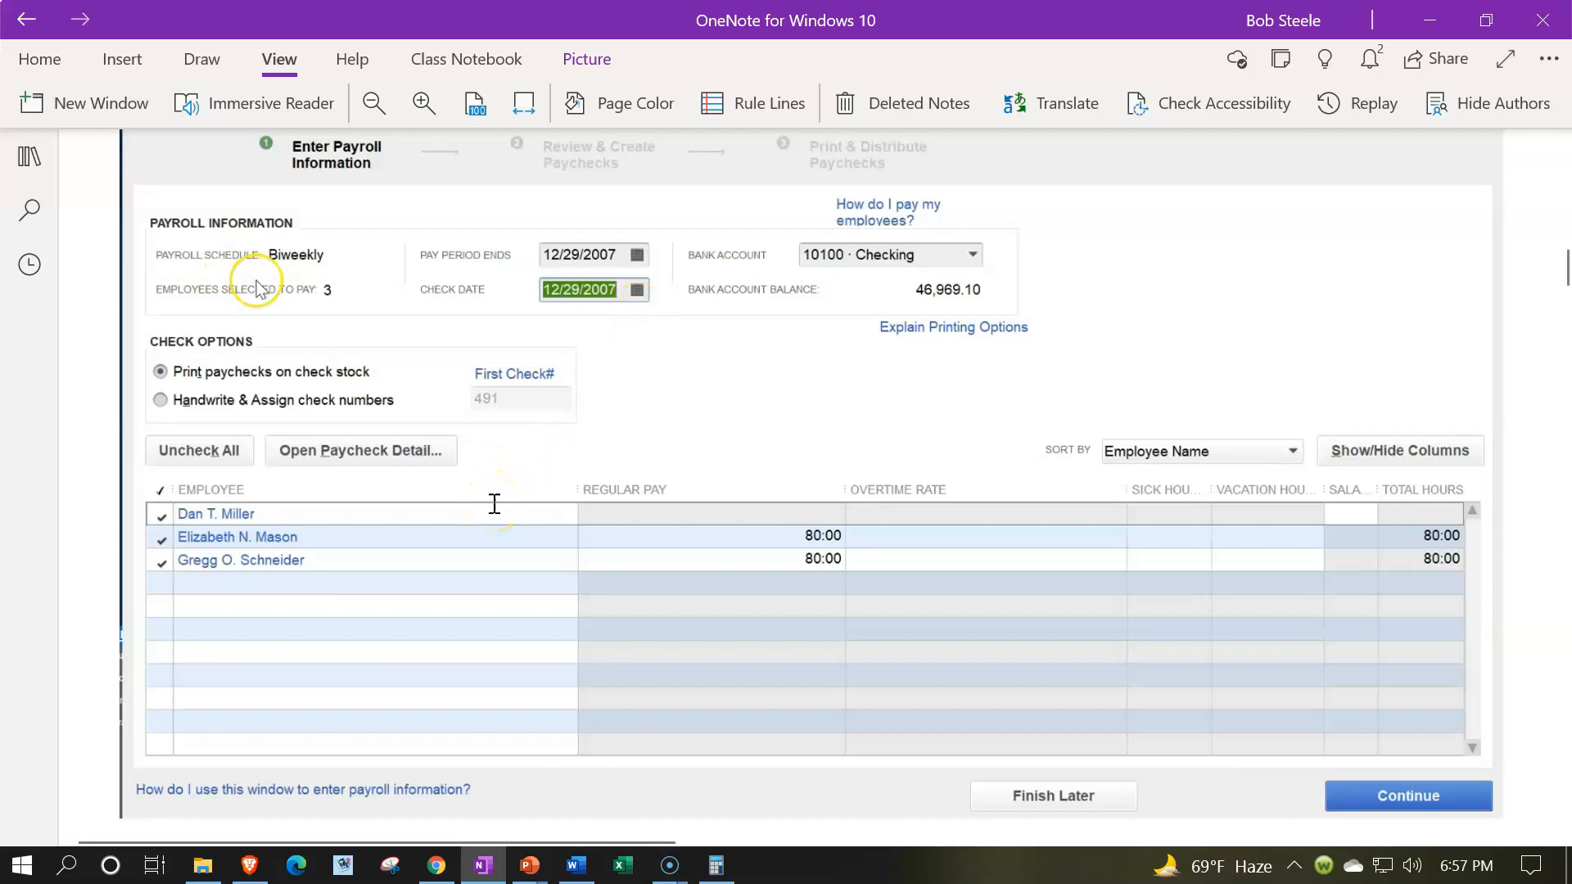
scroll(495, 503, "down", 3)
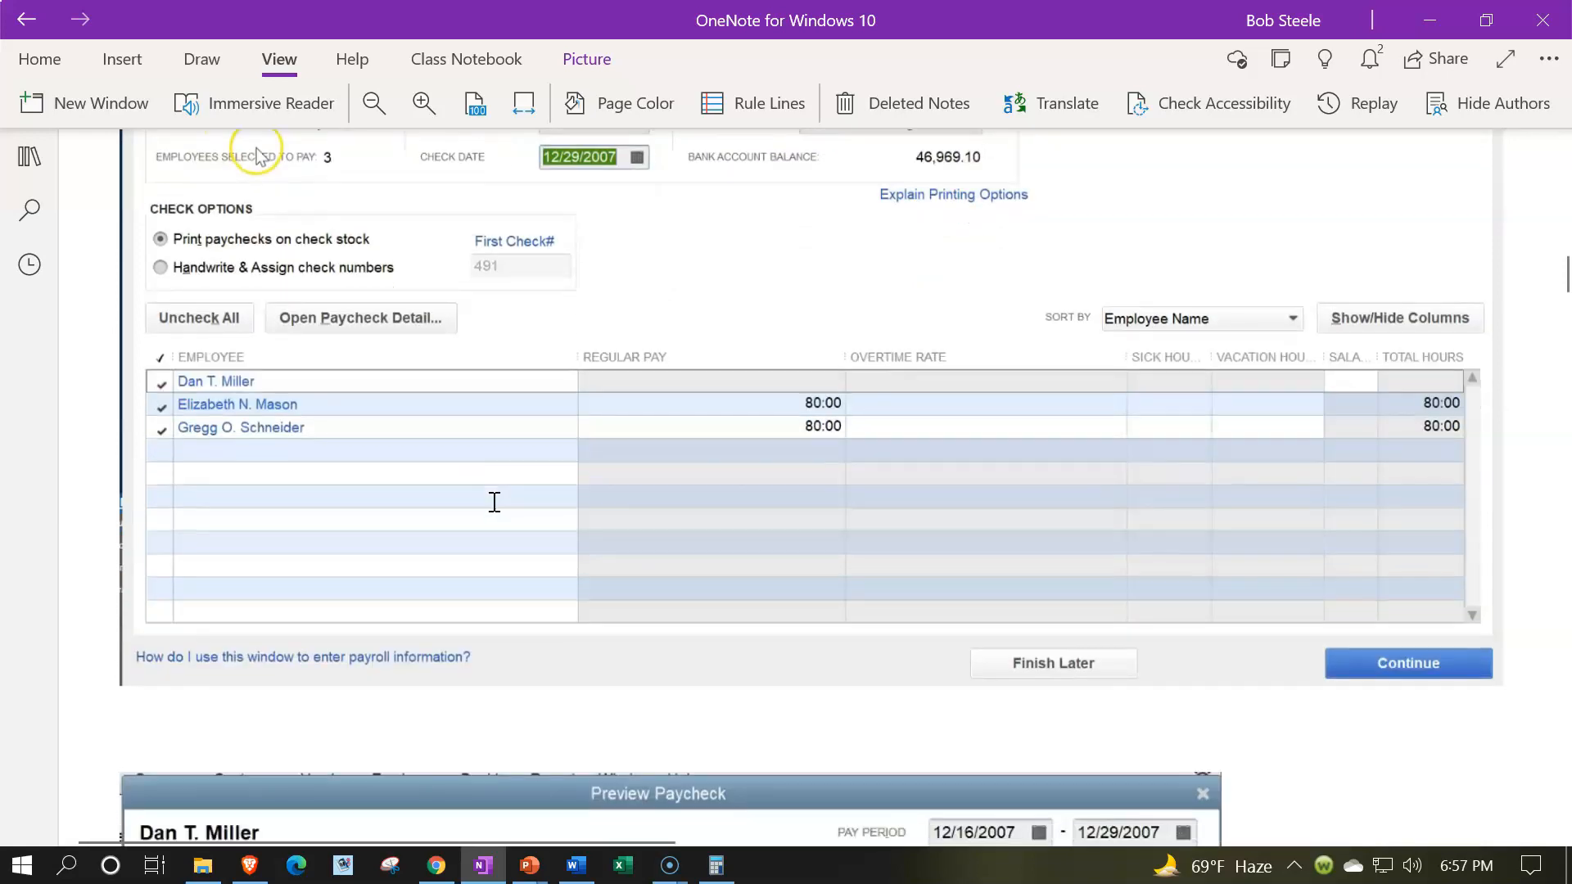
scroll(495, 502, "down", 10)
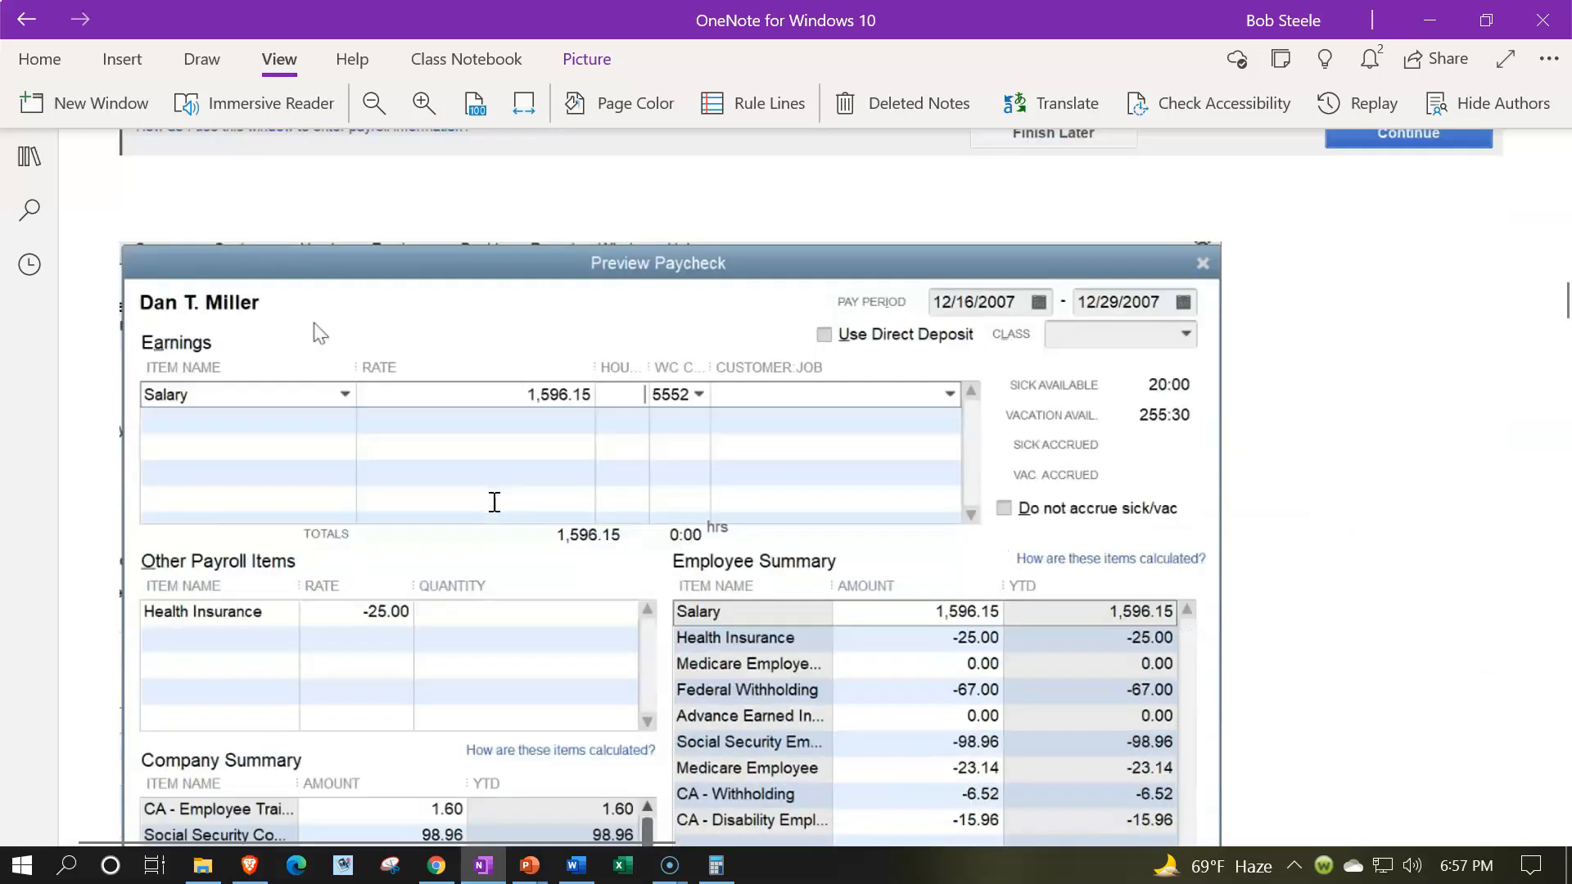
scroll(493, 502, "down", 3)
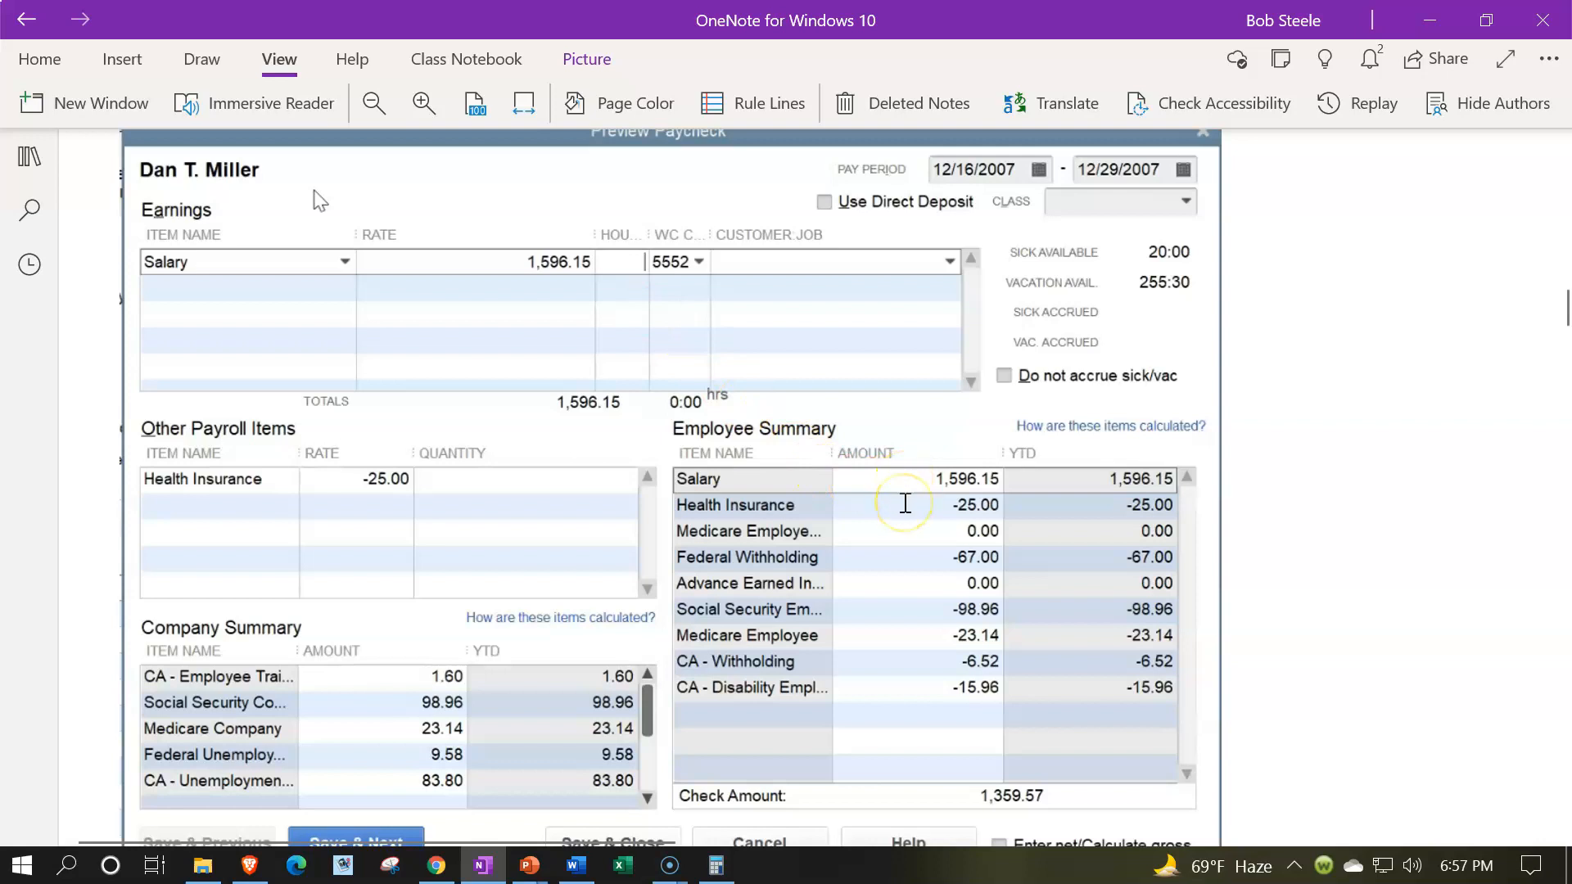
scroll(905, 503, "down", 2)
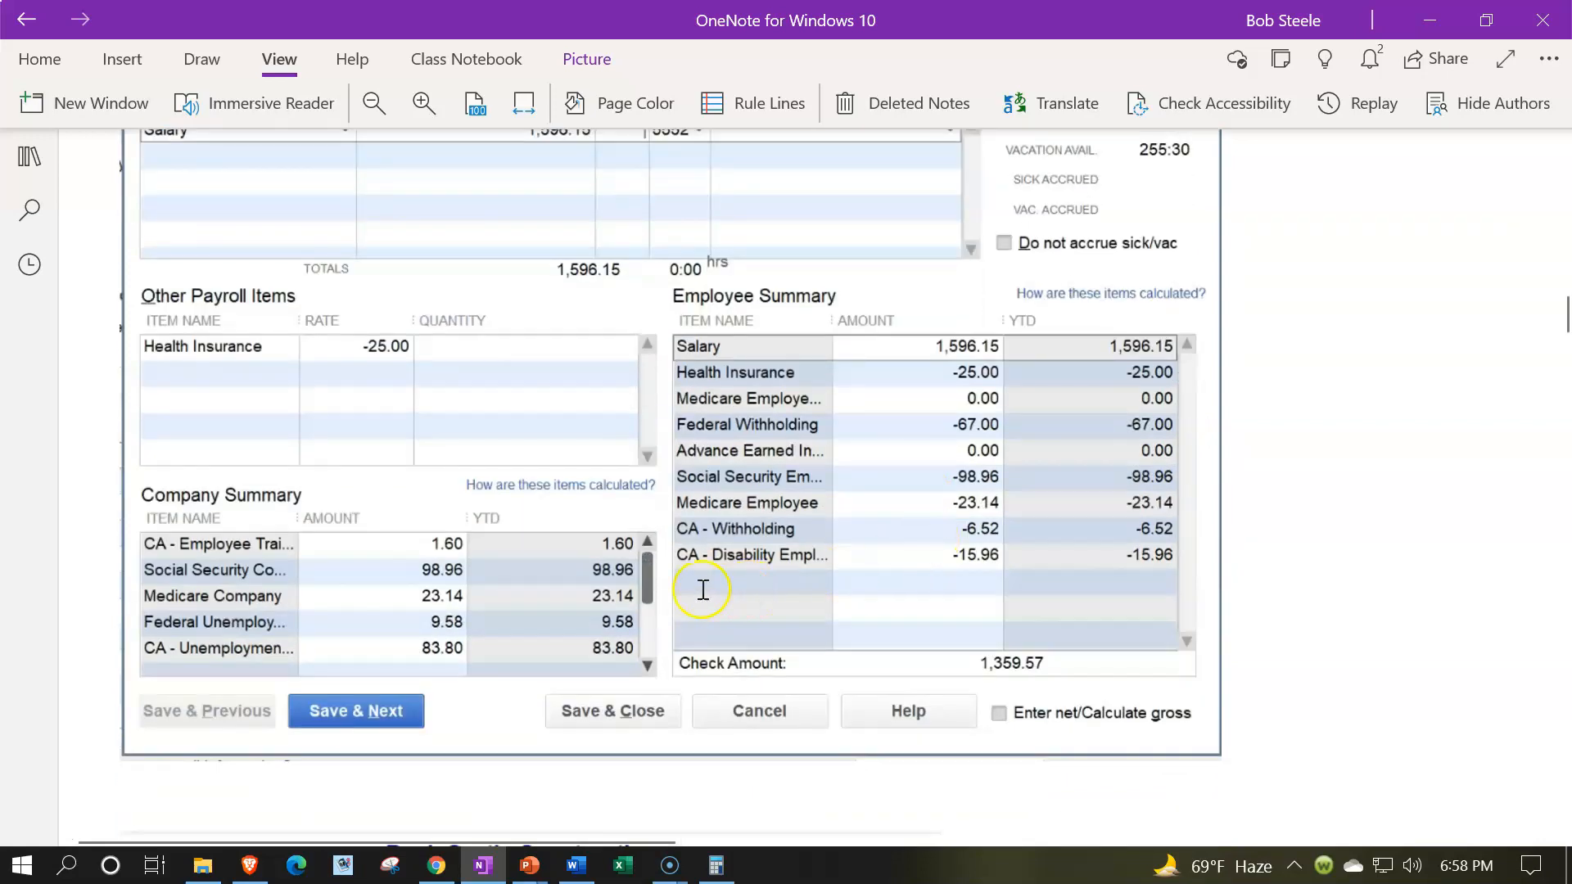
- Examine the Balance Sheet's checking account and the paychecks in its Transactions by Account report
scroll(376, 580, "down", 8)
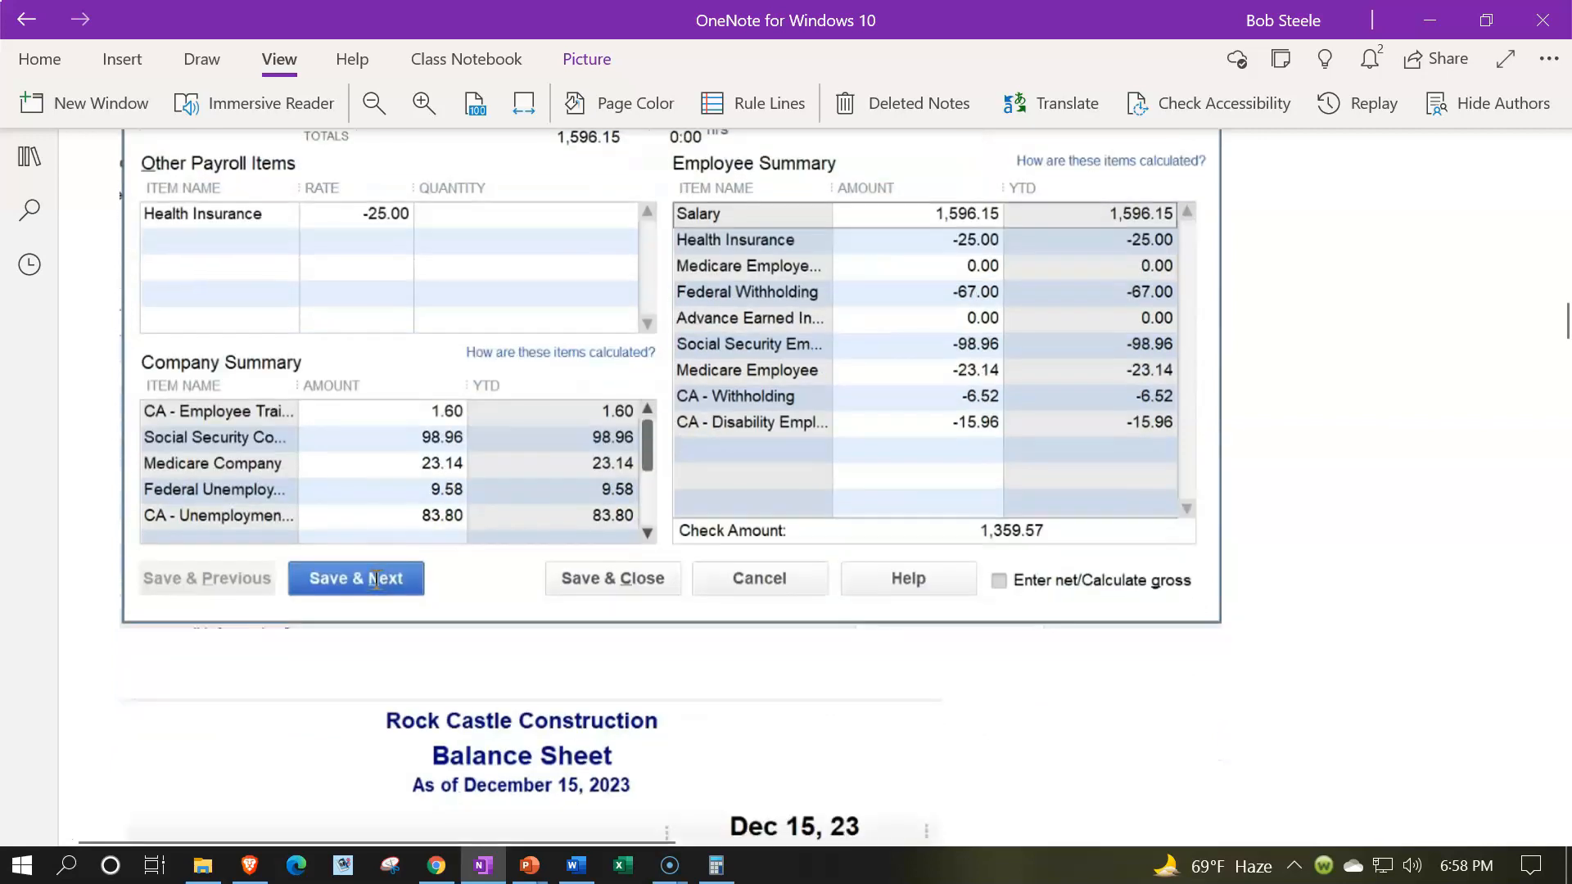
scroll(377, 580, "down", 2)
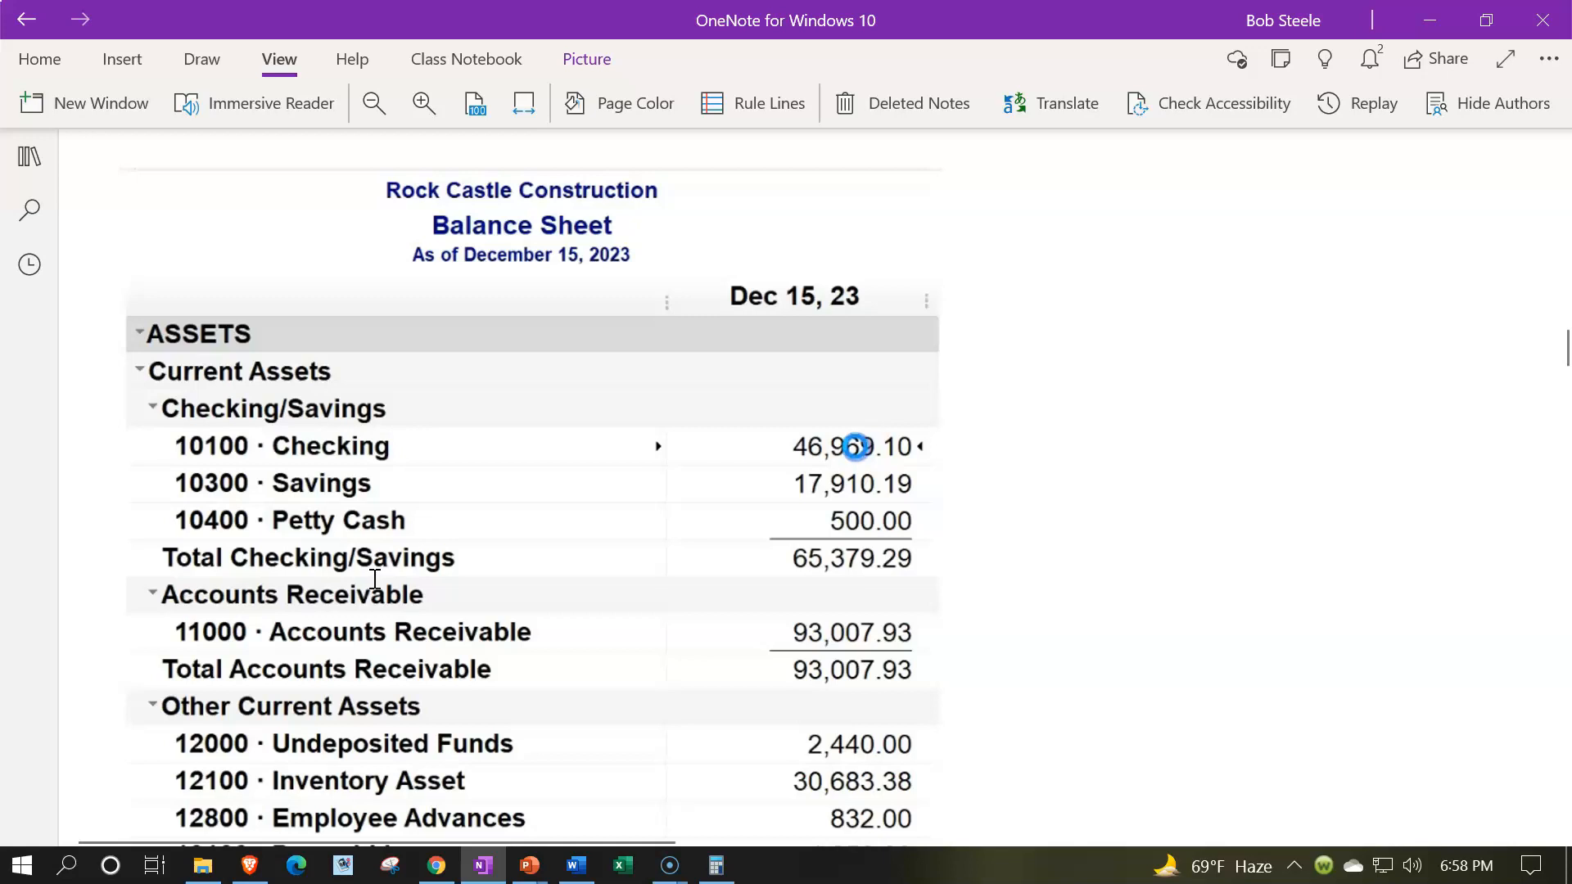
scroll(628, 519, "down", 2)
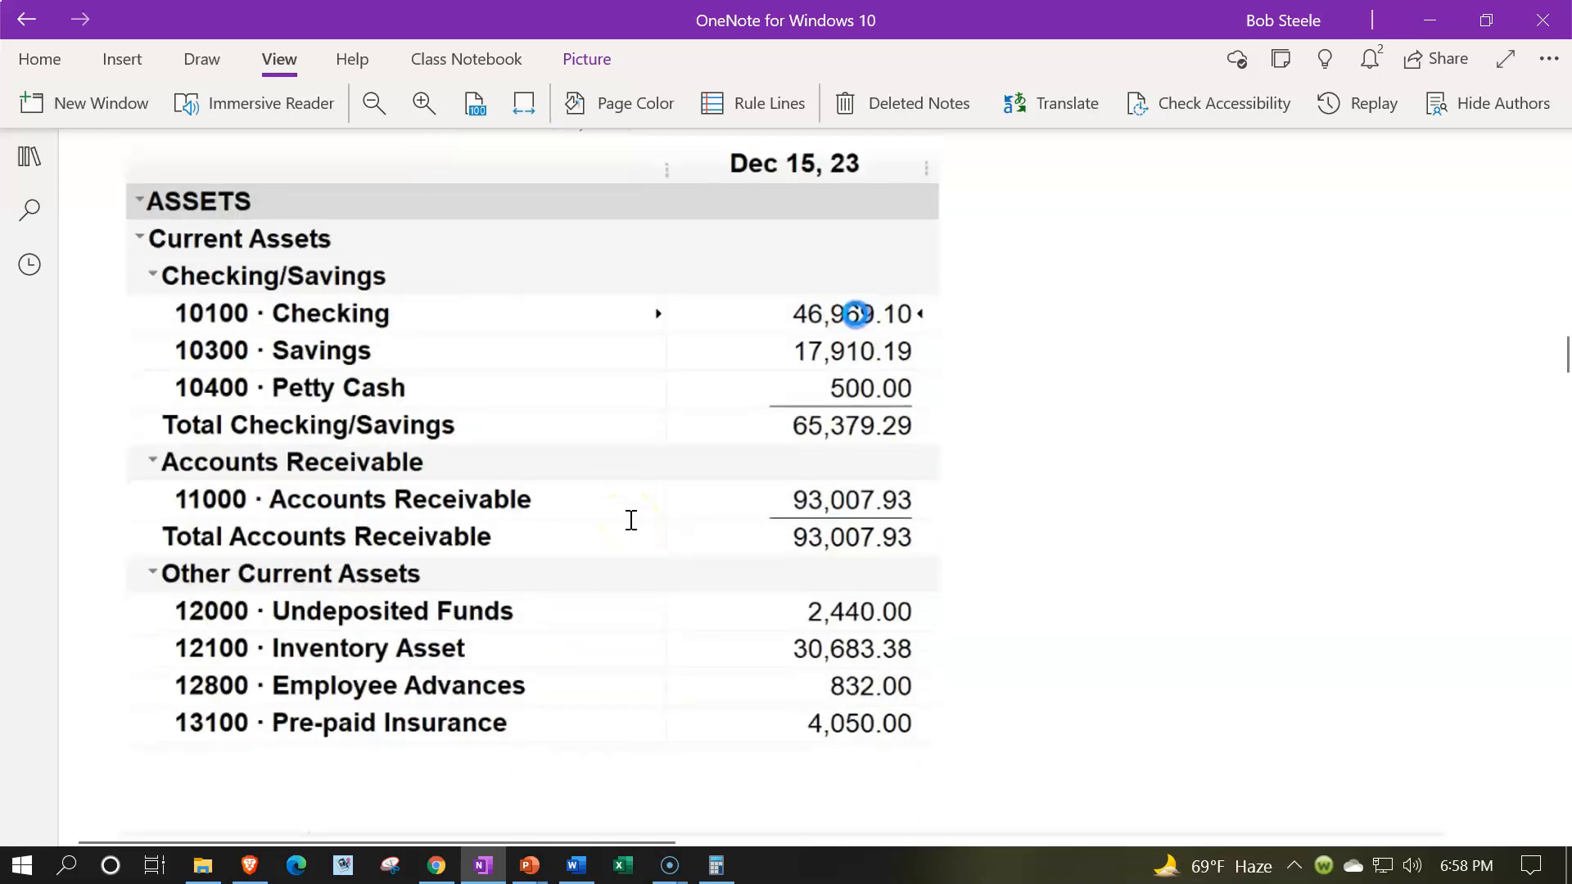
scroll(630, 520, "down", 6)
scroll(630, 520, "down", 2)
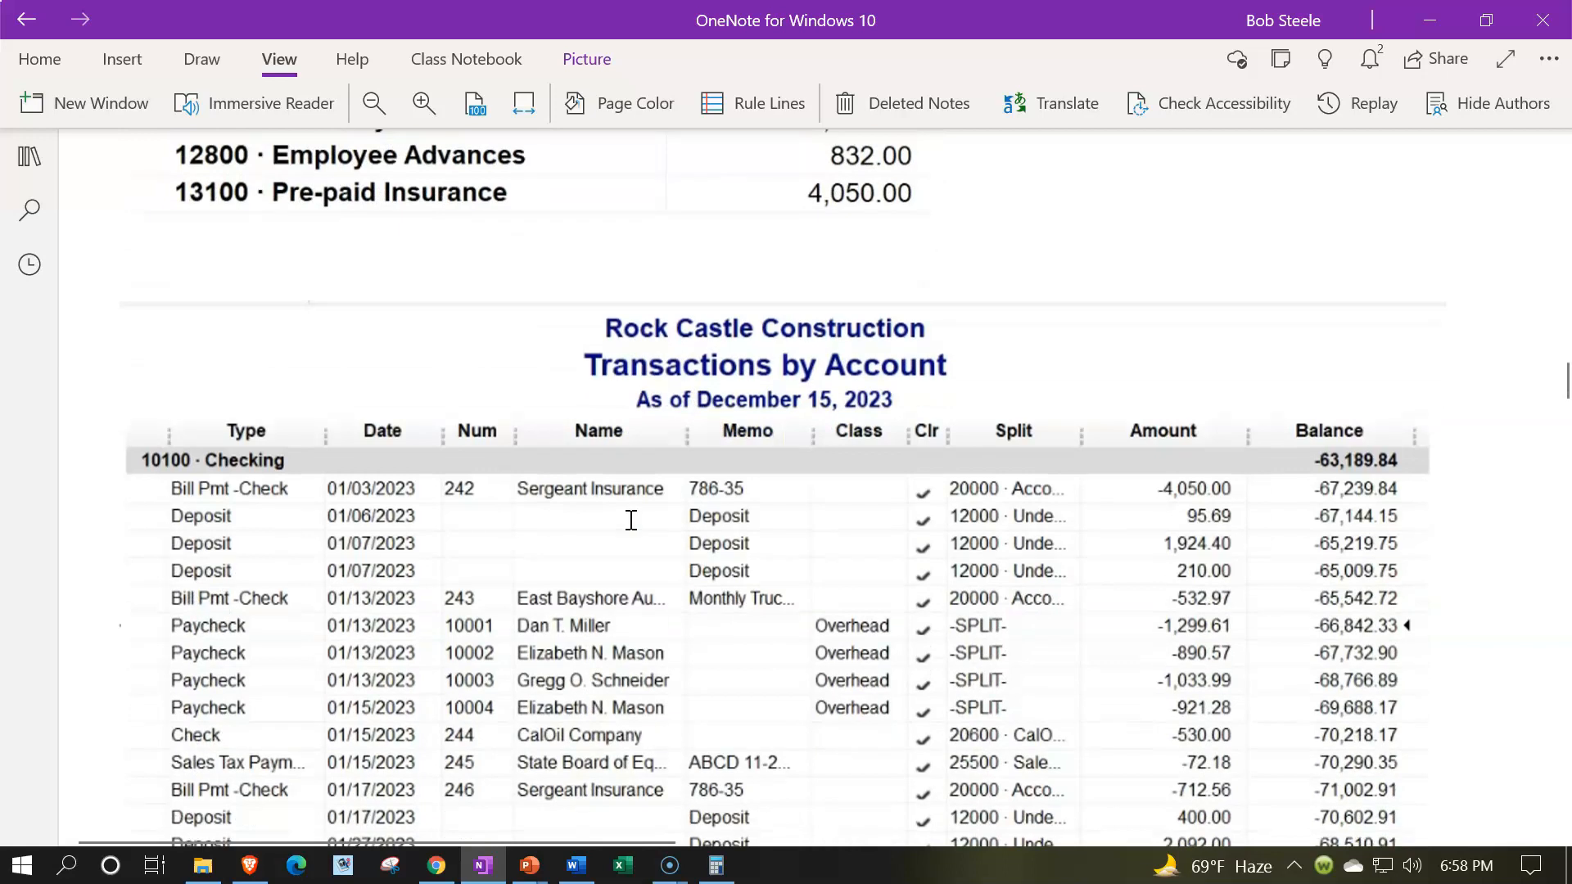
scroll(630, 519, "down", 4)
scroll(630, 520, "up", 2)
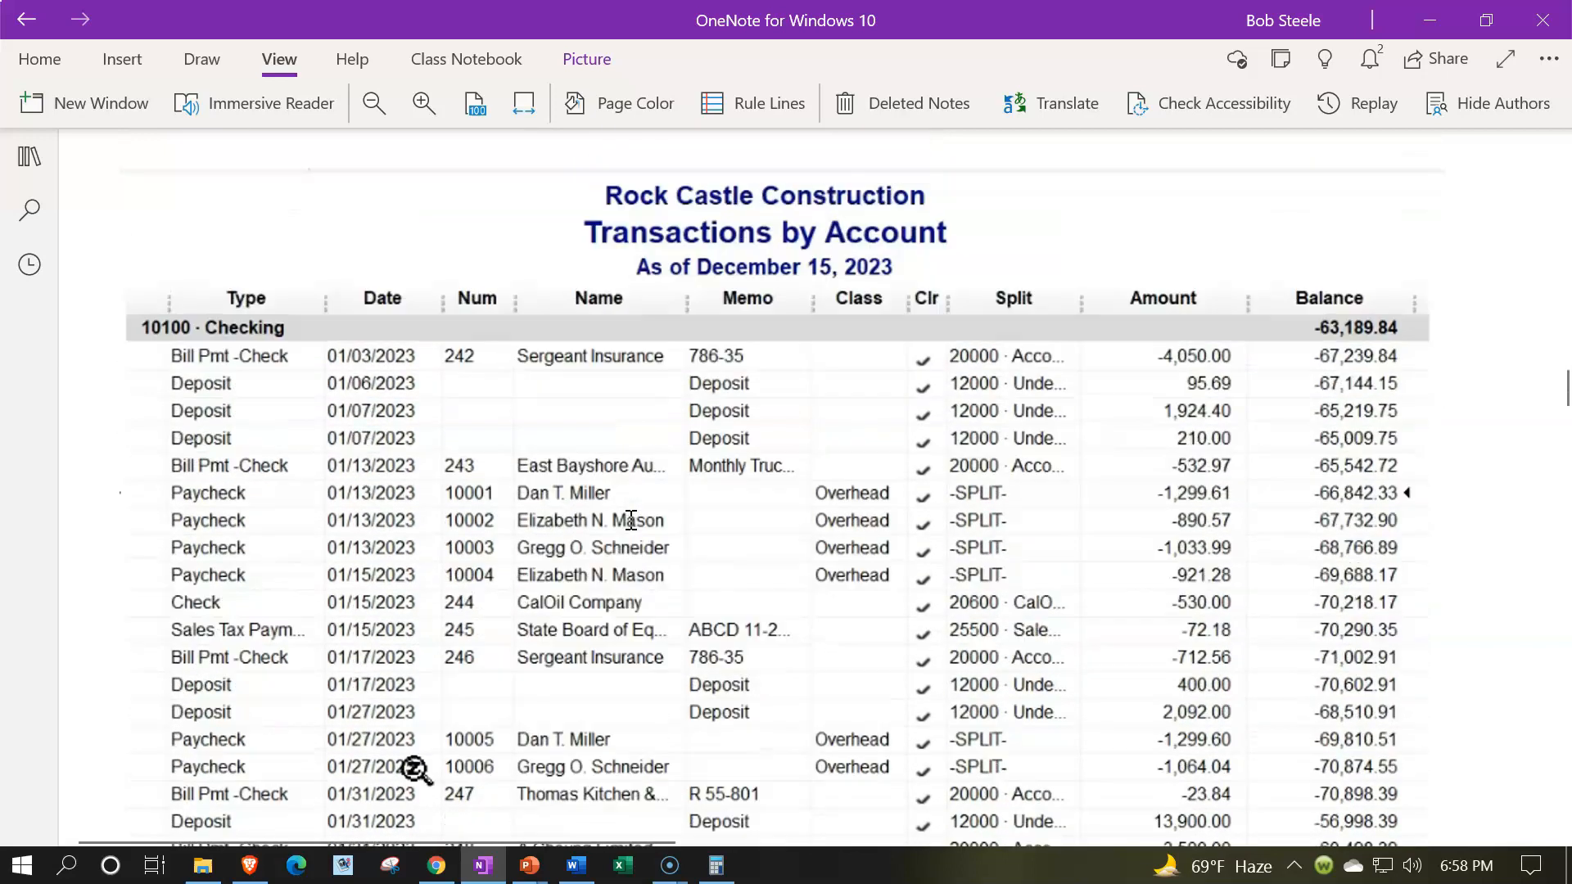
scroll(630, 520, "down", 2)
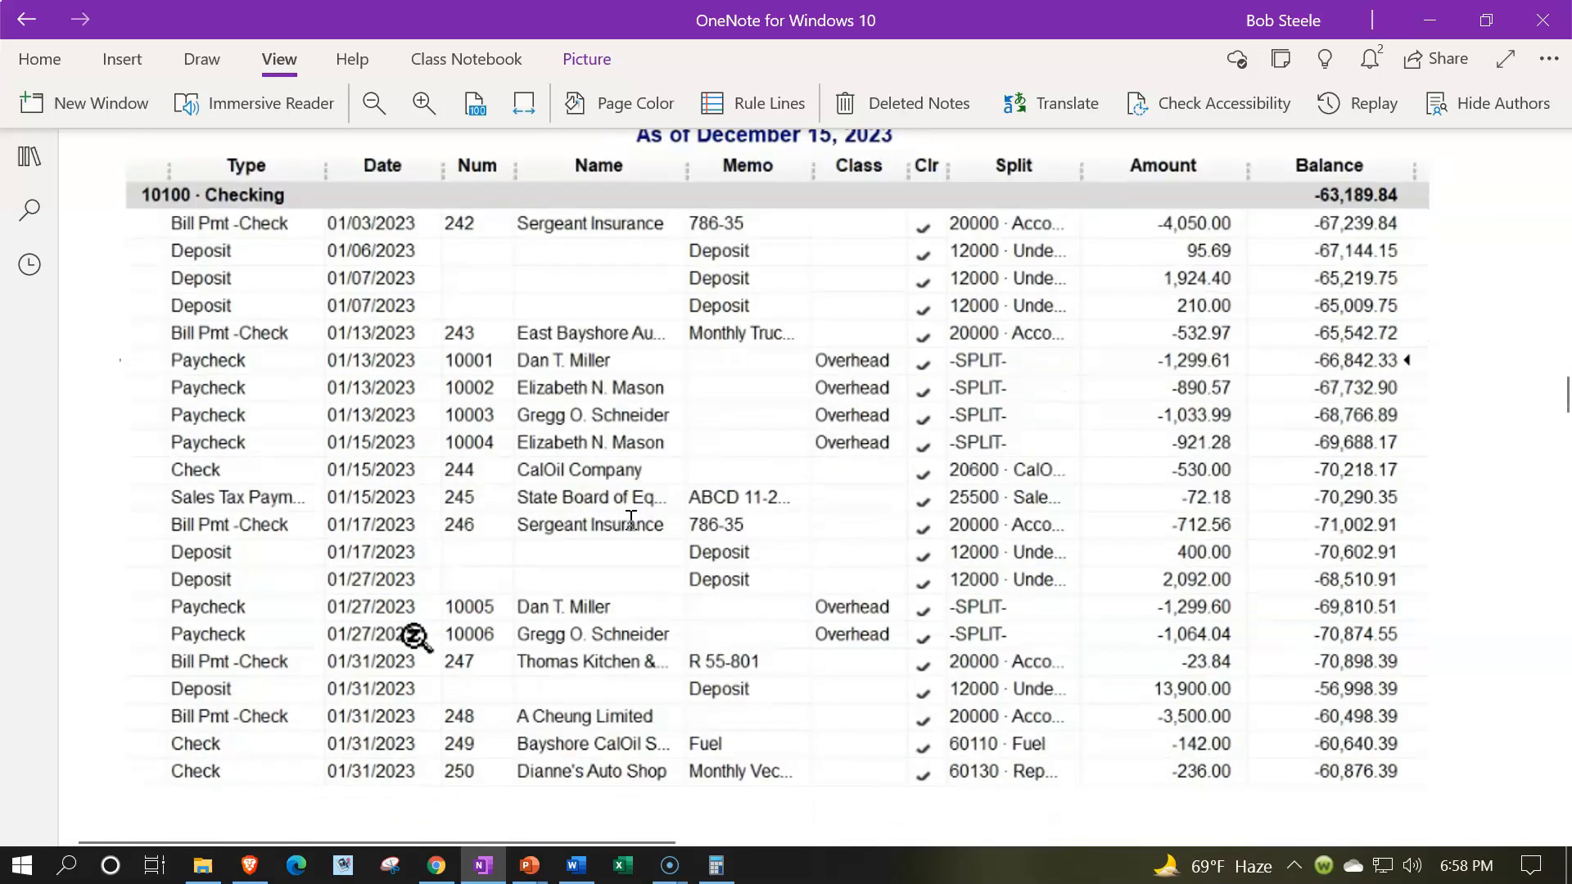
scroll(630, 520, "down", 2)
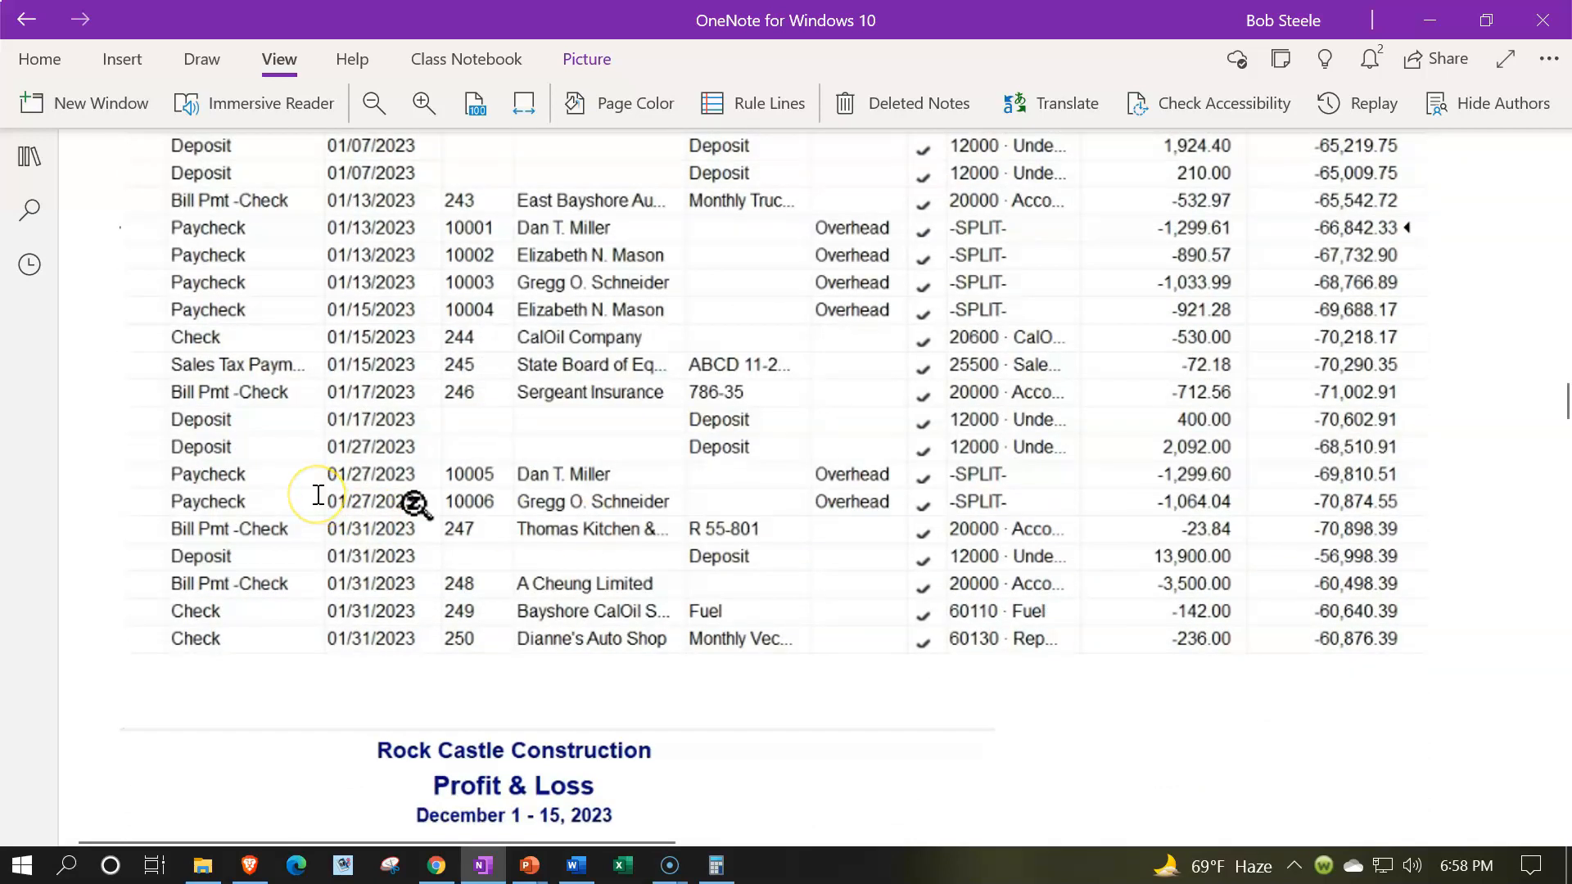
- Examine the Profit & Loss payroll expenses, the Federal Withholding and FICA Payable transactions, and the second payroll information form
scroll(319, 494, "down", 9)
scroll(318, 494, "down", 3)
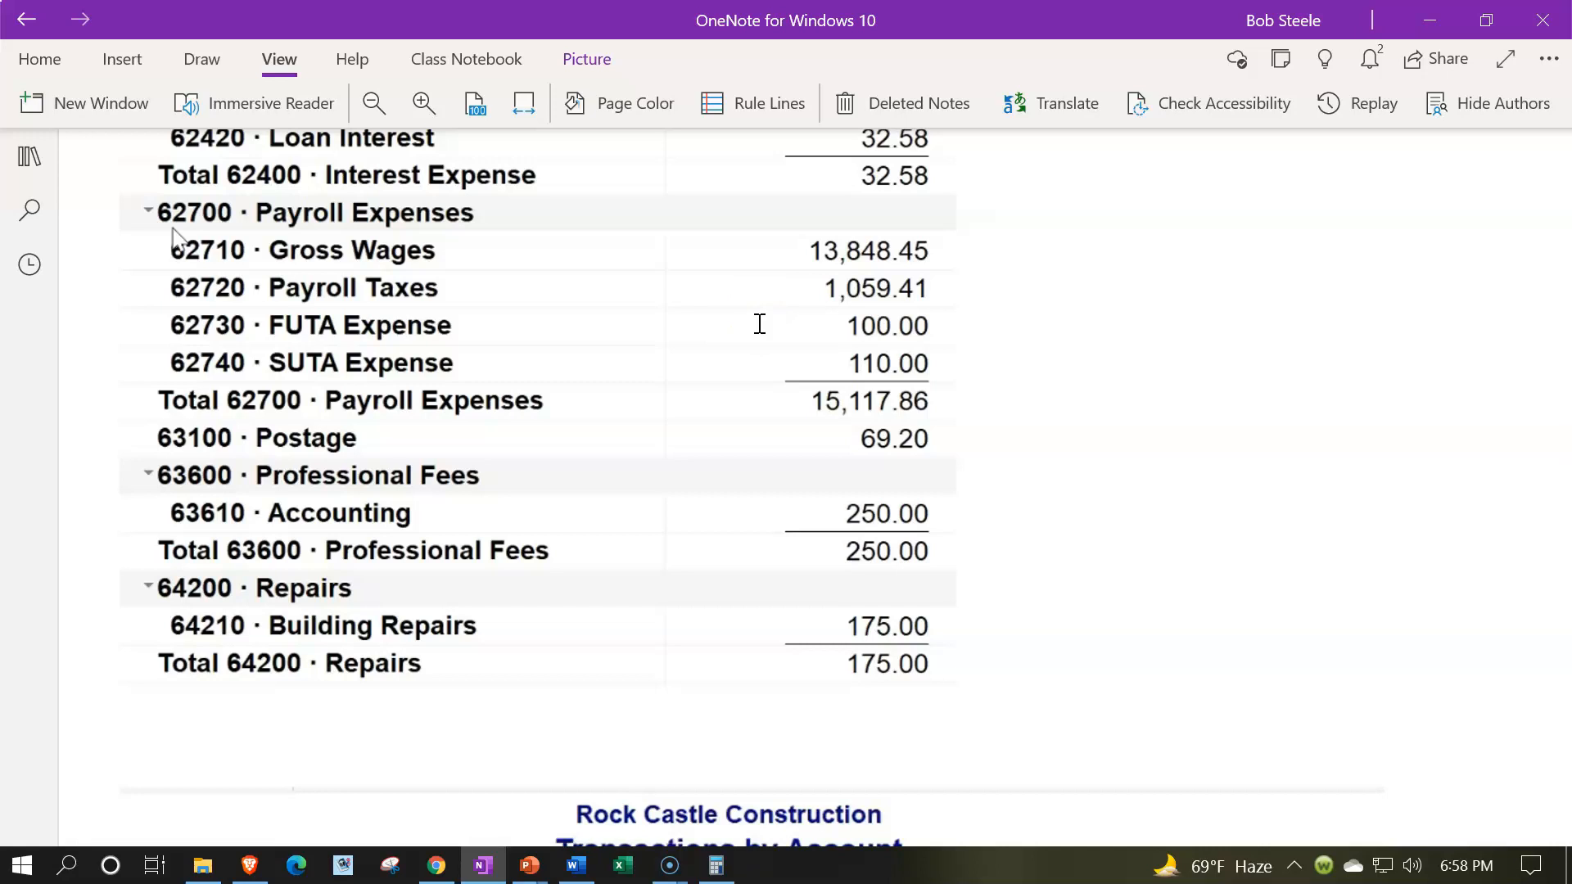
scroll(760, 324, "down", 5)
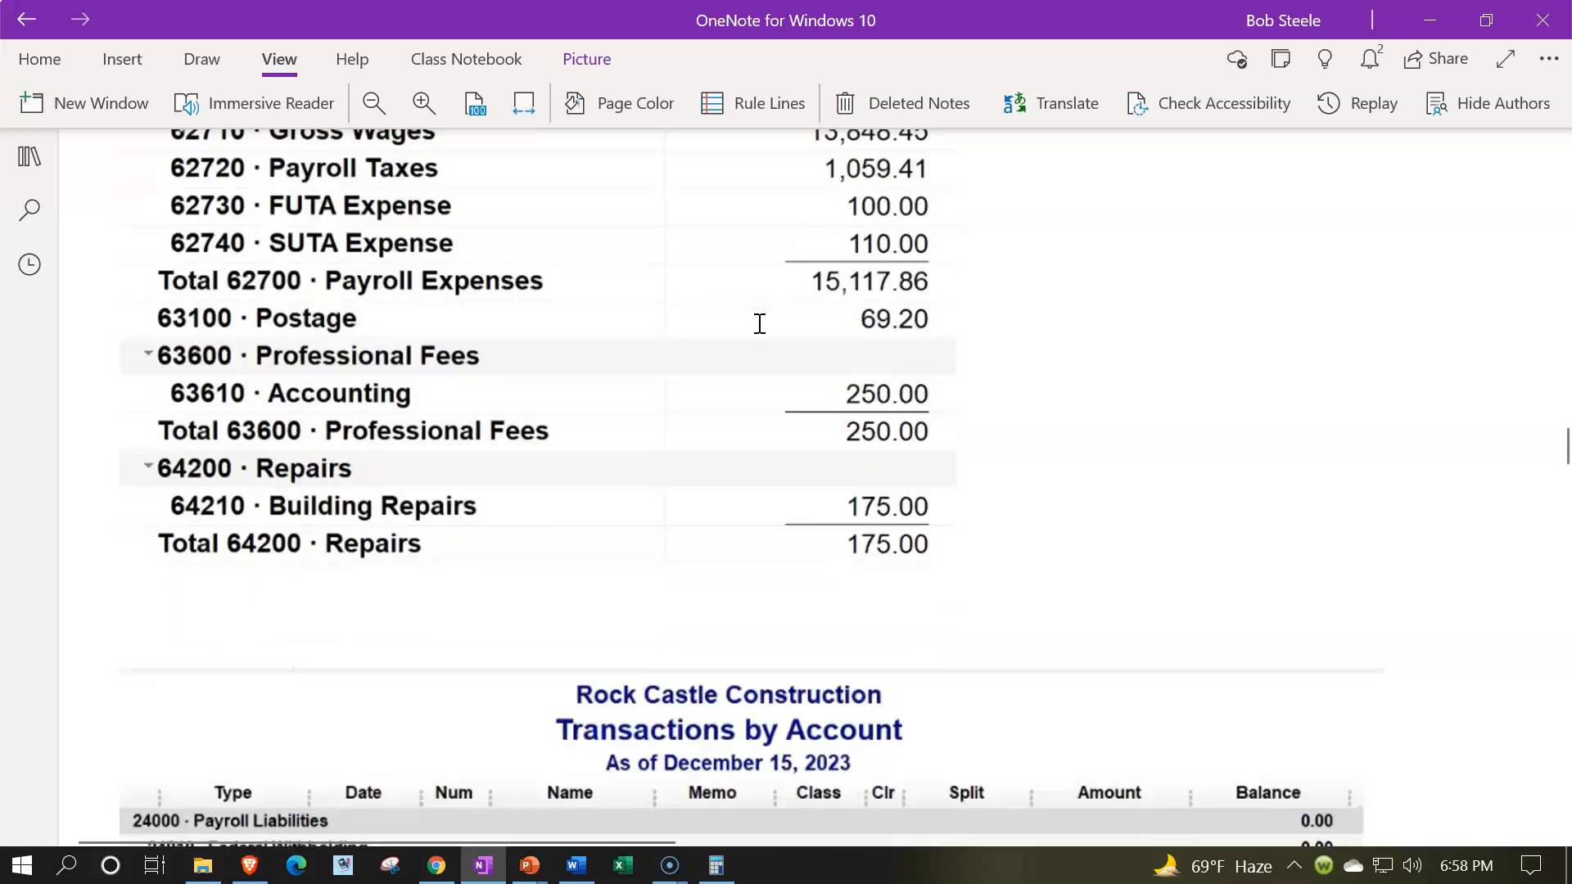
scroll(760, 324, "down", 3)
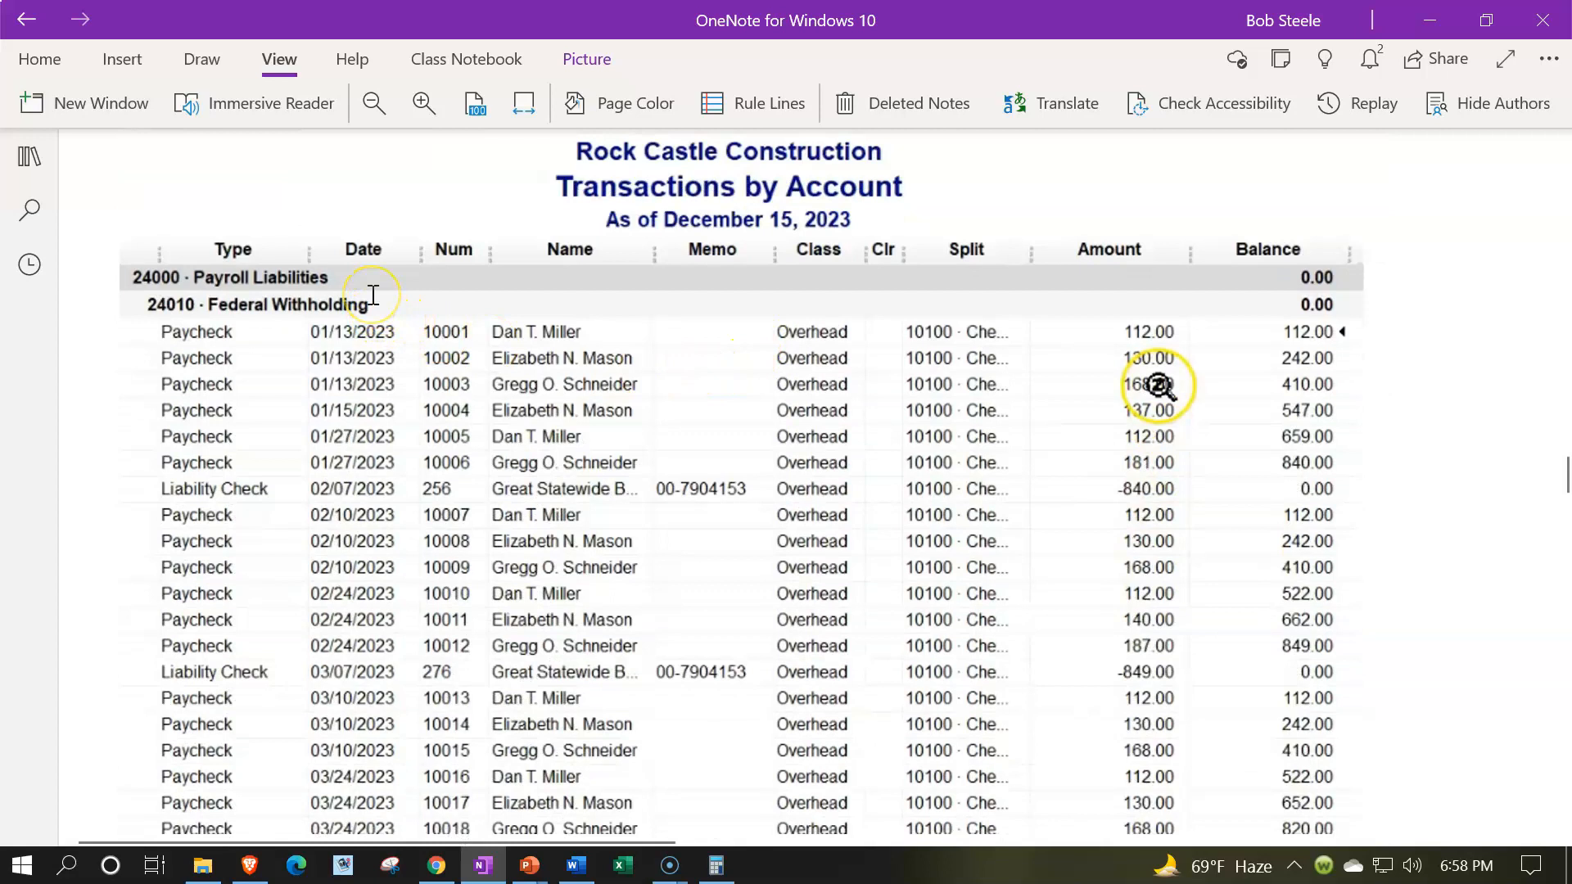
scroll(373, 295, "down", 2)
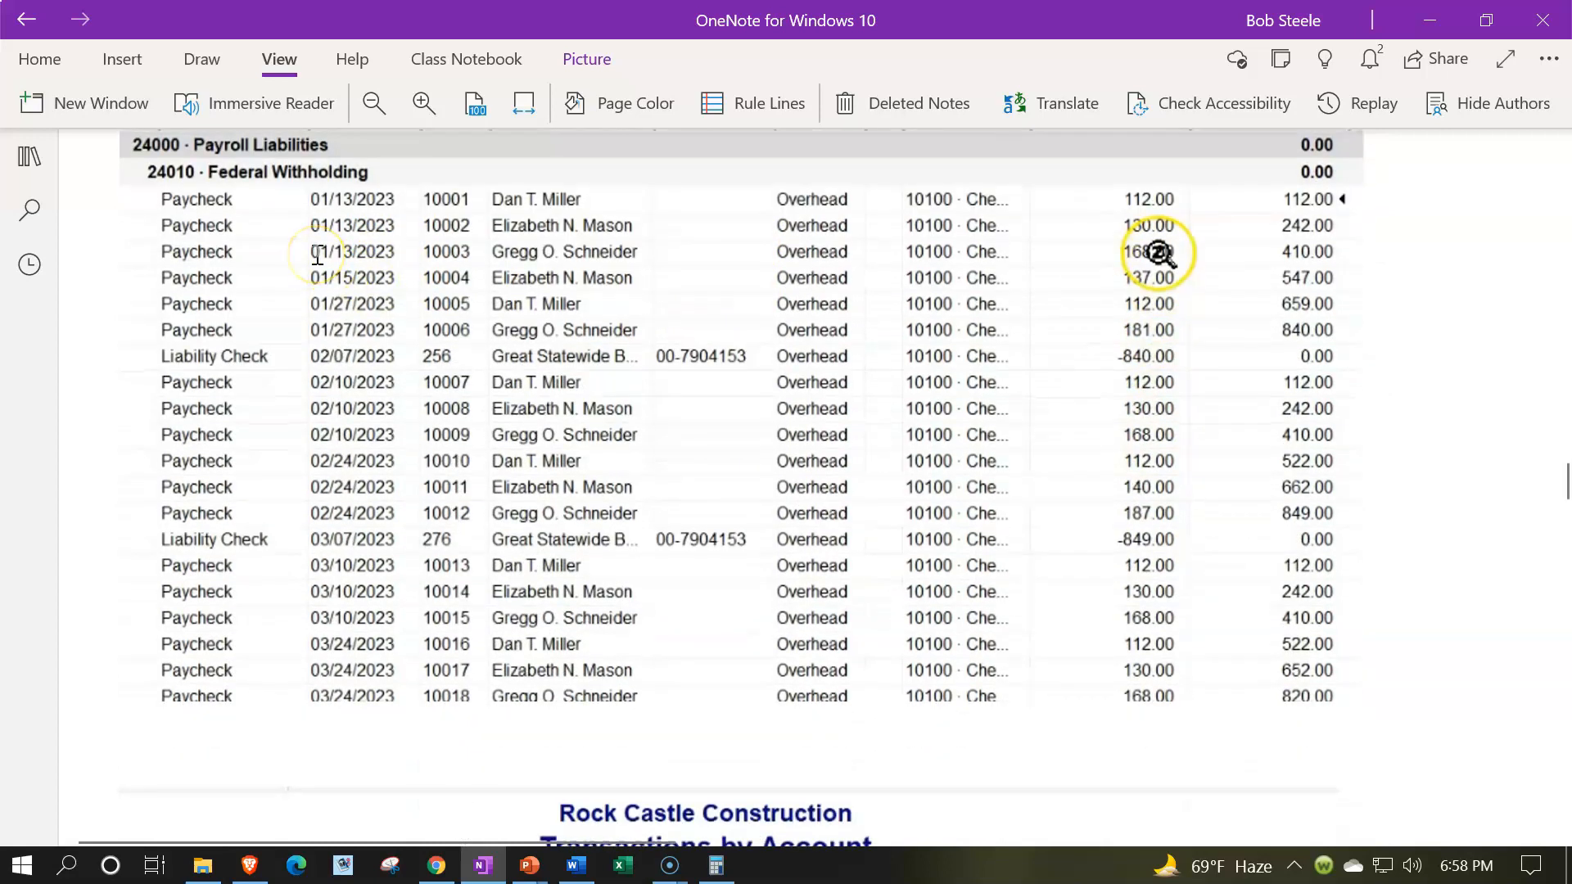
scroll(318, 258, "down", 4)
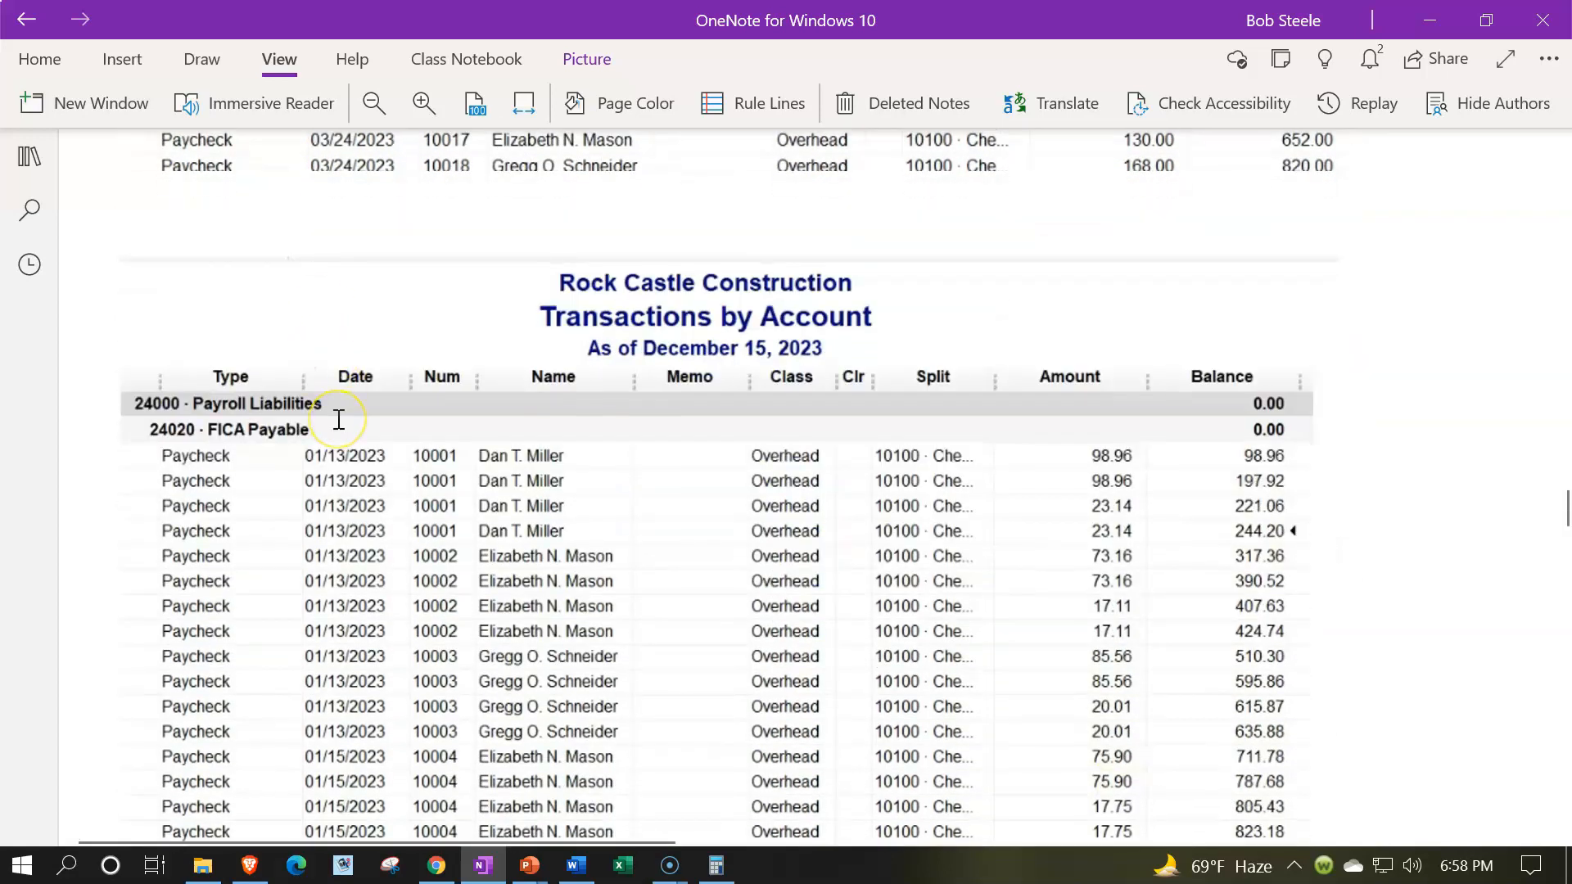
scroll(338, 419, "down", 5)
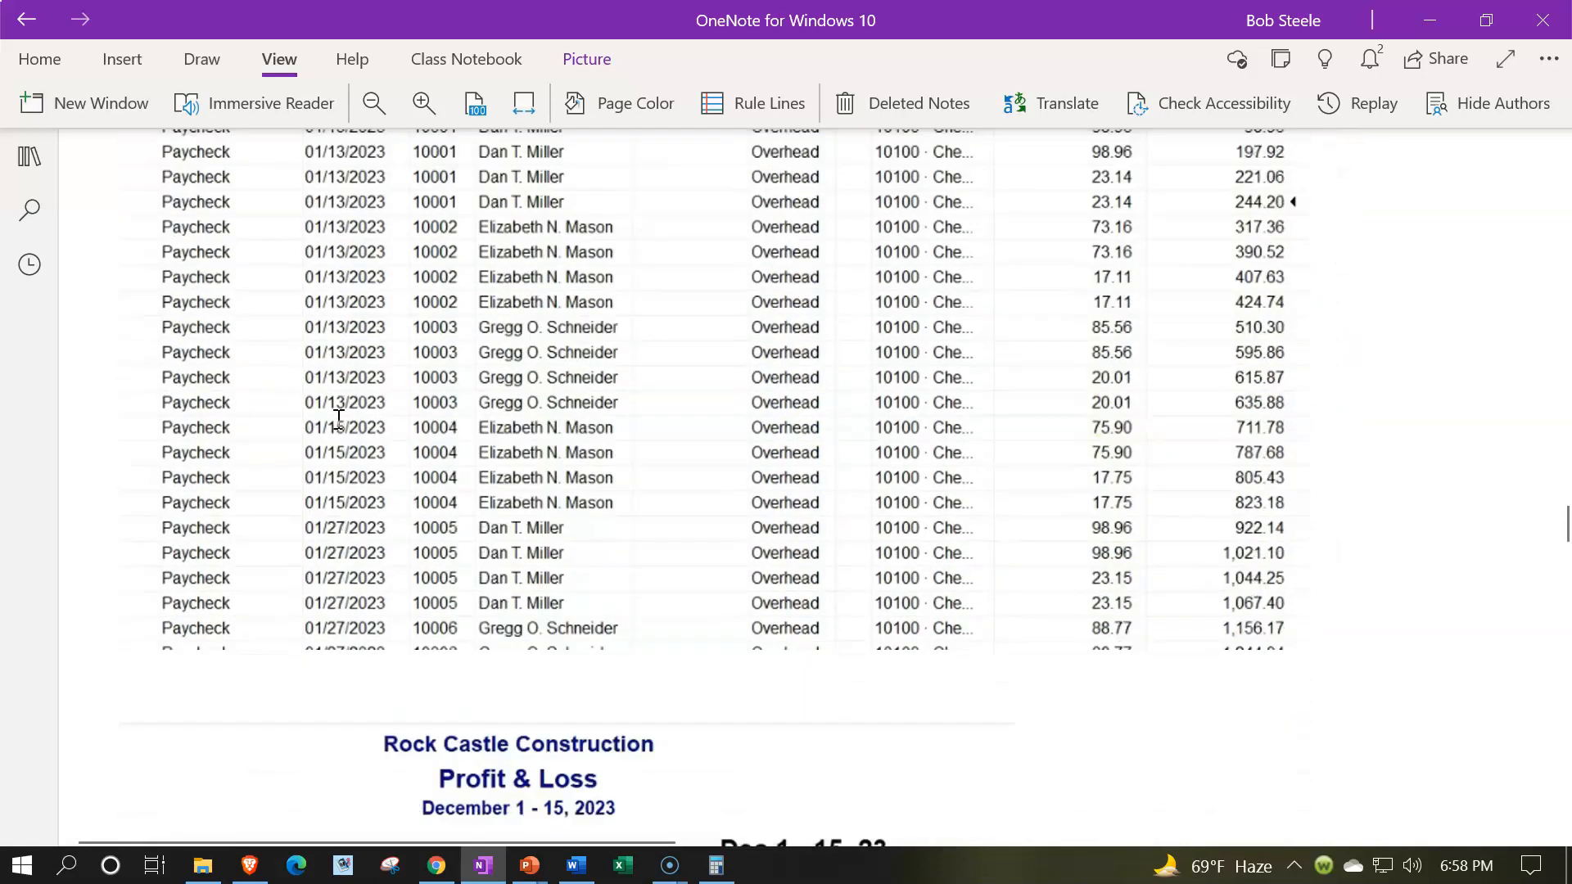
scroll(338, 420, "down", 3)
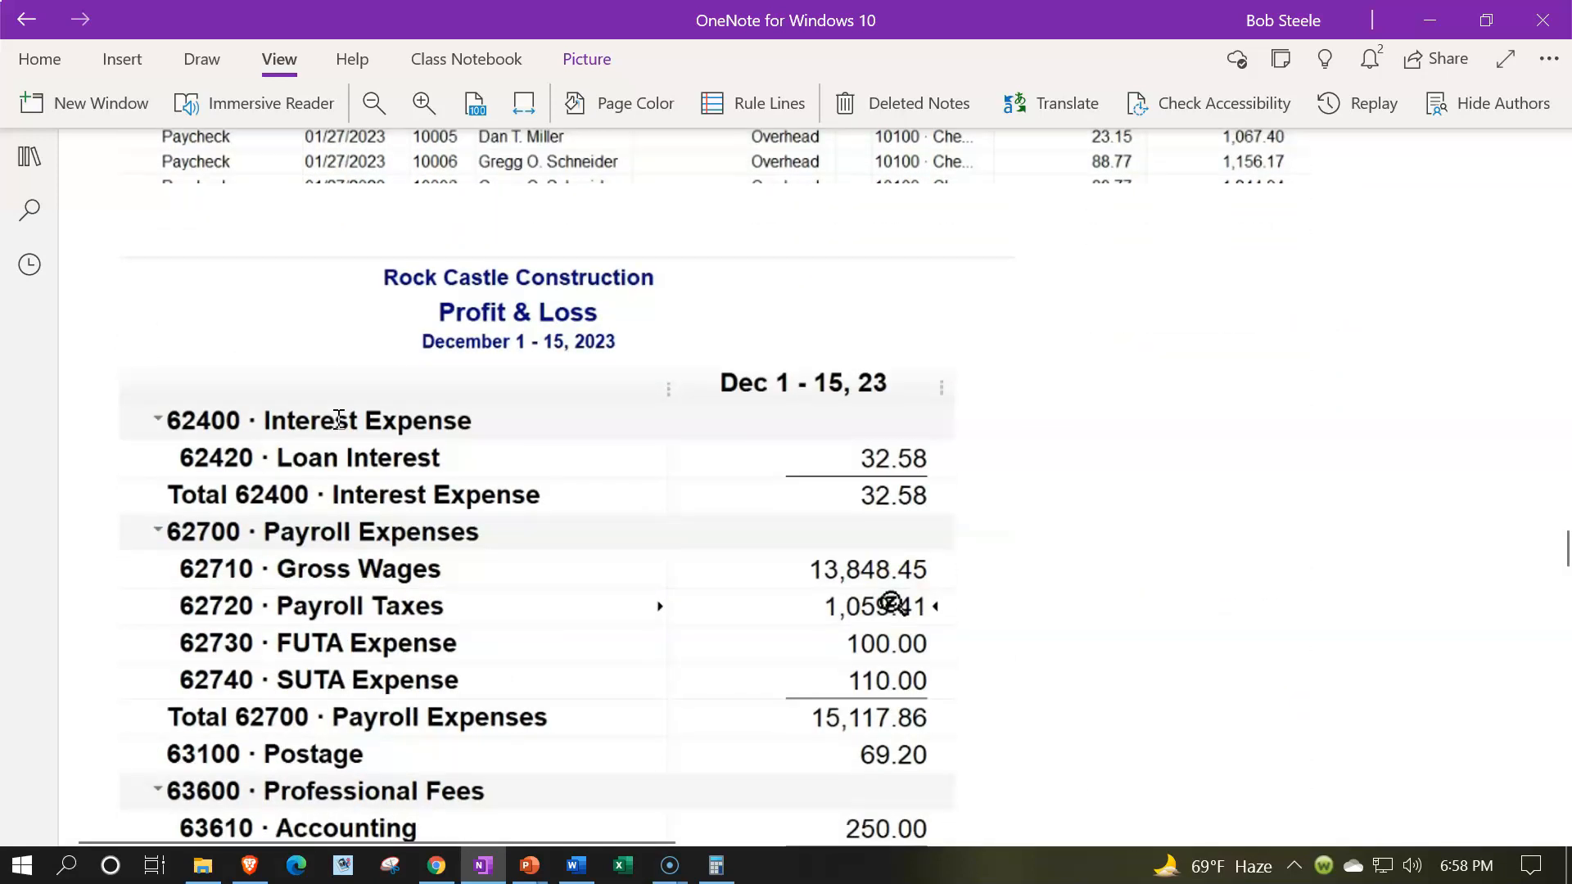
scroll(338, 419, "down", 3)
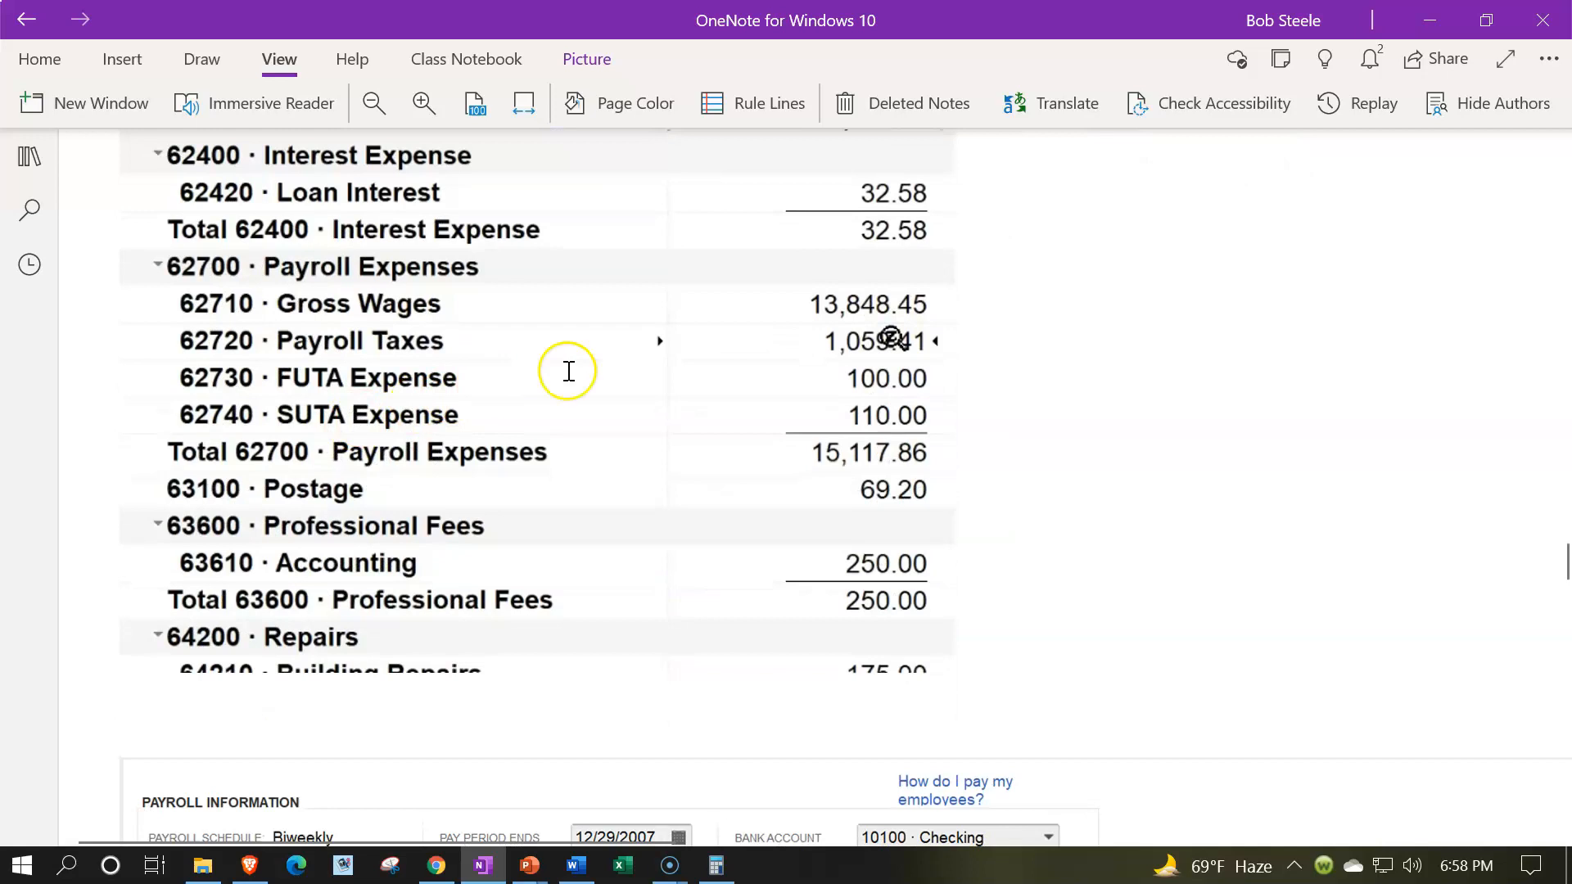
scroll(688, 345, "down", 3)
scroll(688, 345, "down", 3)
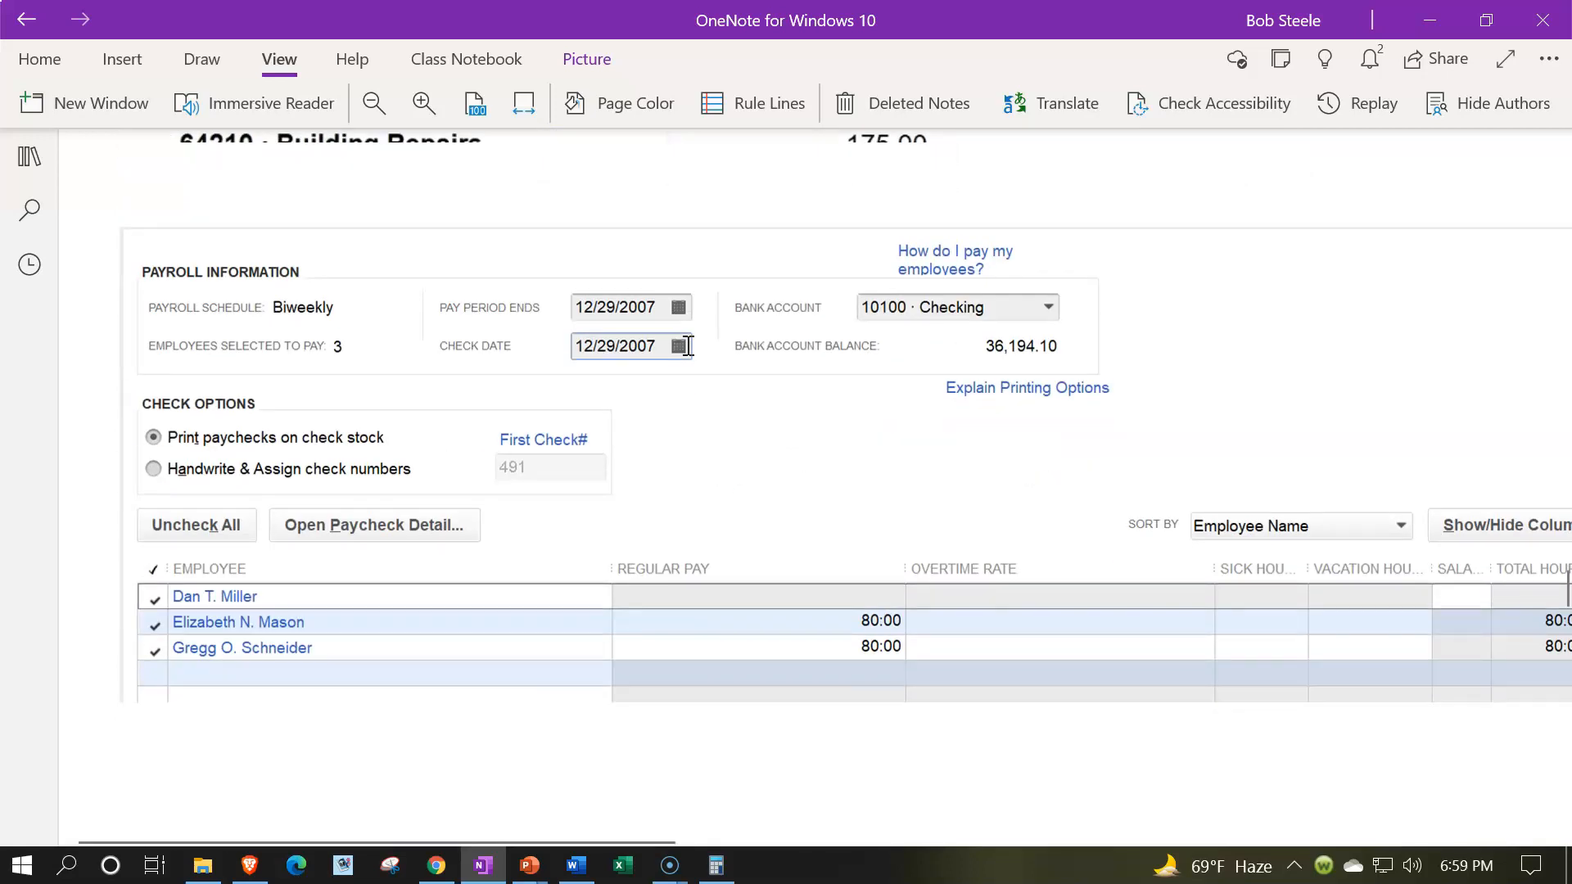
- Shrink the blue cover over the employee pay table to uncover the full Employee 1 row and the Employee 2 and Total labels
scroll(717, 352, "down", 3)
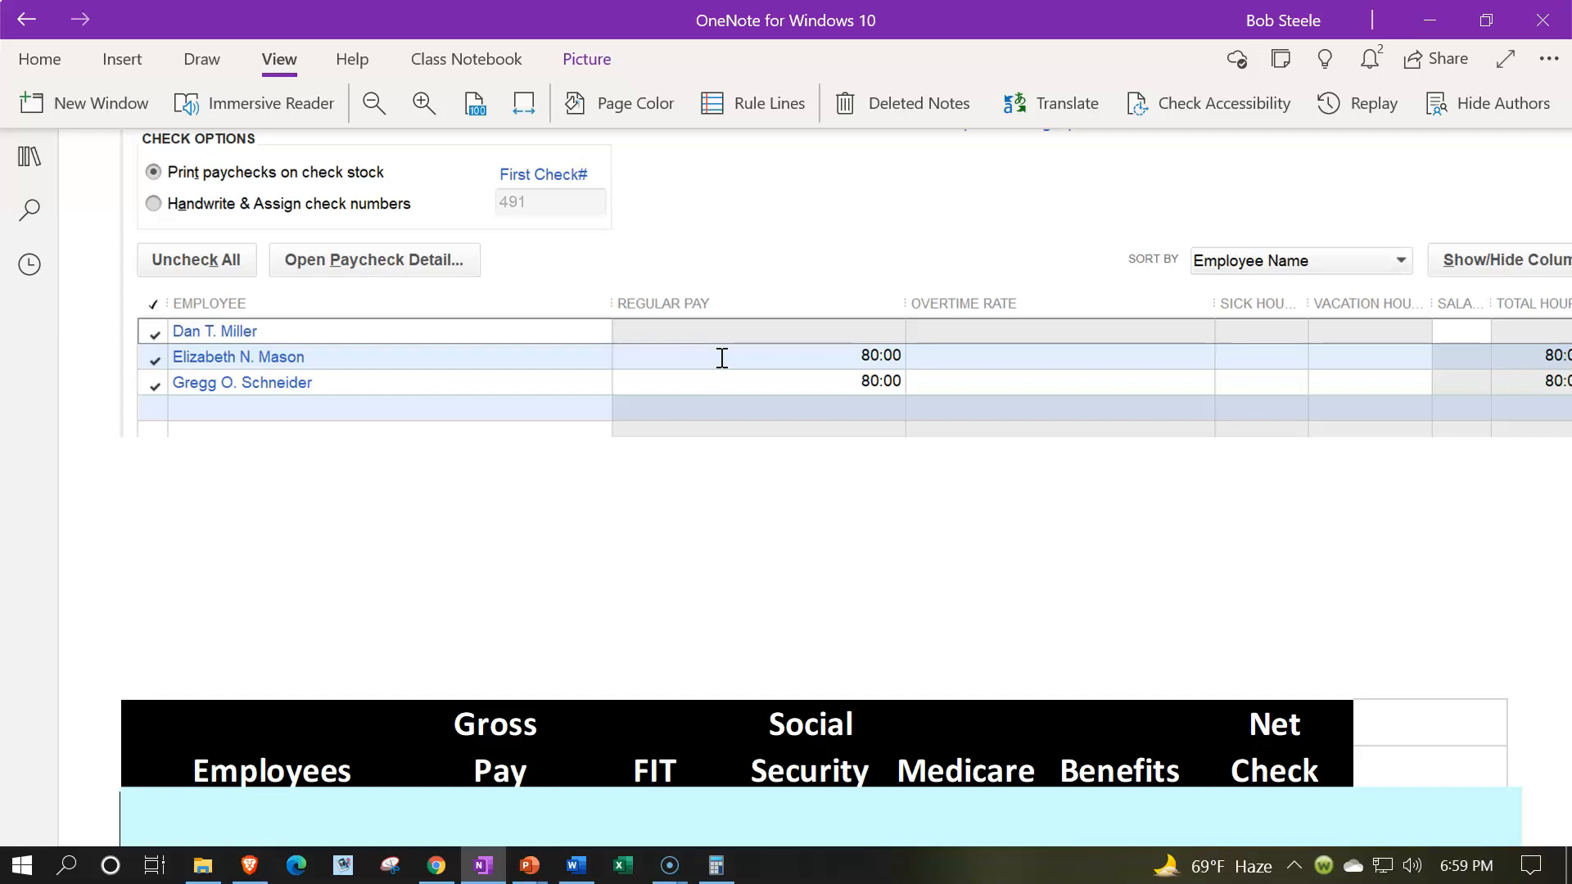
scroll(721, 358, "down", 3)
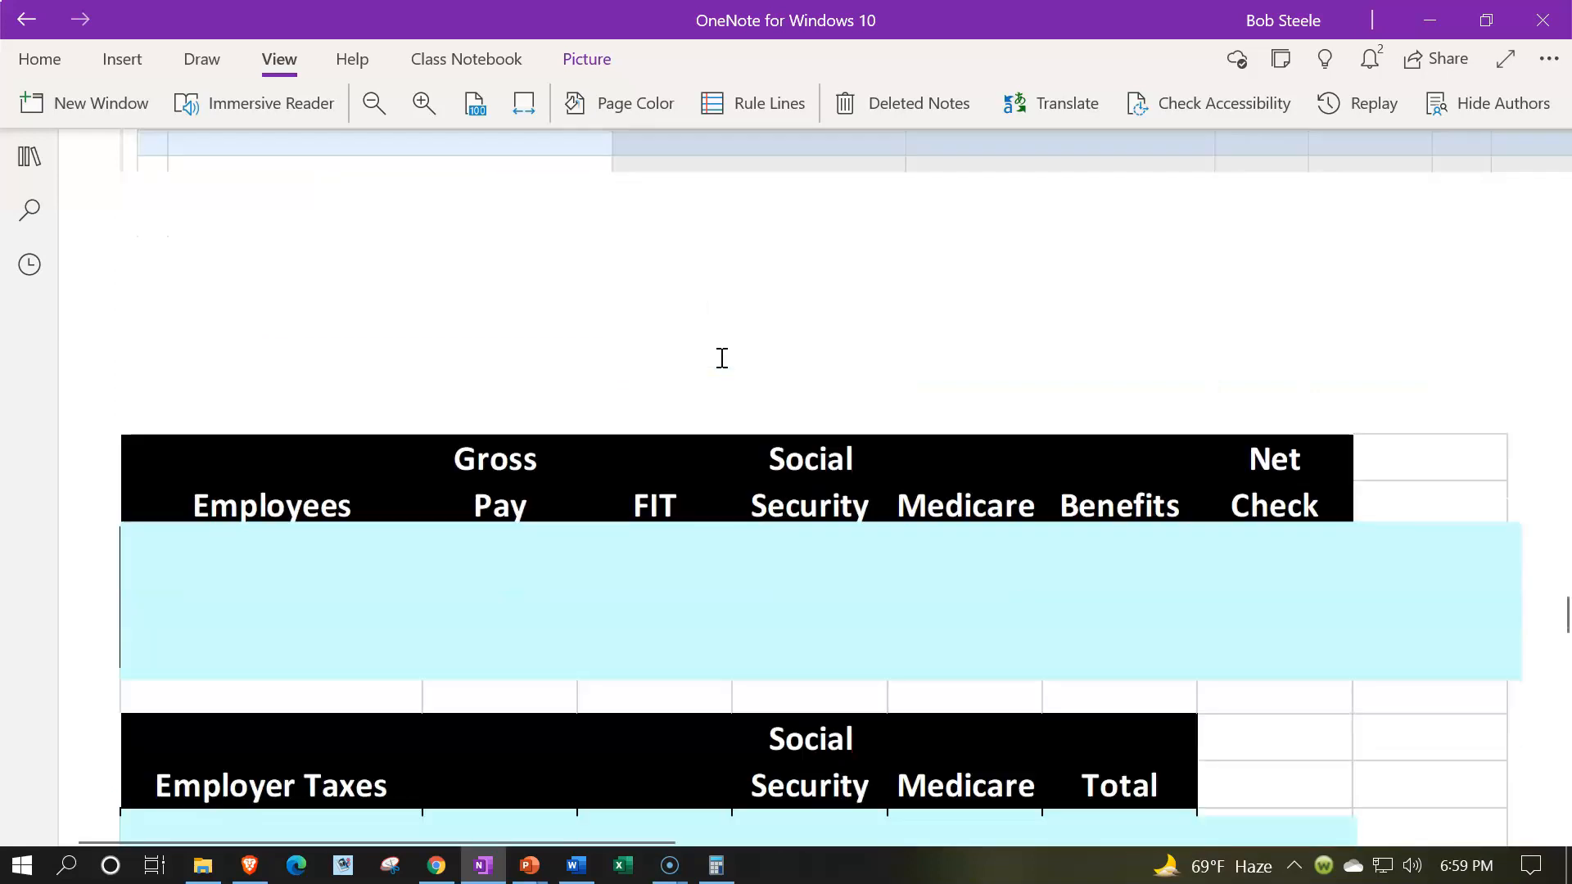
left_click(737, 554)
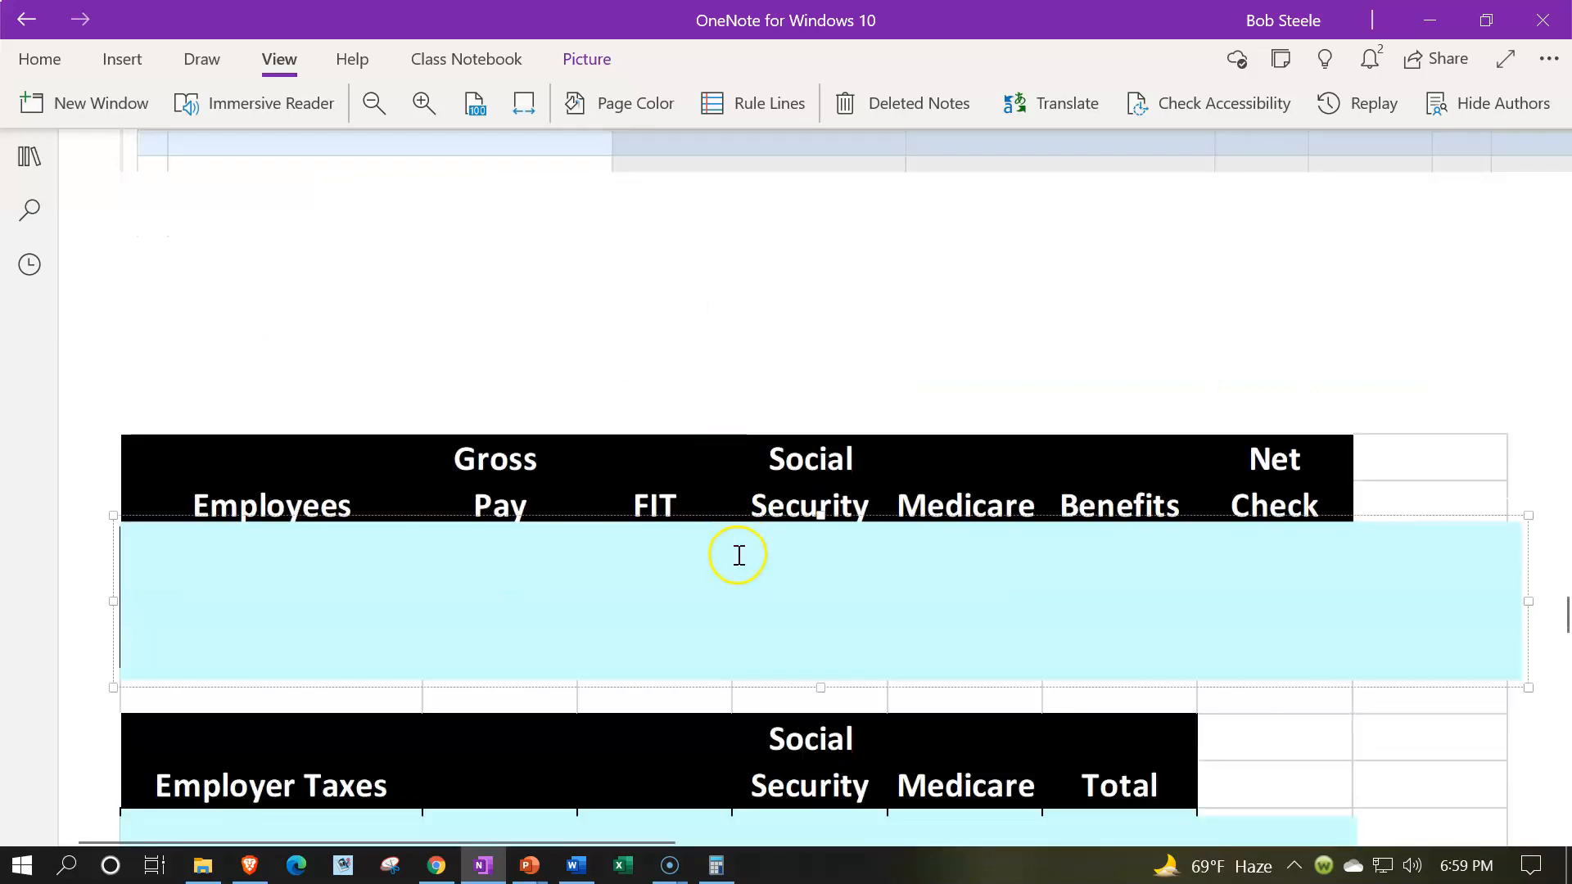
left_click_drag(825, 517, 821, 578)
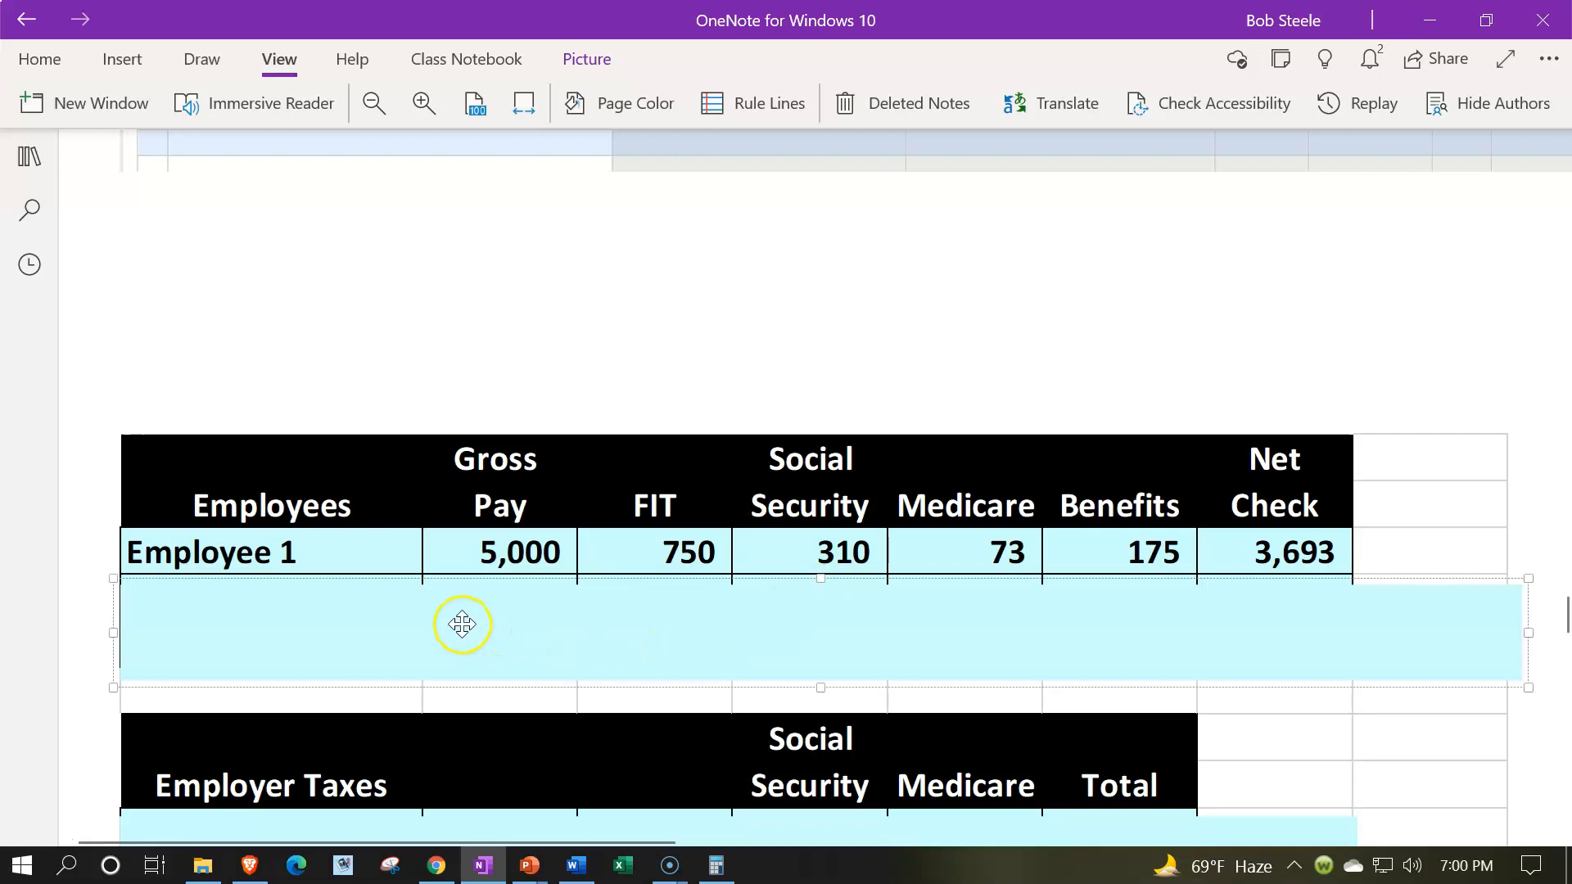
left_click_drag(115, 631, 325, 624)
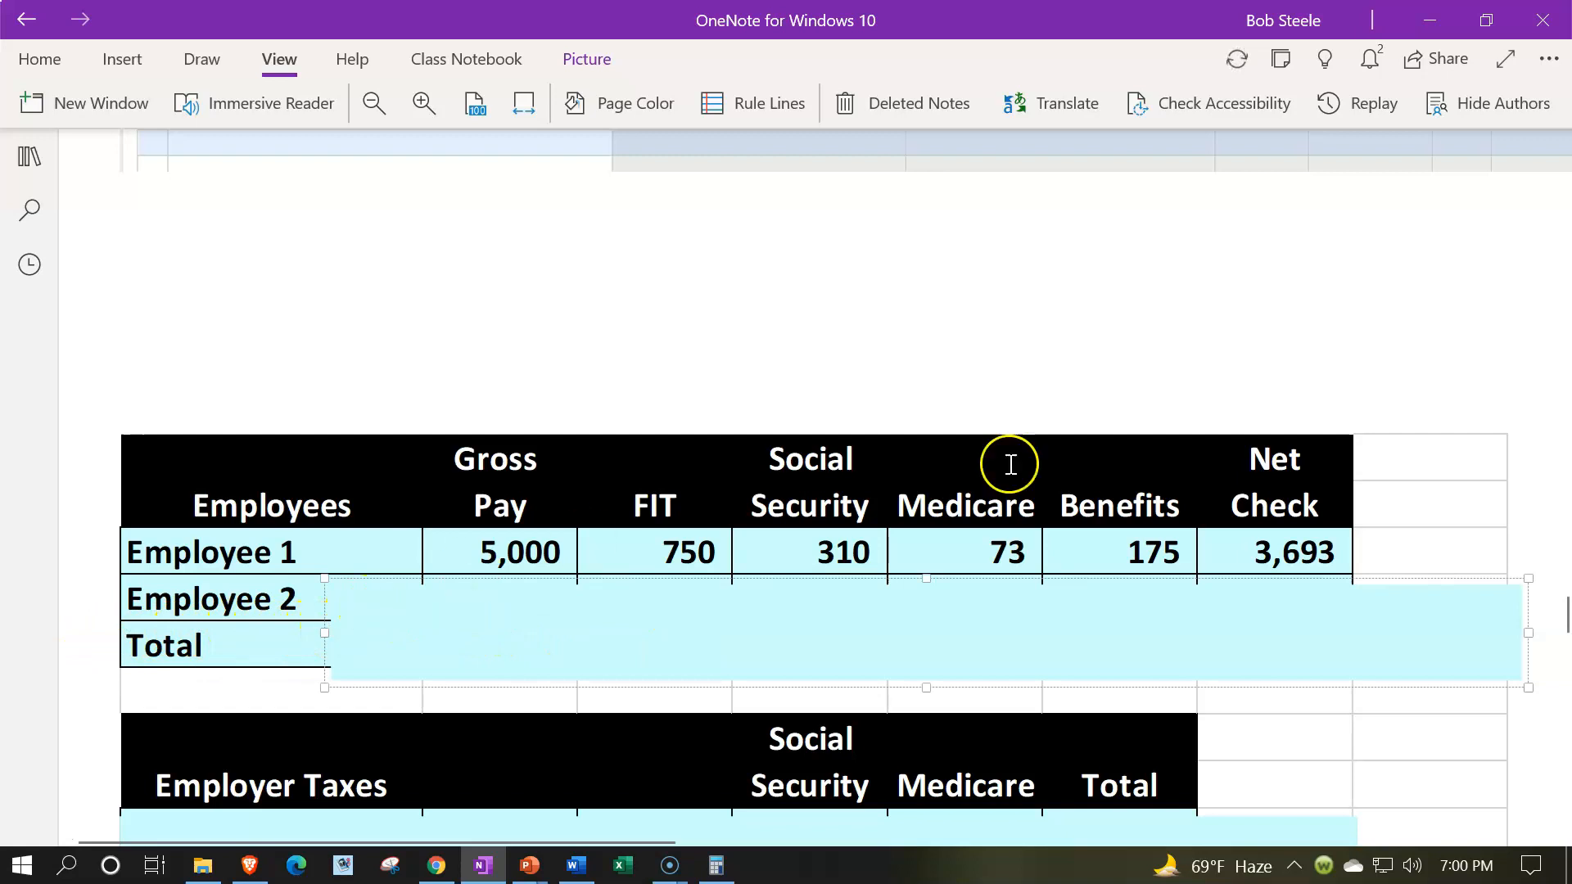
- Switch to Calculator and divide the 60000 annual salary by 12 for Employee 1's monthly gross pay
left_click_drag(1570, 272, 753, 240)
left_click(687, 294)
type("600000")
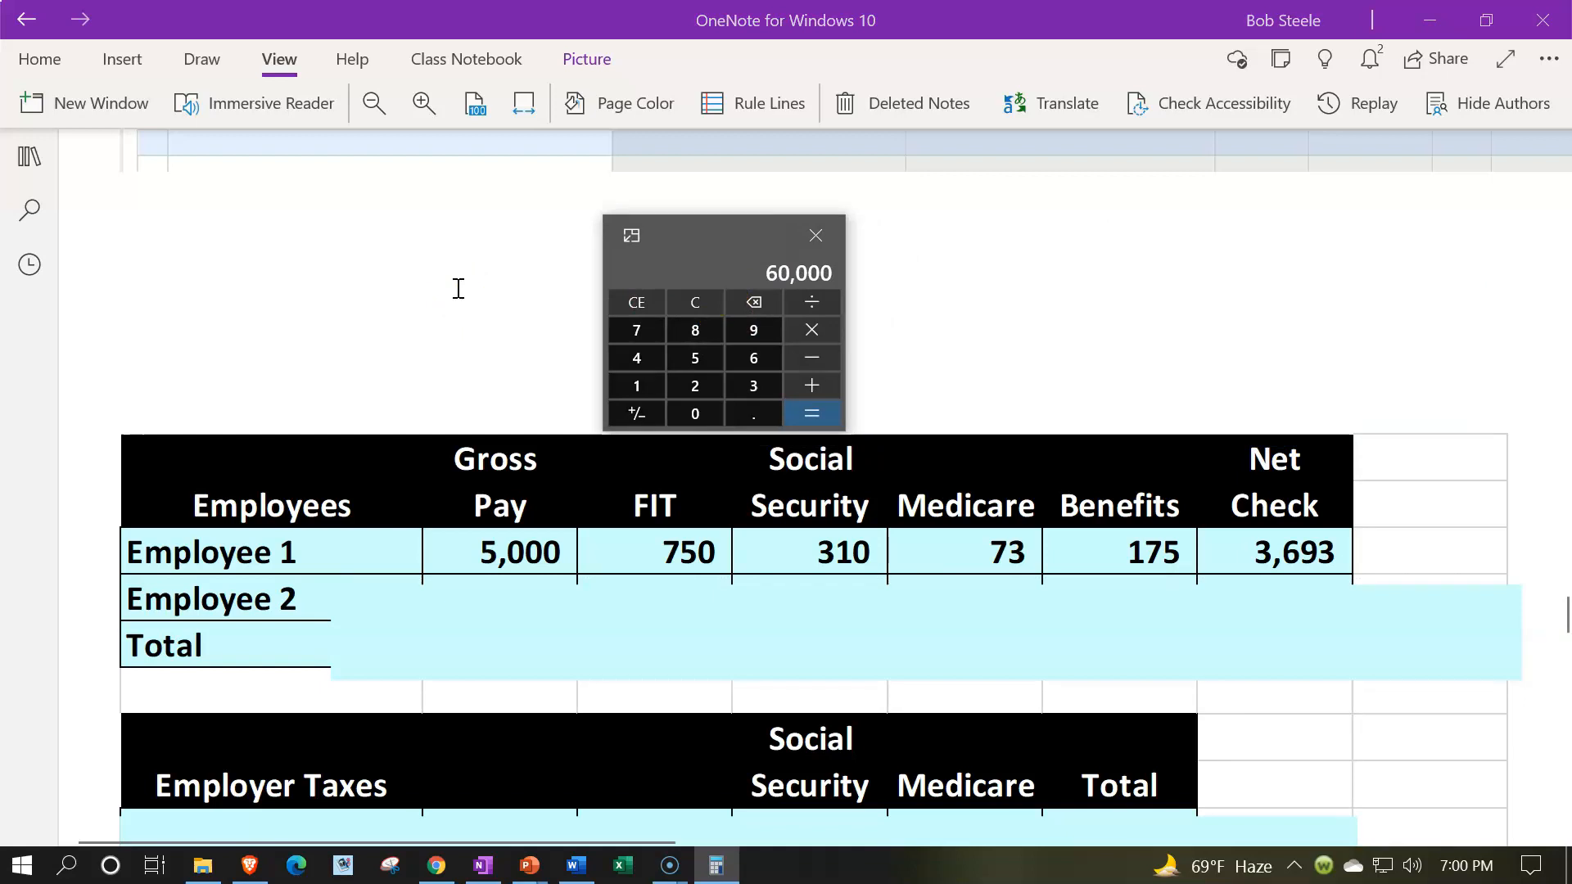
key("slash")
type("12")
key("Return")
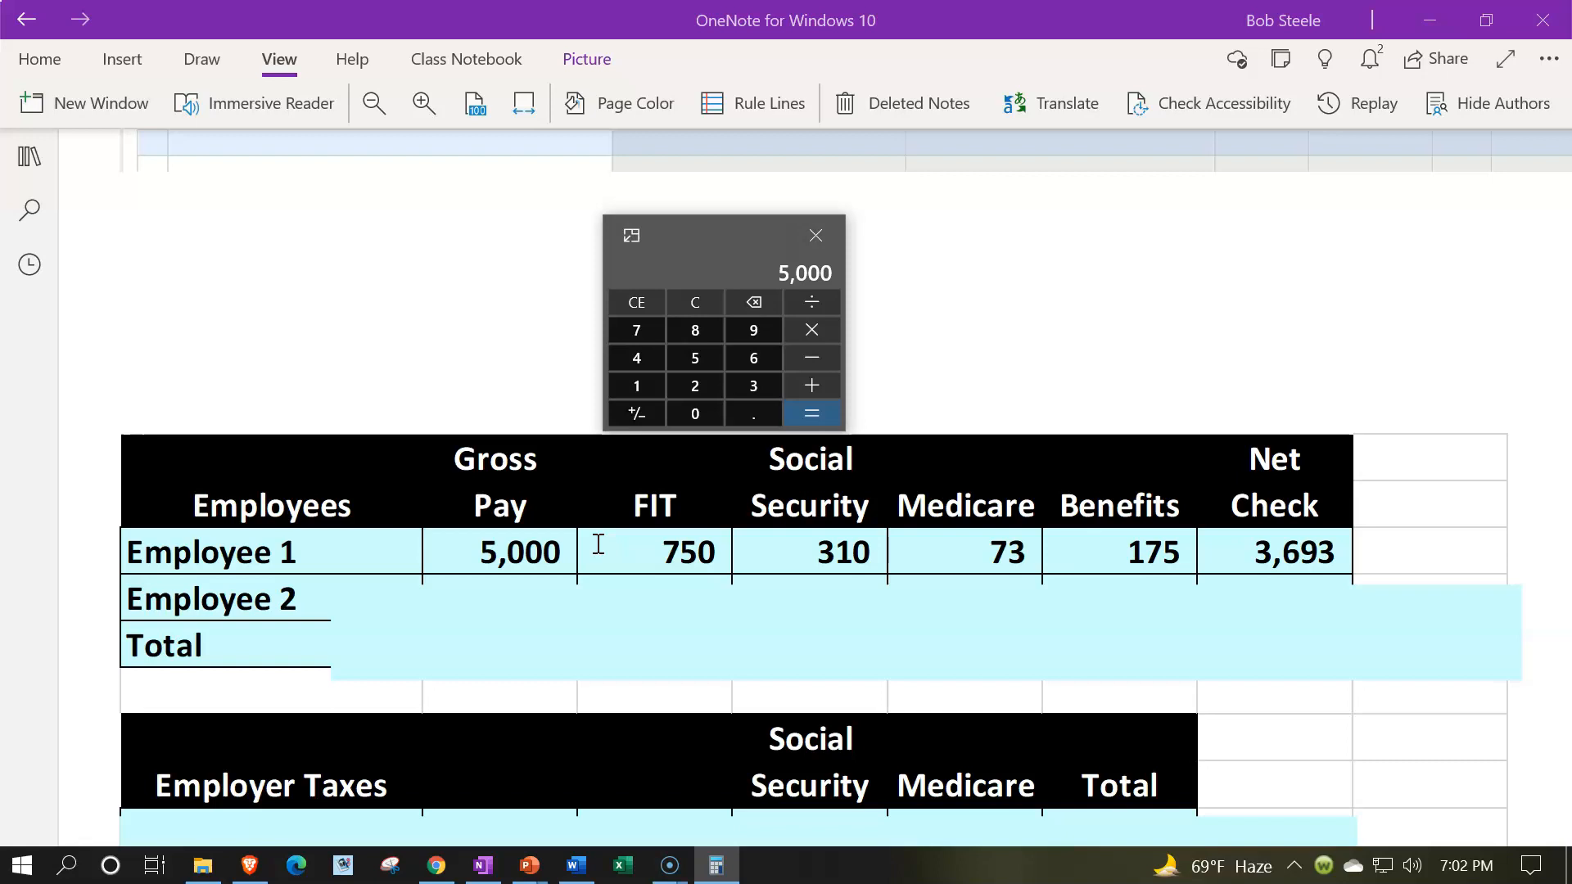
- Calculate Employee 1's Social Security as 5000 times .062, with the calculator placed above the Social Security column
left_click_drag(709, 239, 864, 239)
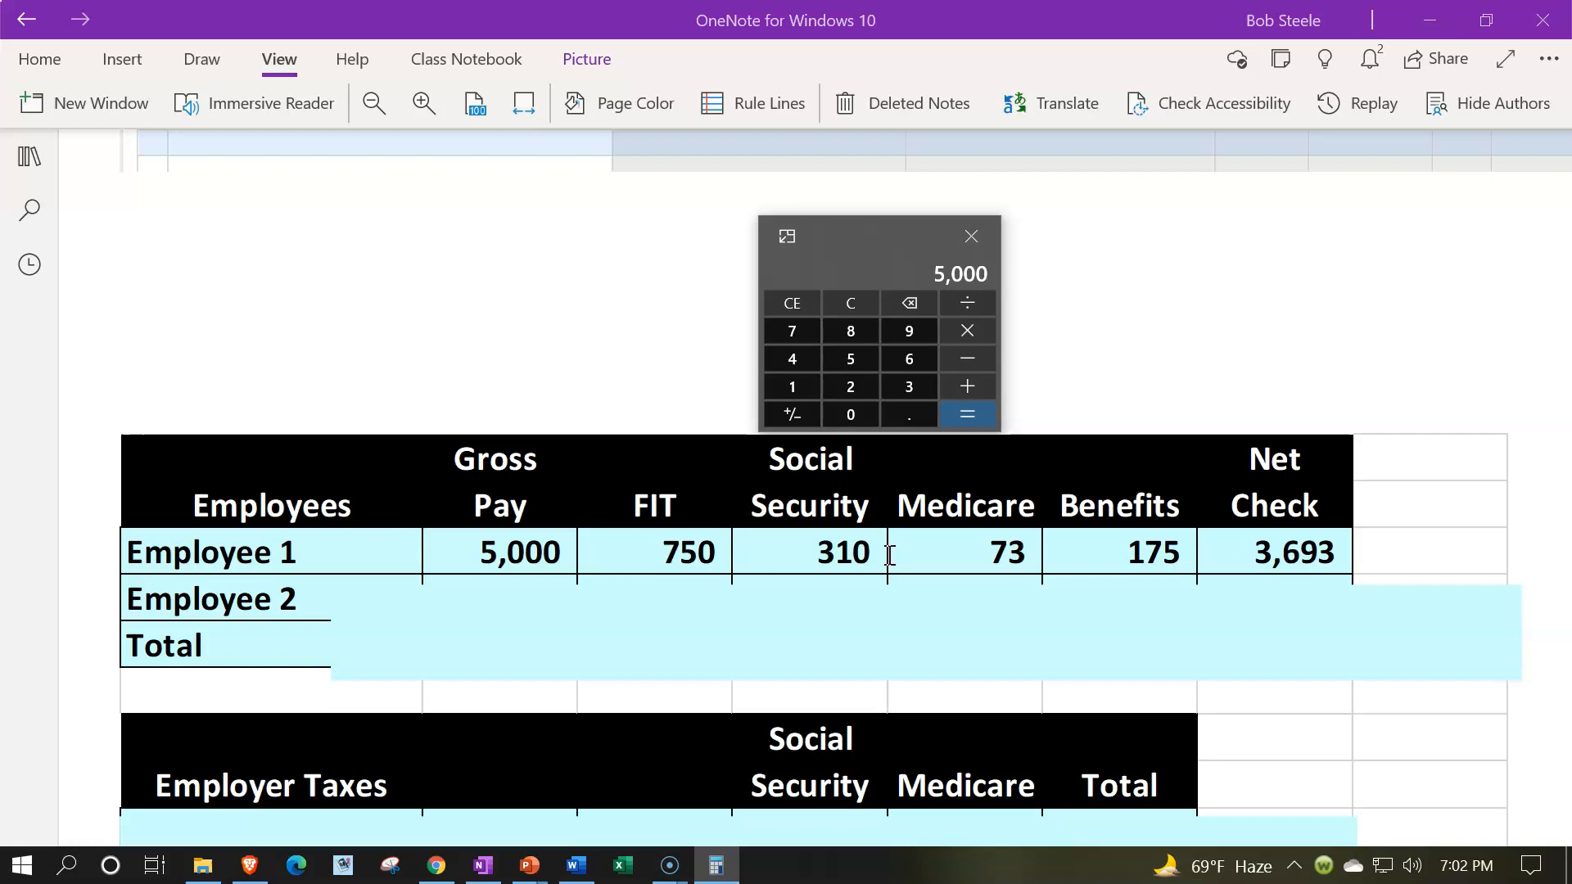
left_click(855, 306)
type("5")
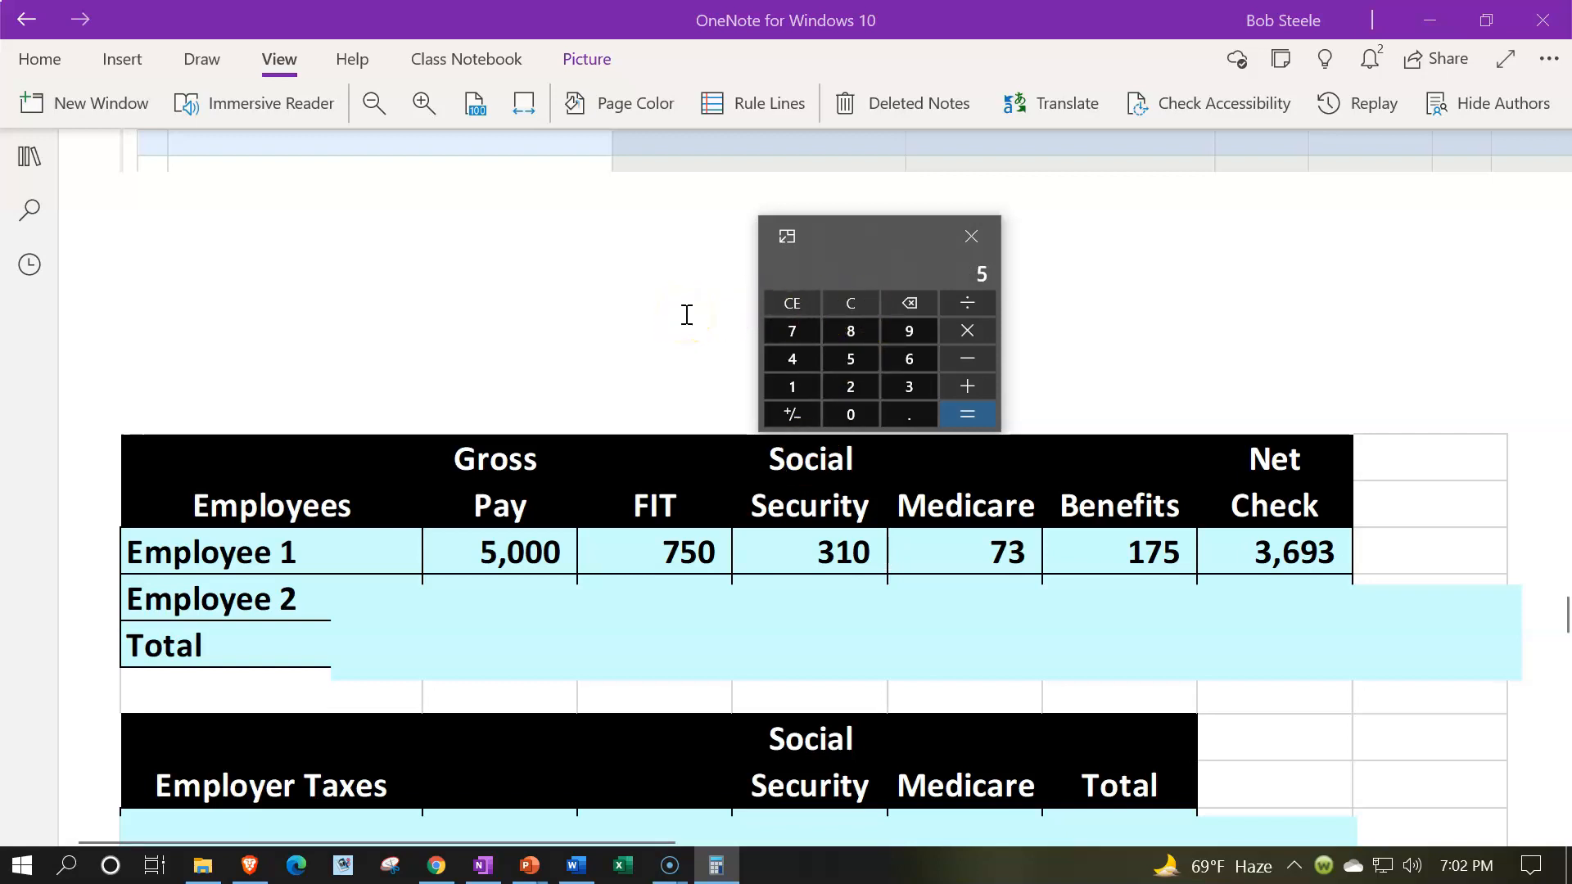
type("000*.062")
key("Return")
- Calculate Employee 1's Medicare as 5000 times .0145, with the calculator placed above the Medicare column
left_click_drag(884, 239, 1032, 245)
left_click(998, 308)
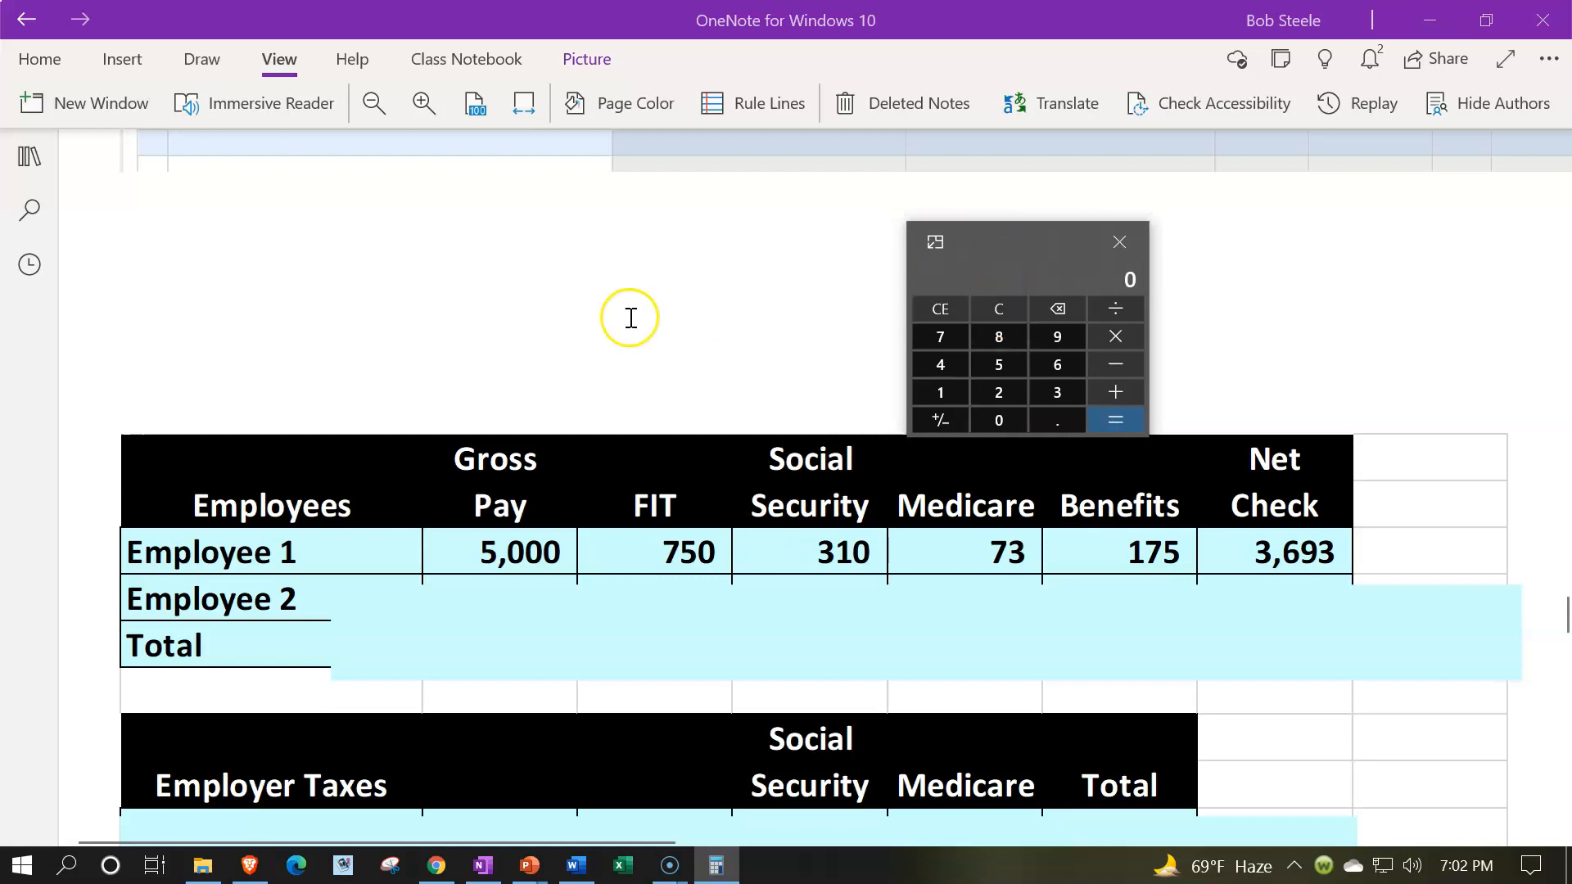
type("5000")
key("asterisk")
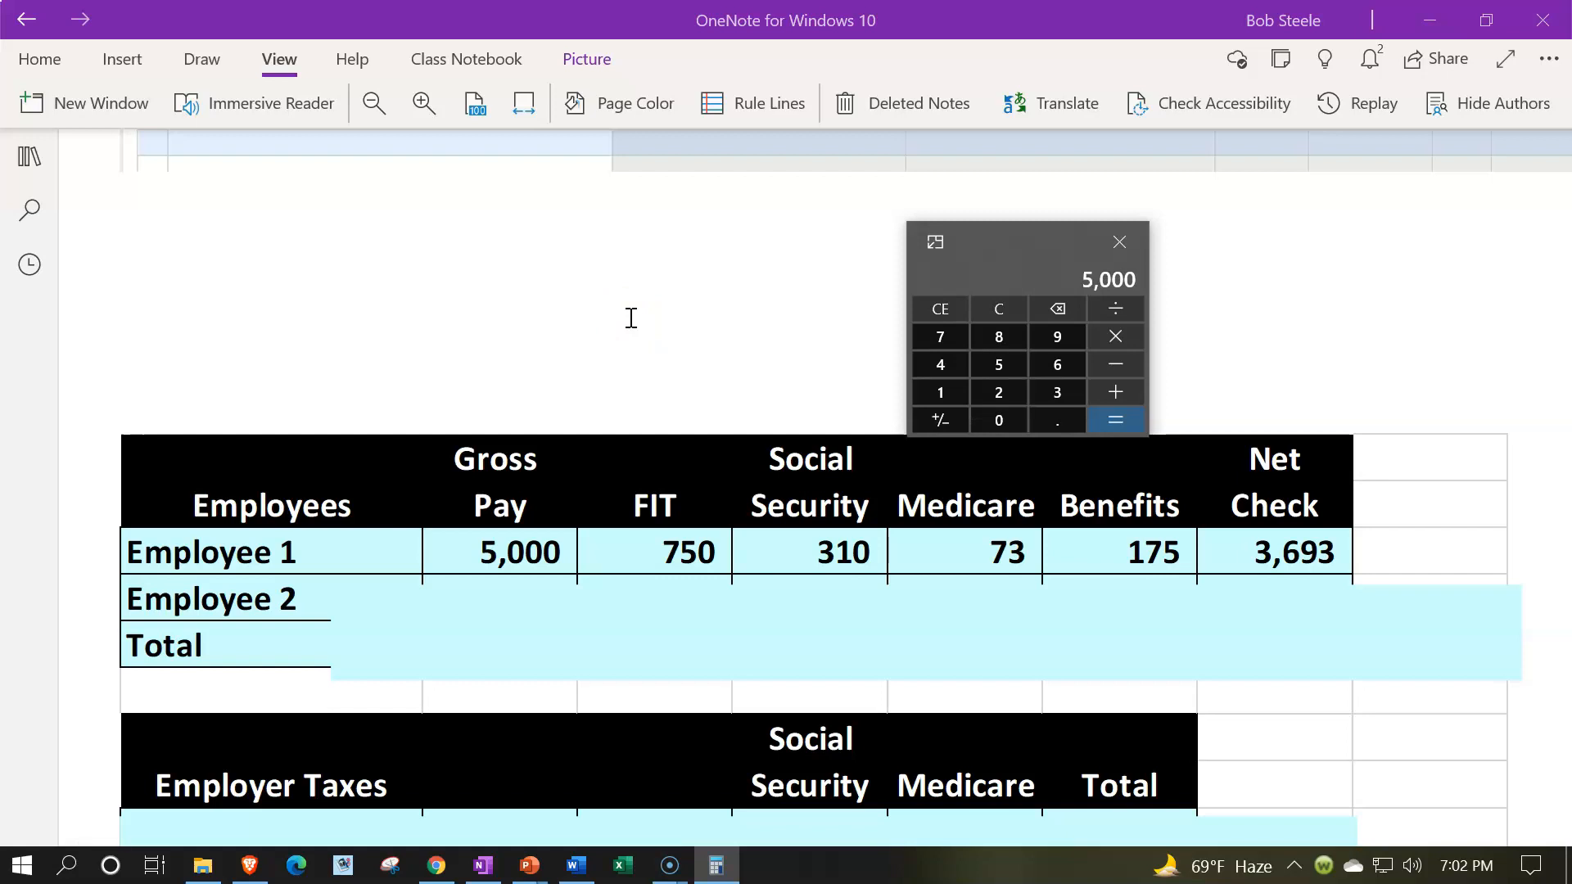
type(".0145")
key("Return")
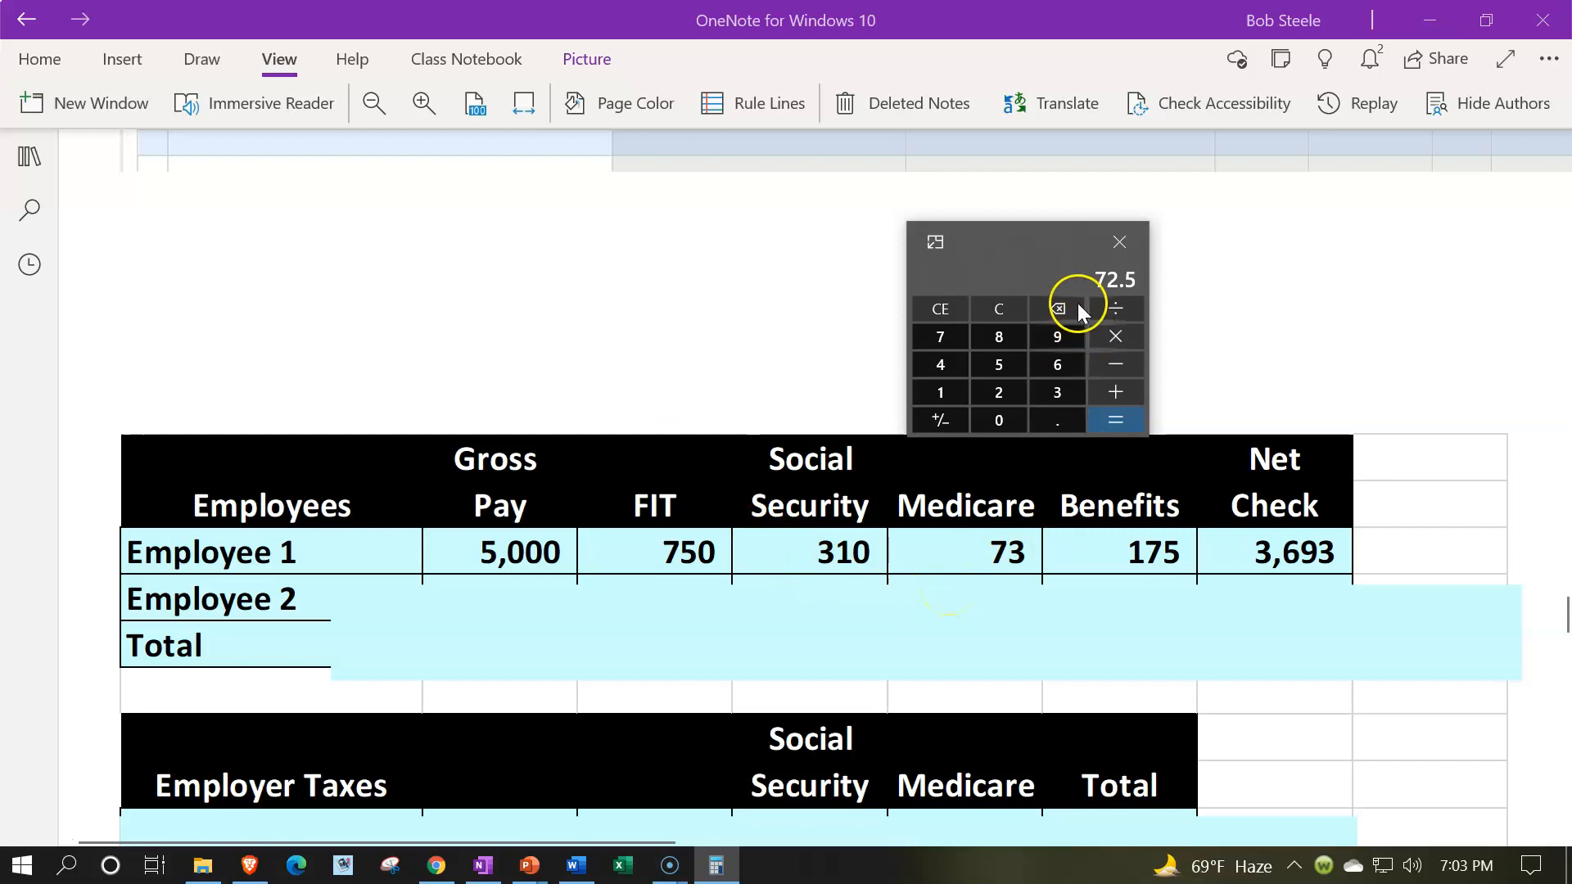
- Calculate Employee 1's net check by subtracting 750, 310, 73 and 175 from the gross pay of 5000
left_click_drag(1021, 245, 1169, 231)
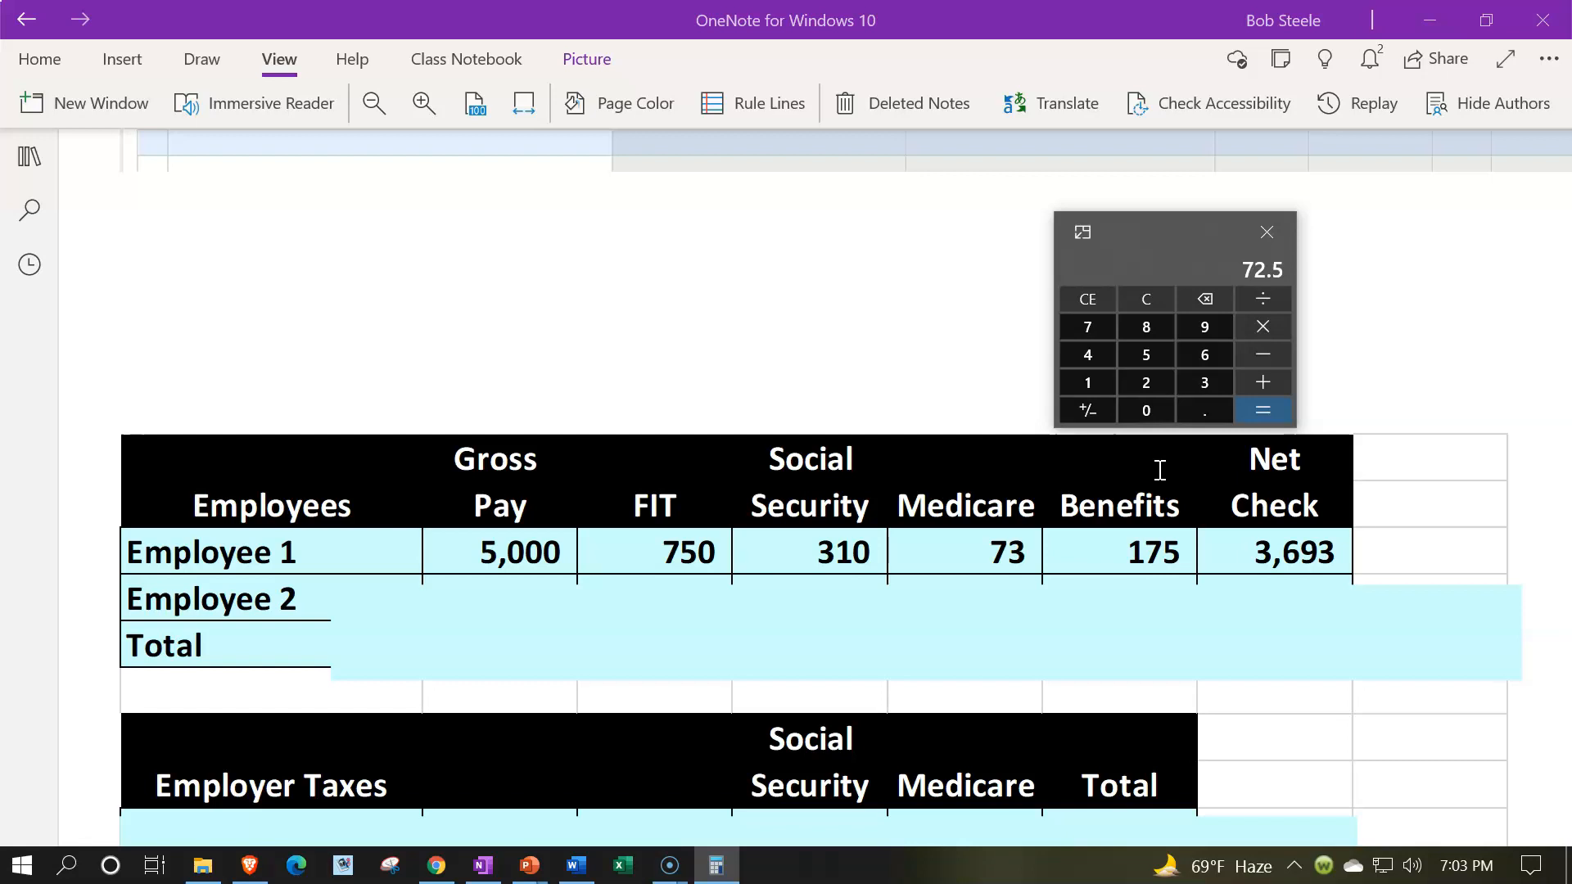
left_click(1147, 294)
type("5000-")
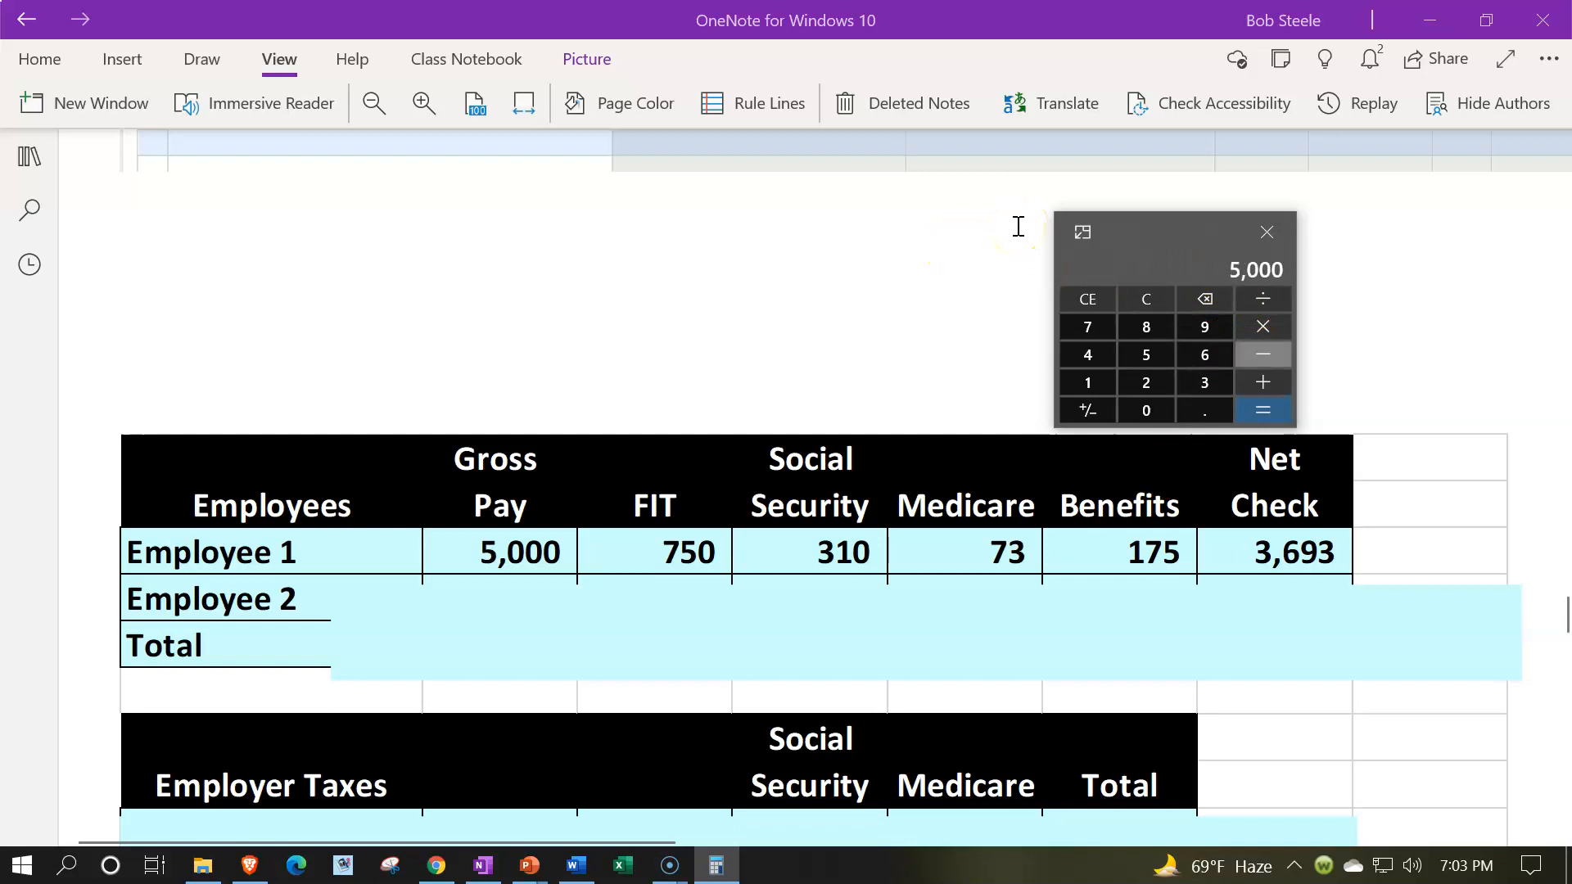
type("750")
key("Return")
type("-310-73")
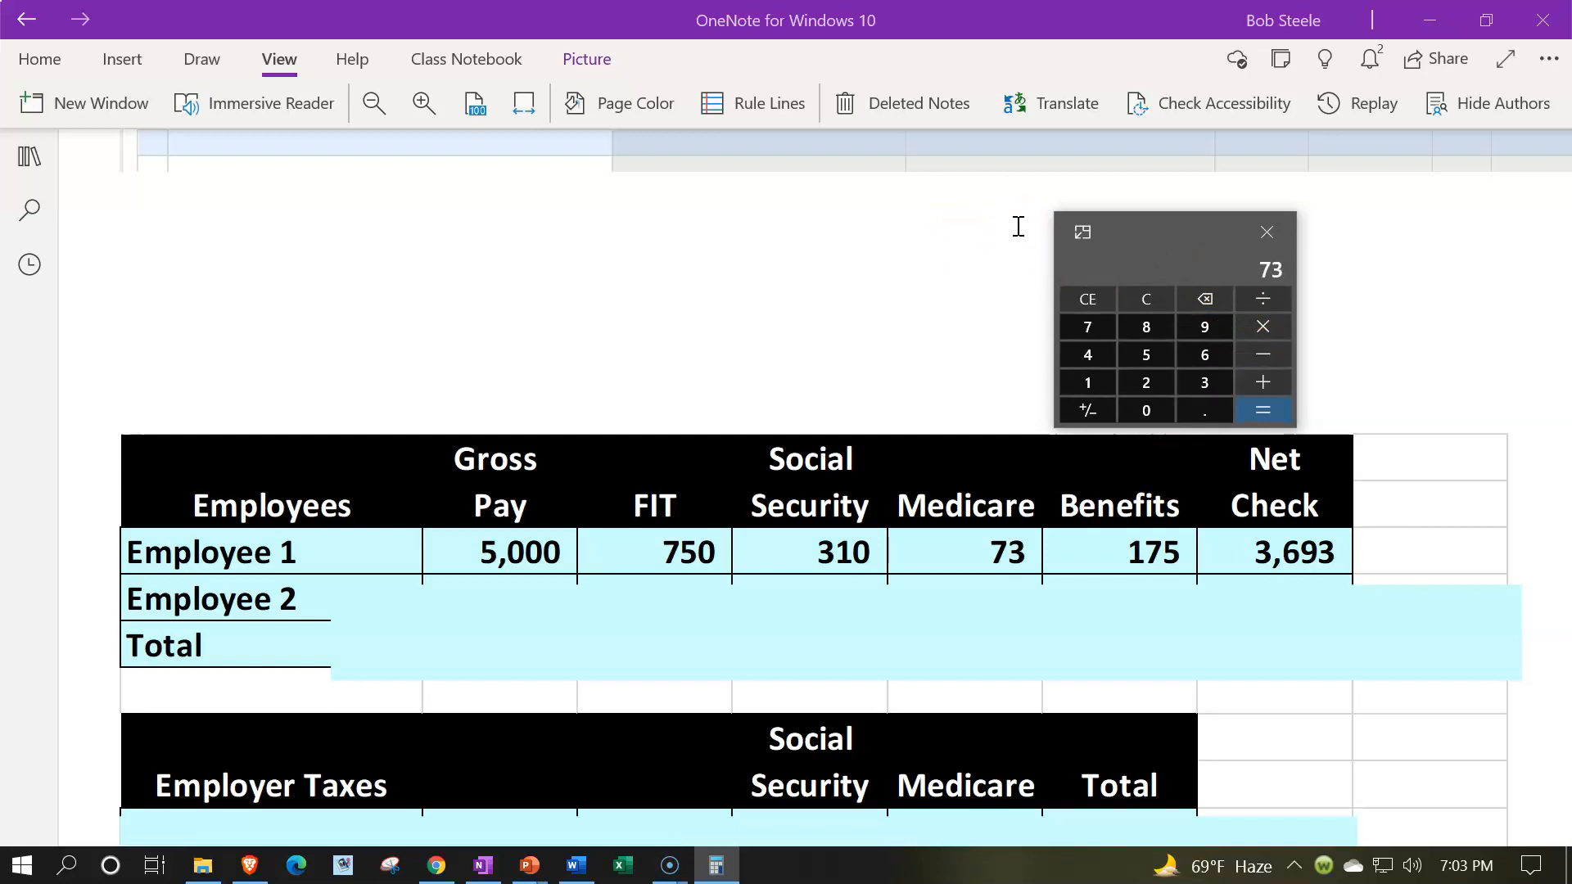
type("-175")
key("Return")
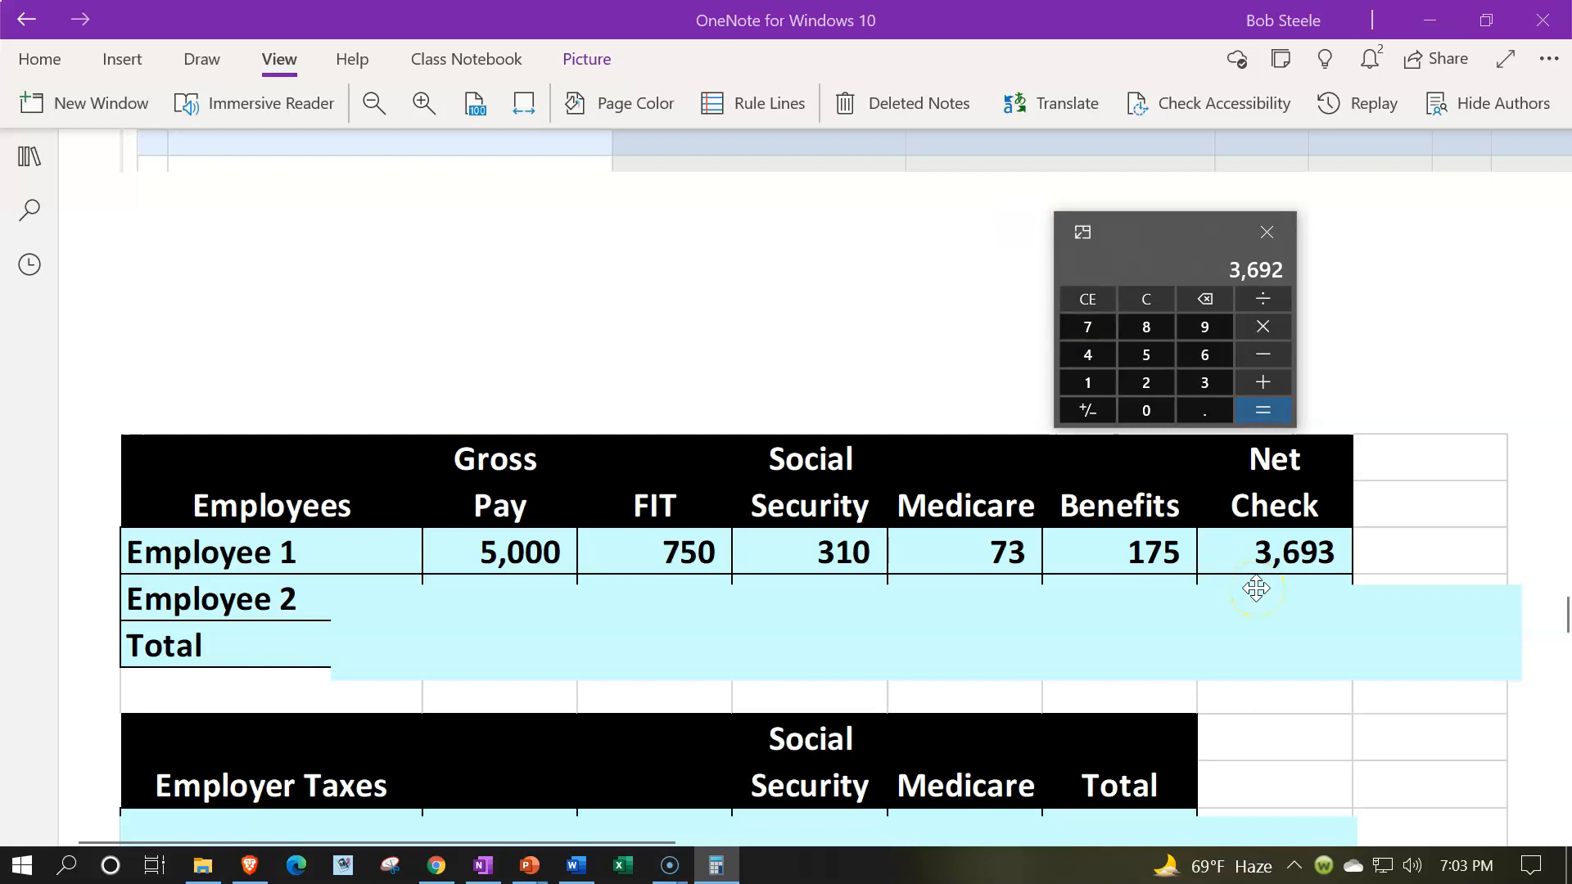
- Shrink the blue cover to uncover the Employee 2 row and divide 75000 by 12 for that employee's gross pay
left_click(798, 649)
left_click_drag(927, 578, 928, 623)
left_click(1146, 298)
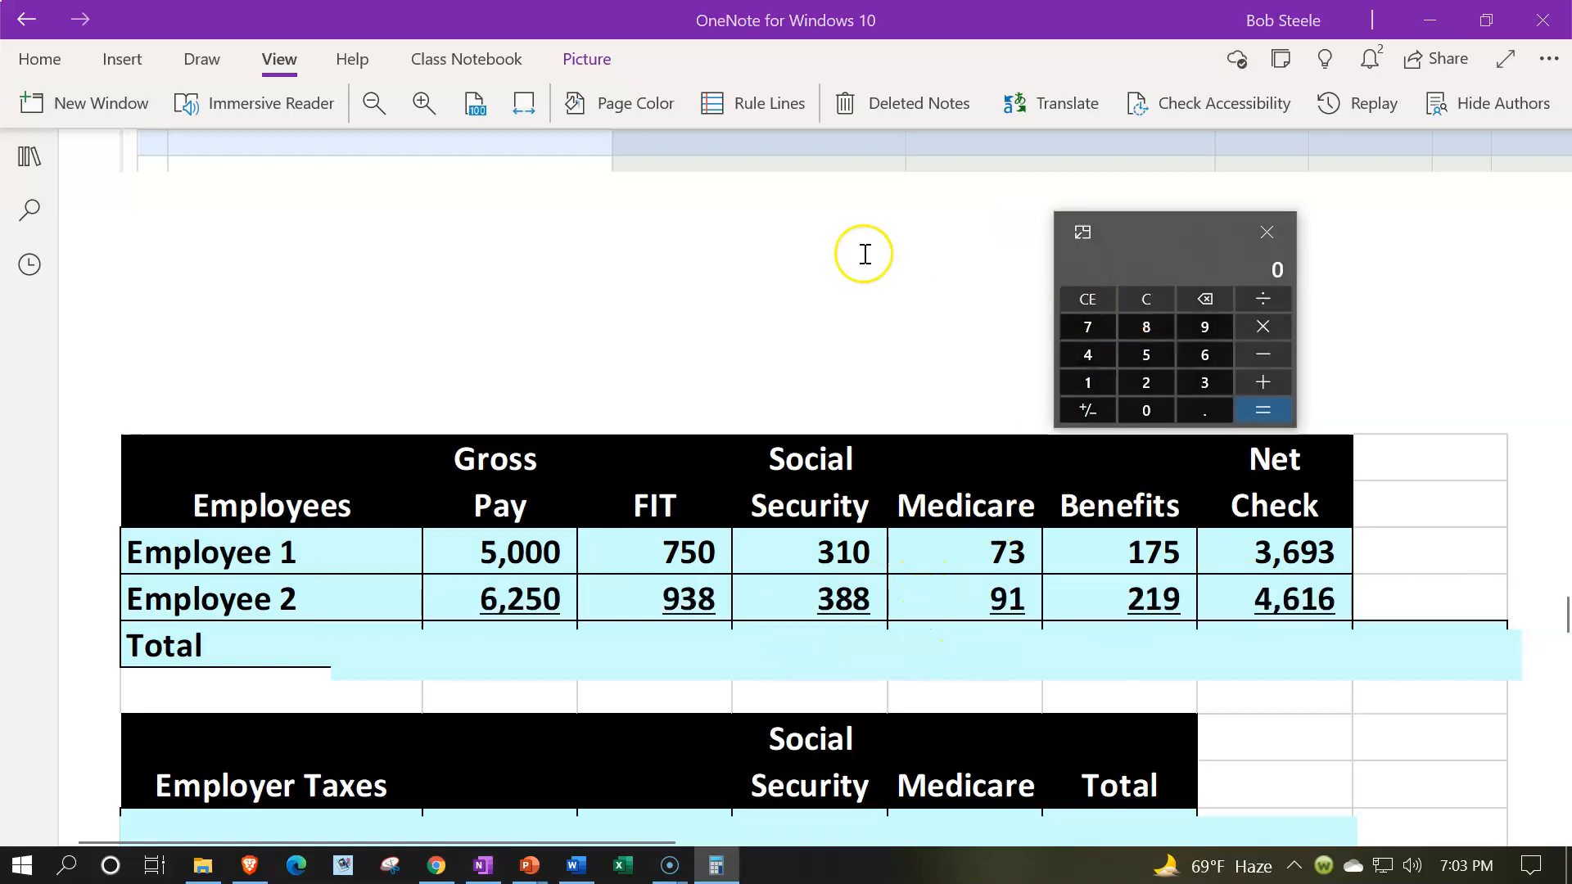
type("75000/12")
key("Return")
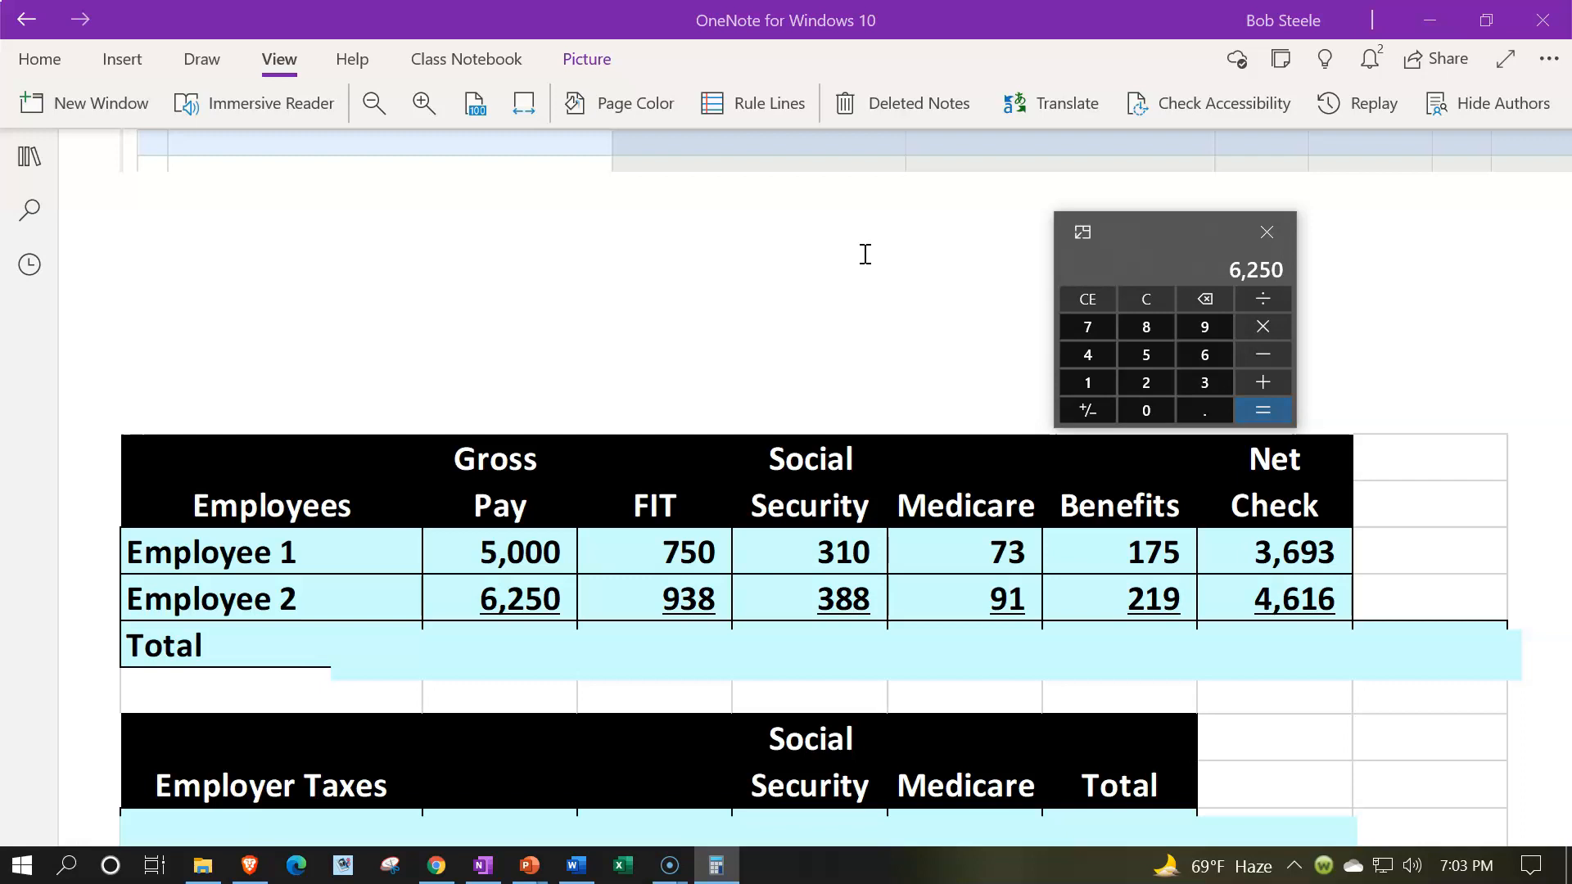
- Calculate Employee 2's Social Security as 6250 times .062, with the calculator placed above the Social Security column
left_click_drag(1118, 238, 820, 234)
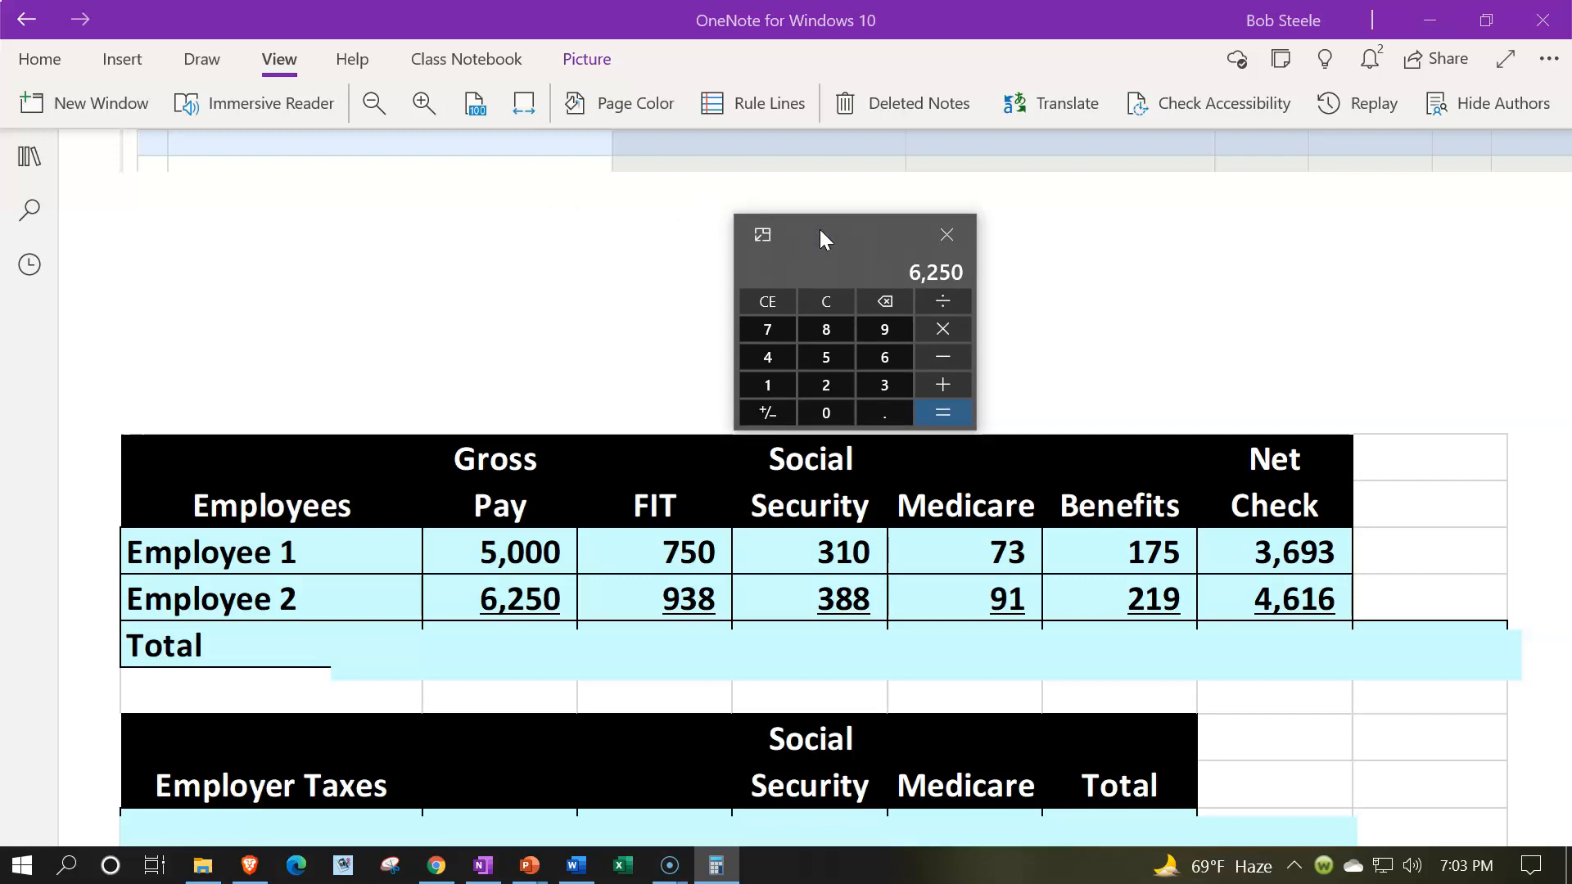
left_click(825, 301)
left_click(692, 250)
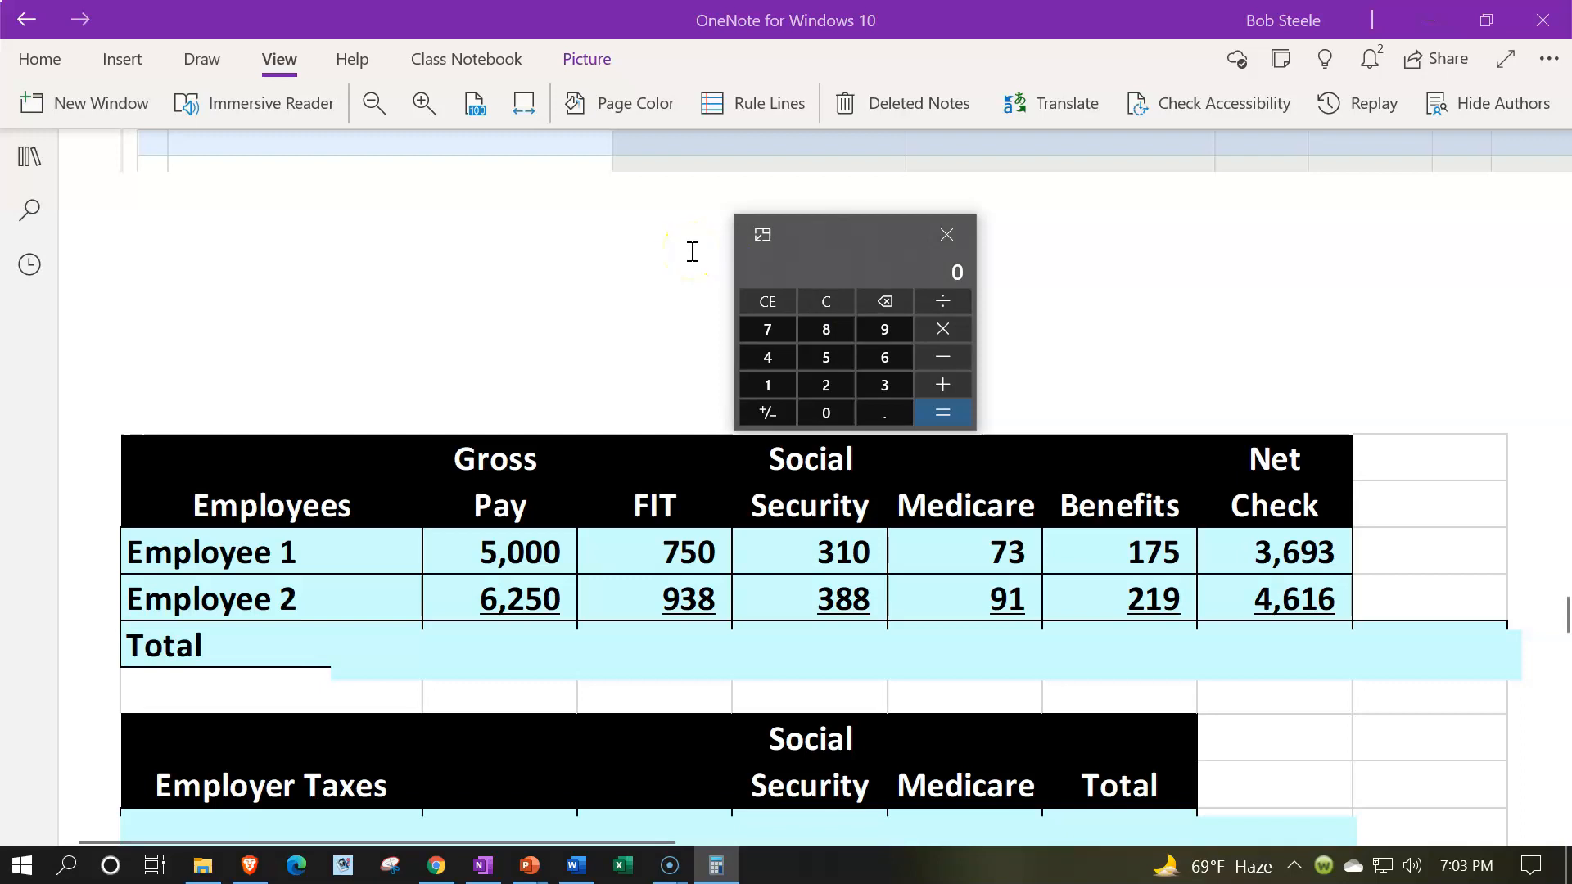
type("6250*.062")
key("Return")
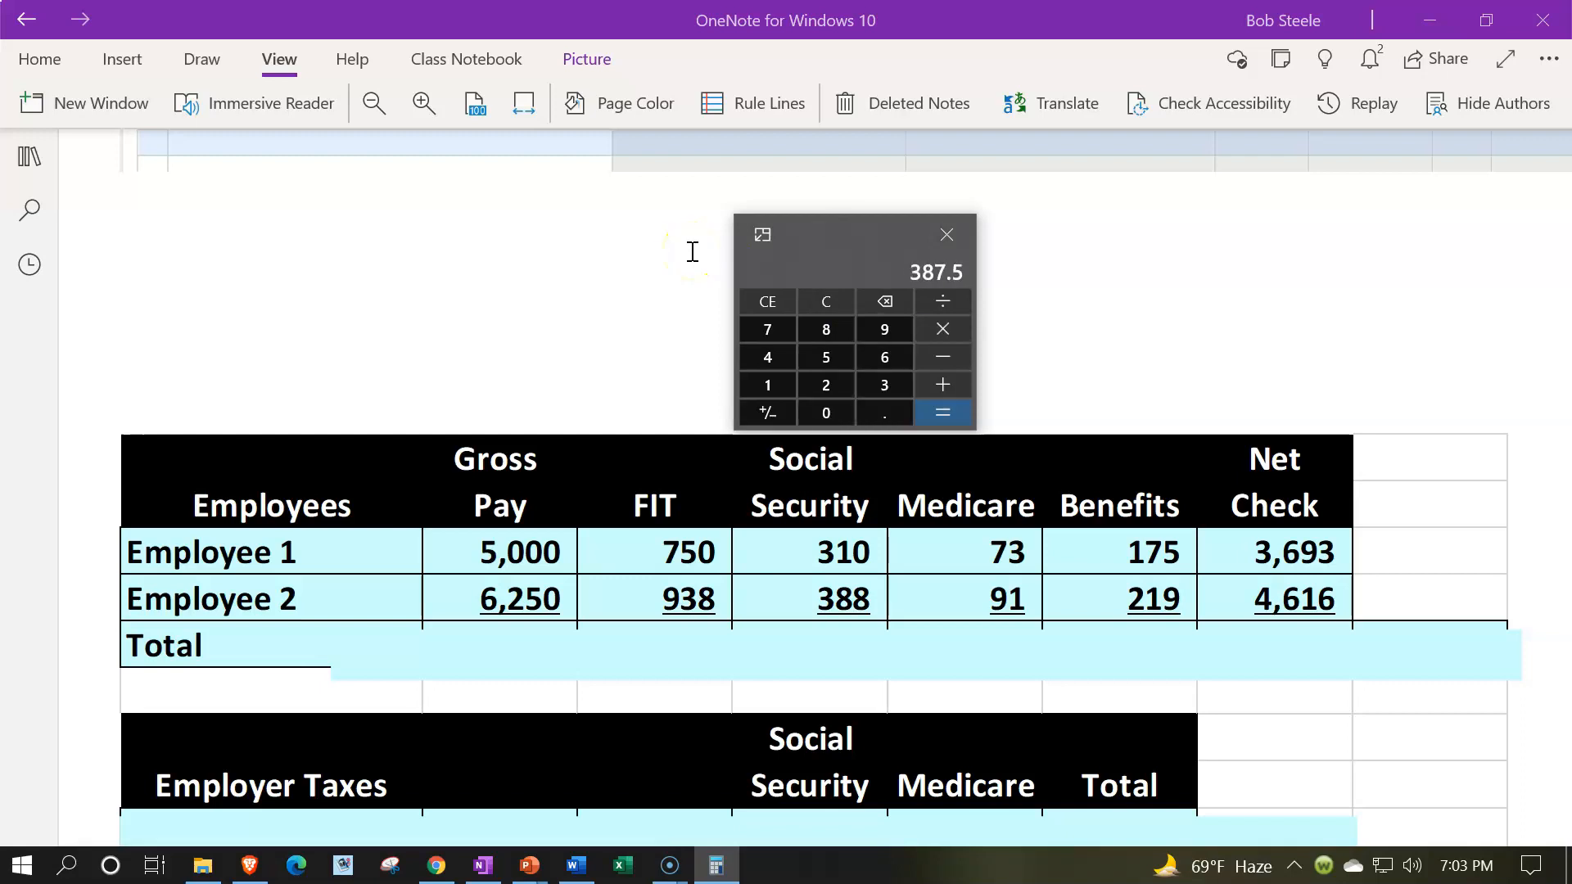
- Calculate Employee 2's Medicare as 6250 times .0145, with the calculator placed above the Medicare column
left_click_drag(817, 252, 990, 270)
left_click(987, 300)
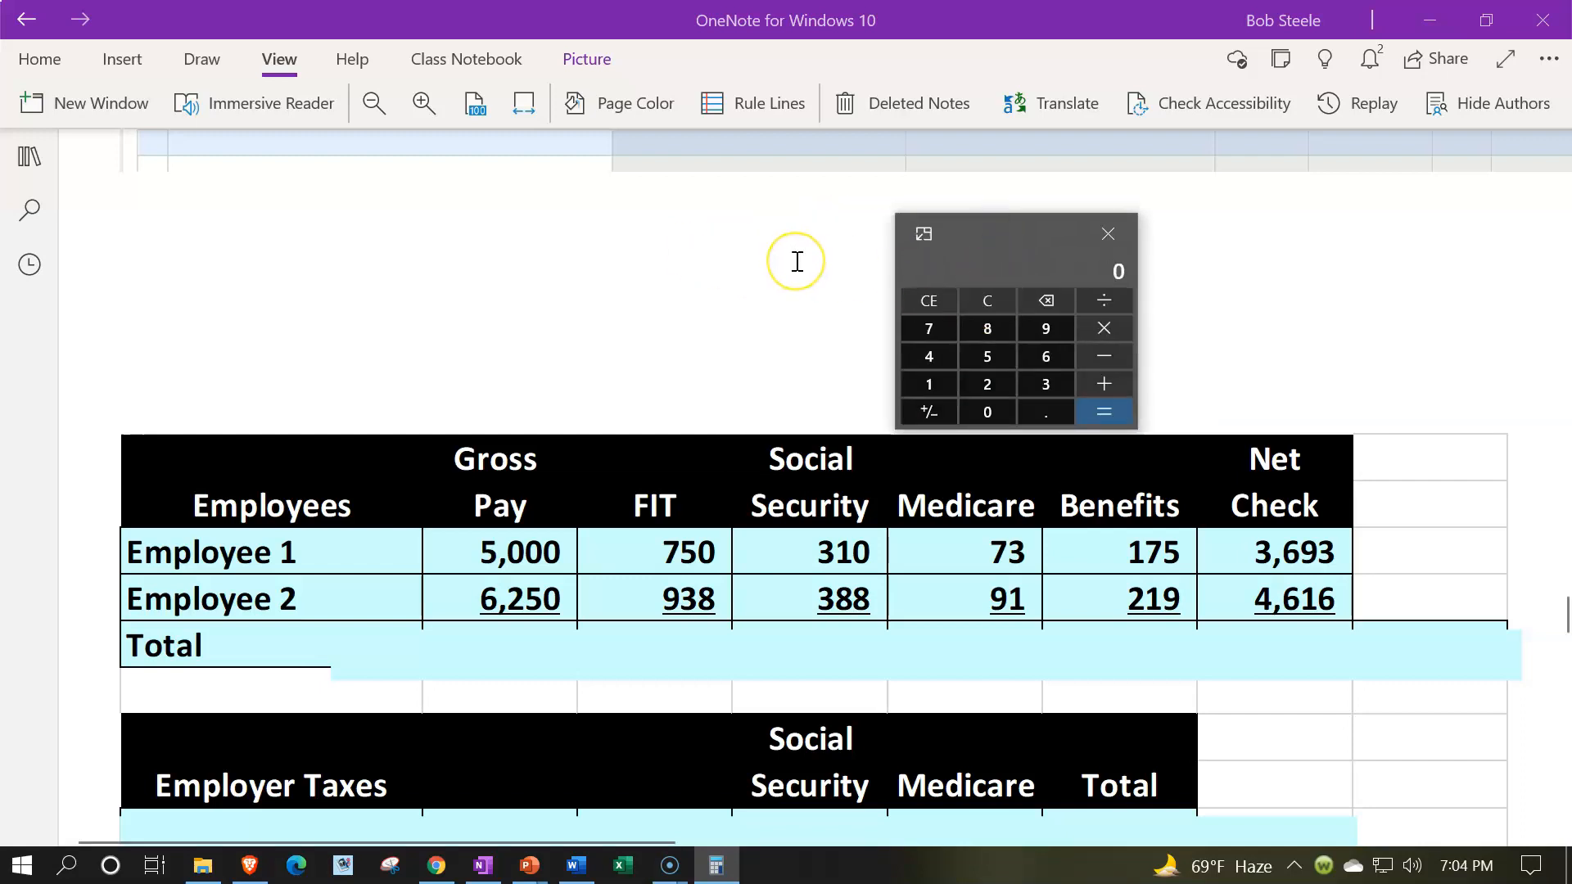
type("6250*.")
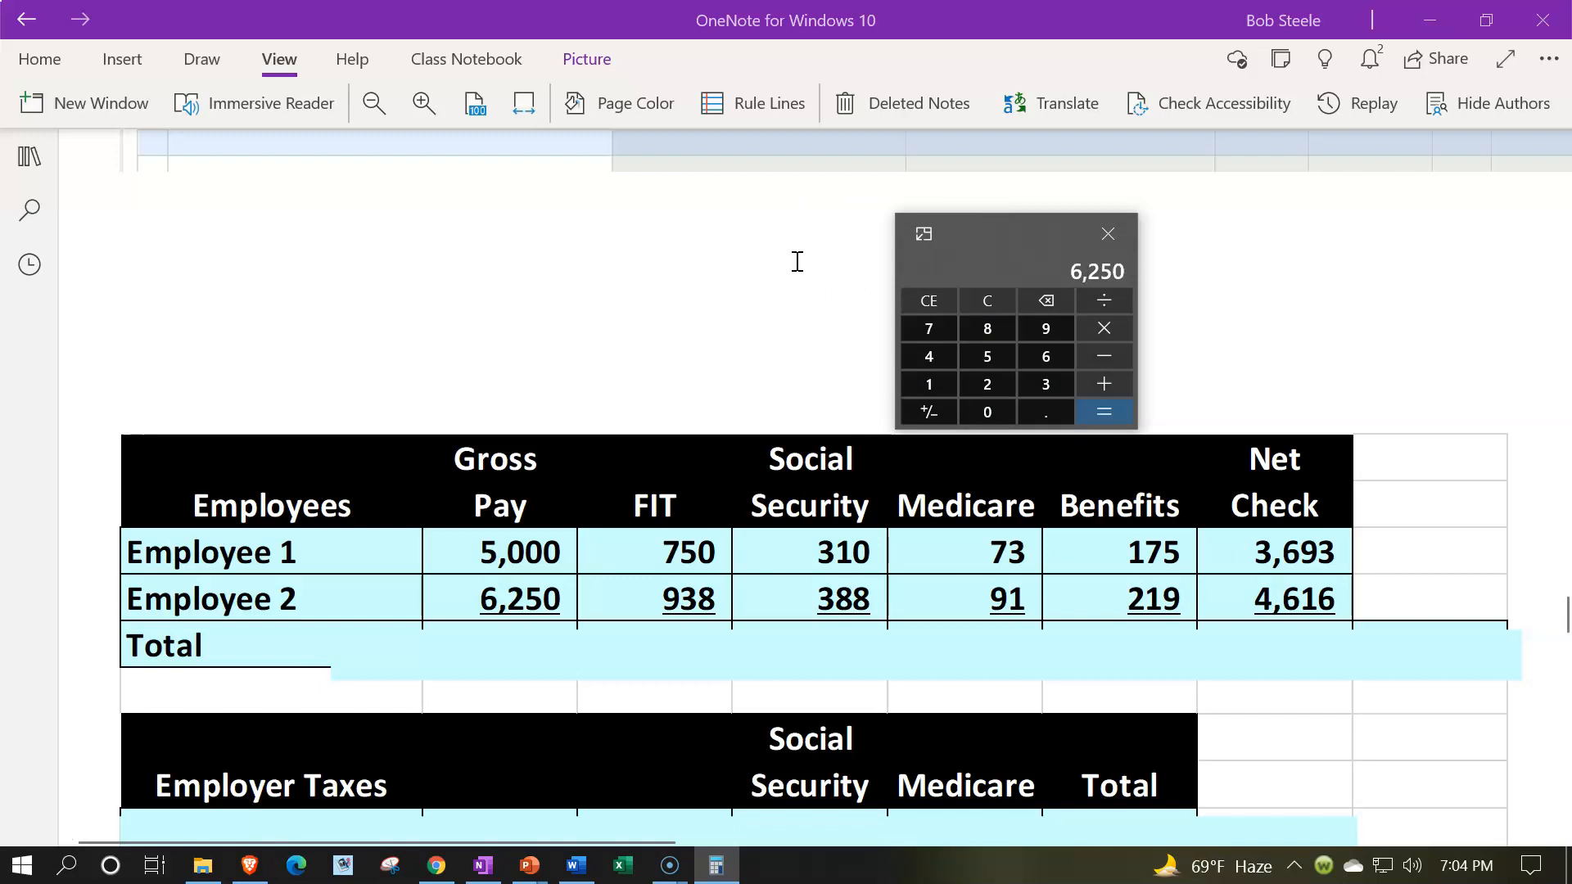
type("0145")
key("Return")
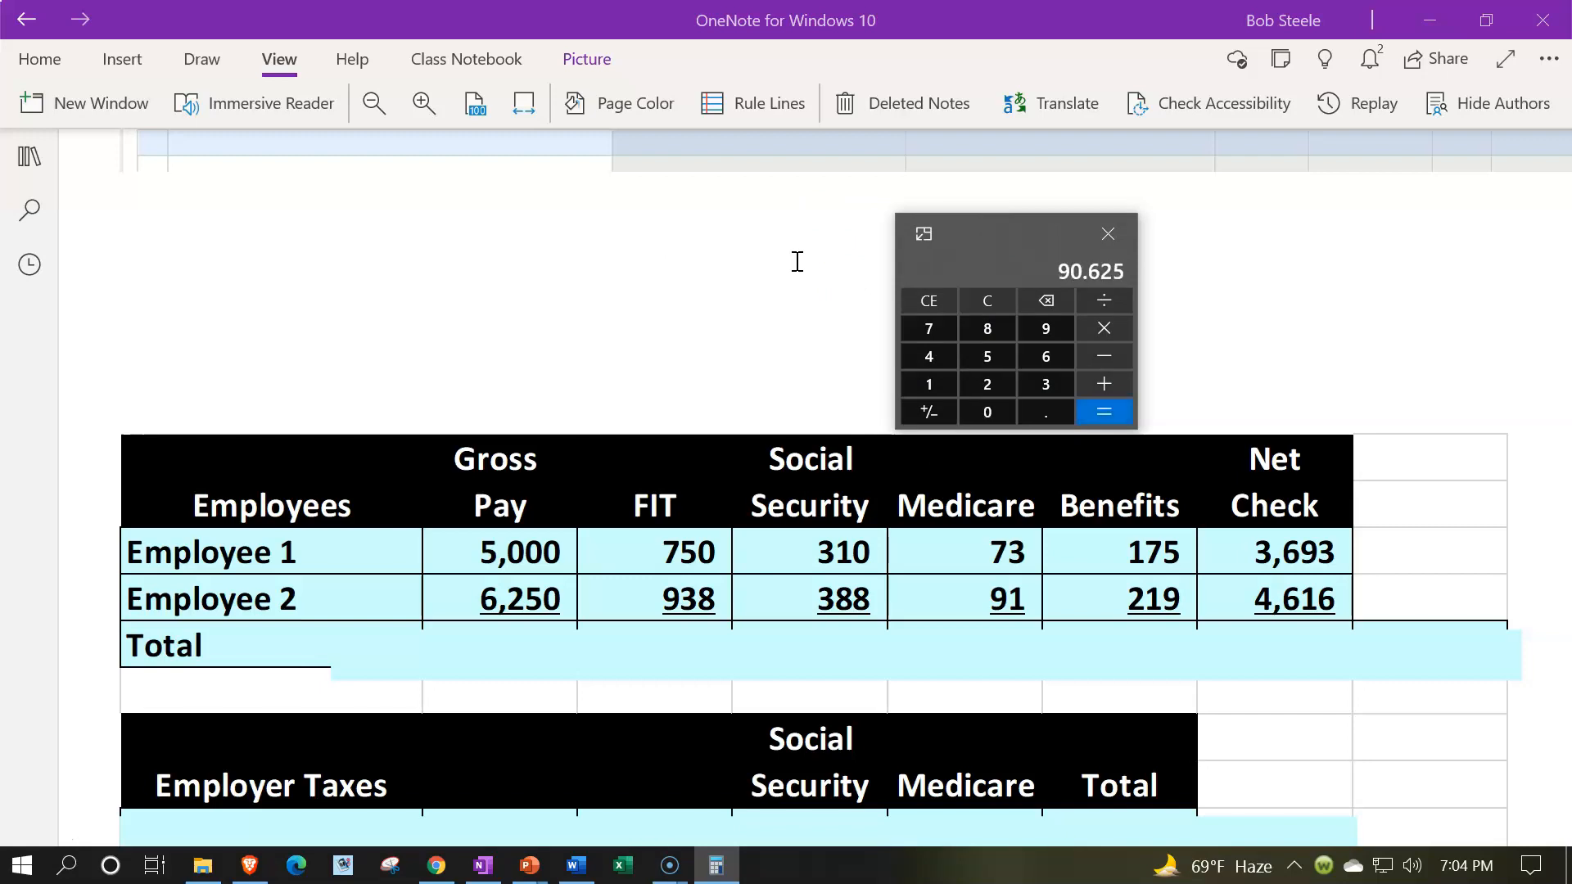
- Calculate Employee 2's net check by subtracting 938, 388, 91 and 219 from 6250, and clear the calculator
left_click_drag(991, 237, 1137, 240)
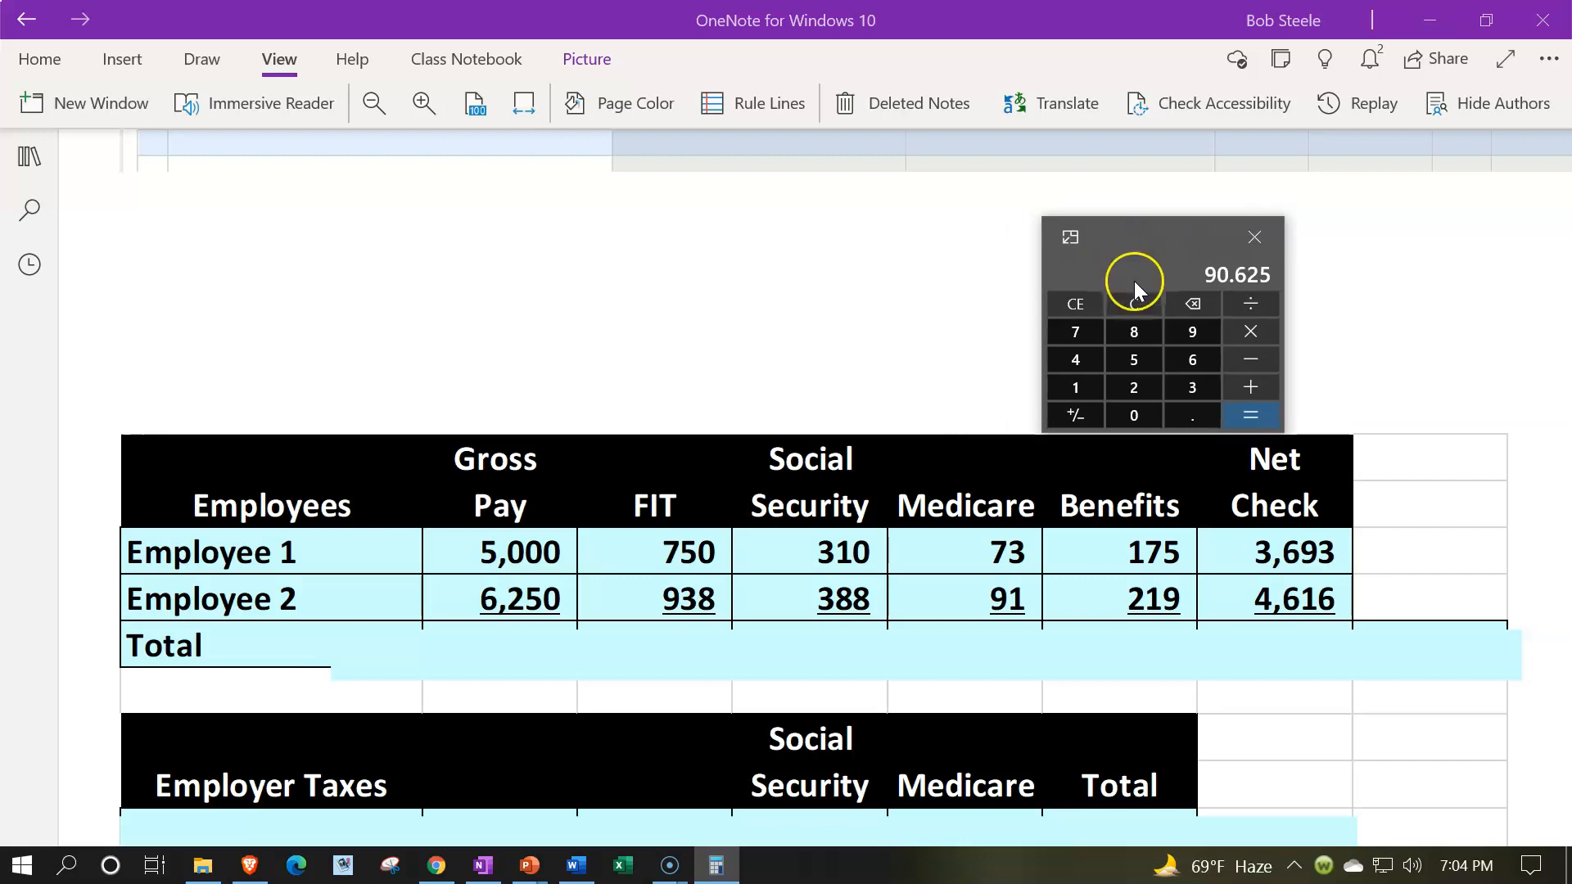
left_click(1134, 306)
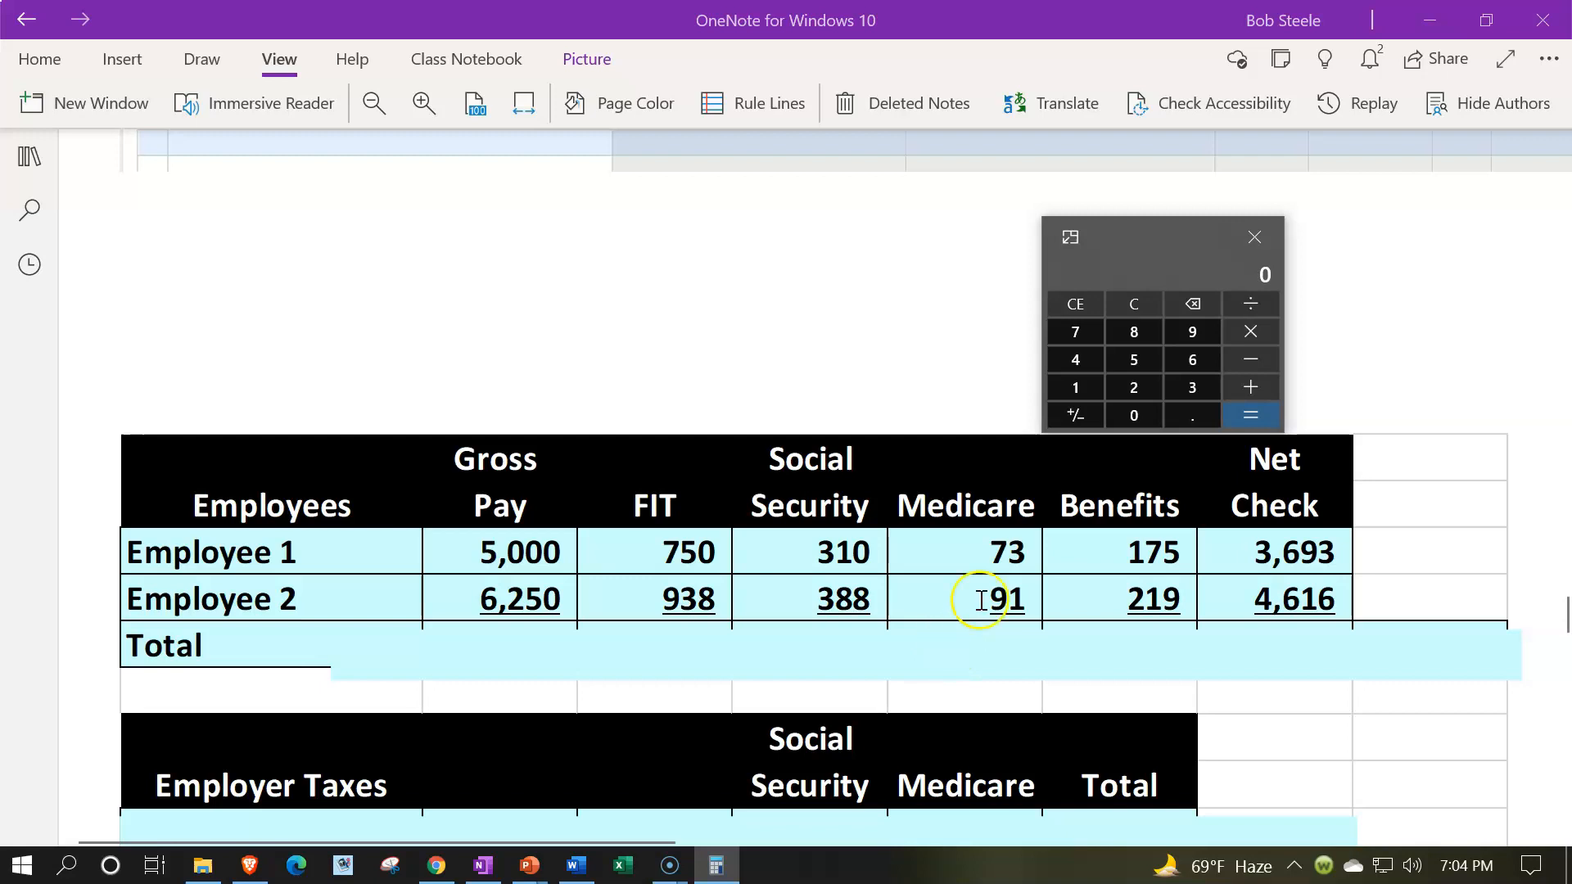
type("6250-938")
key("Return")
type("-388-91")
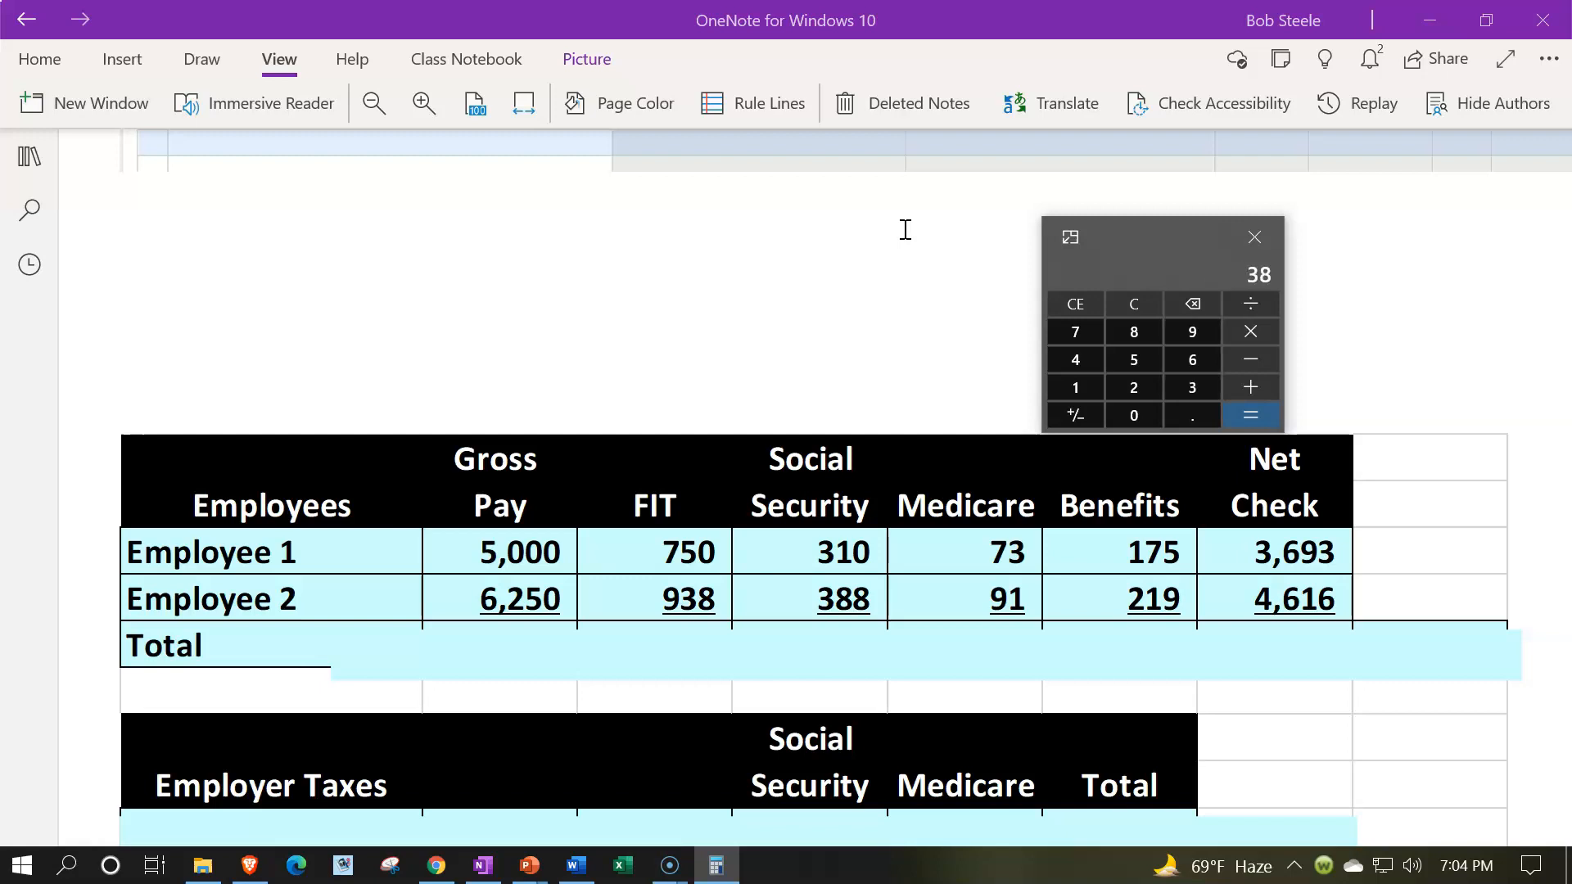
type("-")
type("219")
key("Return")
left_click(1267, 622)
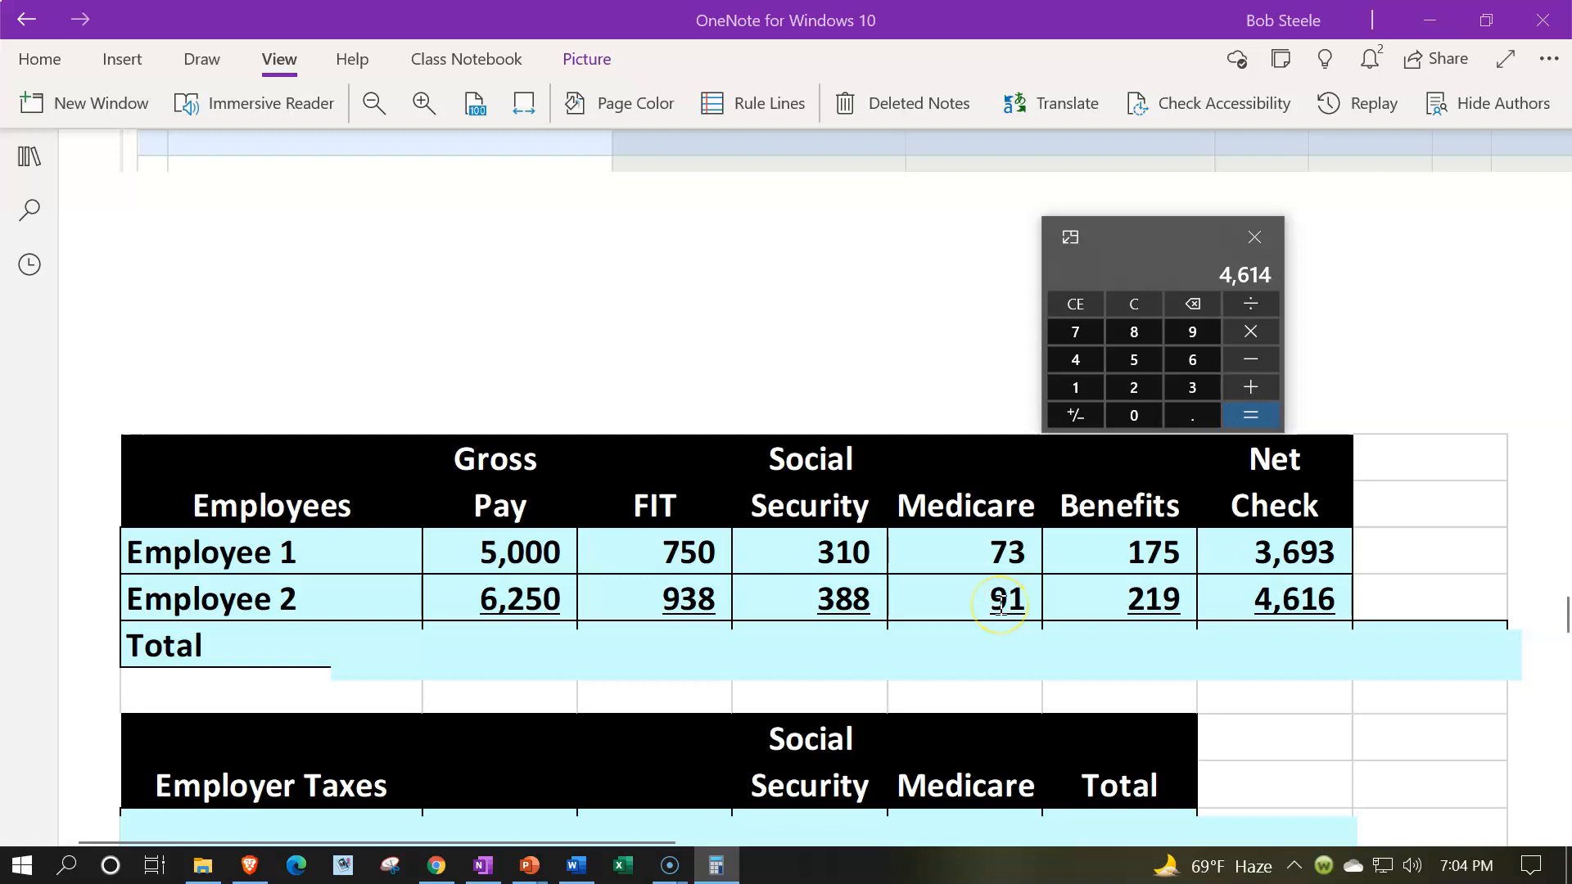
left_click(1142, 313)
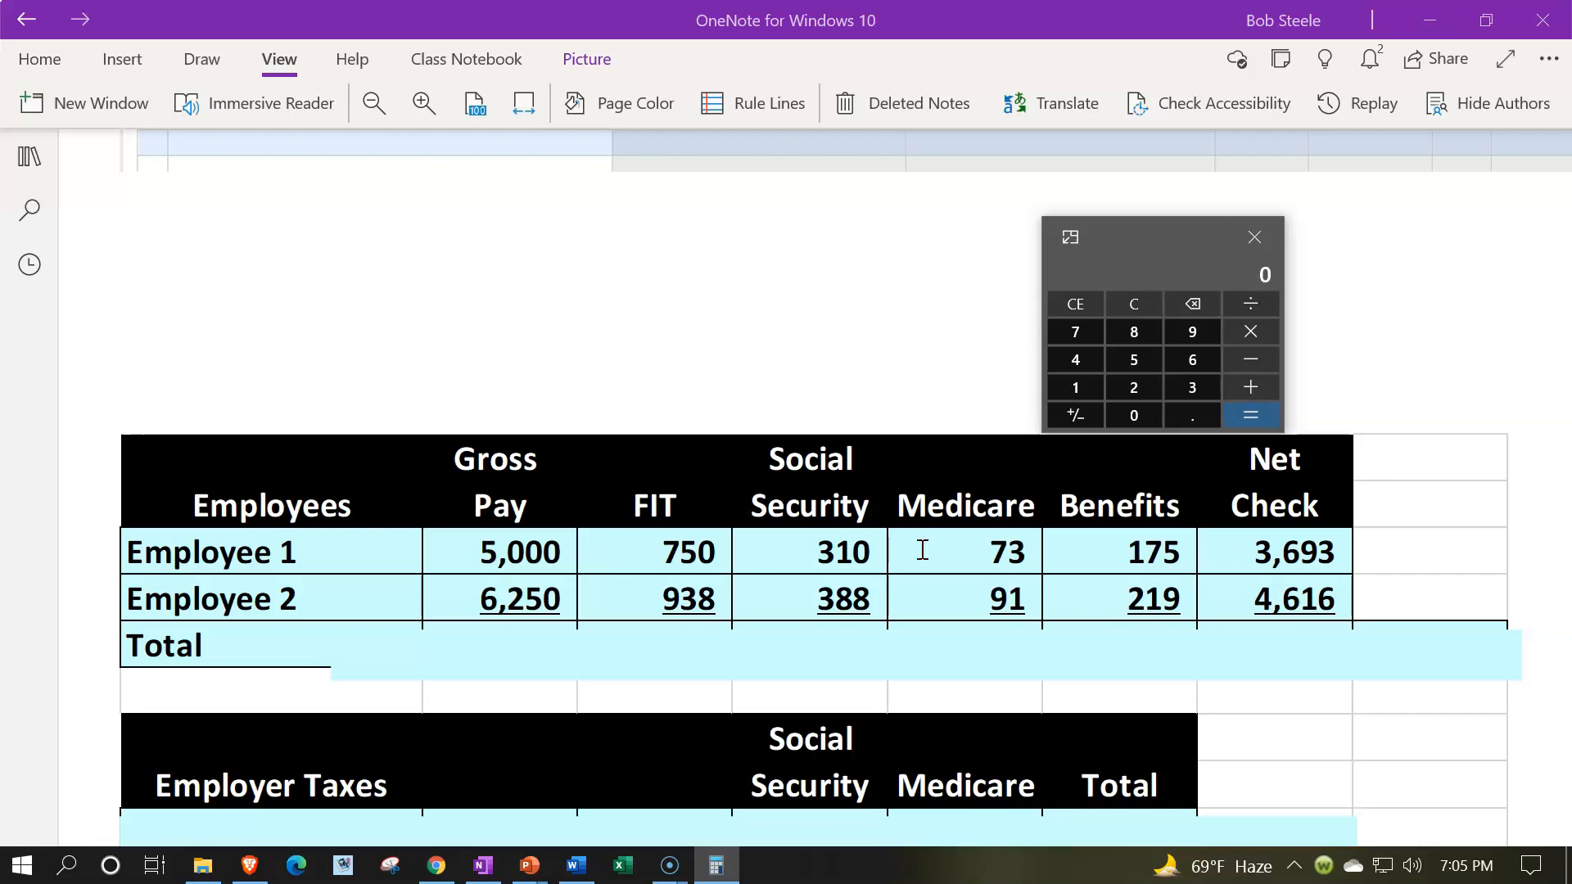
- Delete the blue cover over the employee pay table to uncover its Total row
left_click(520, 651)
key("Delete")
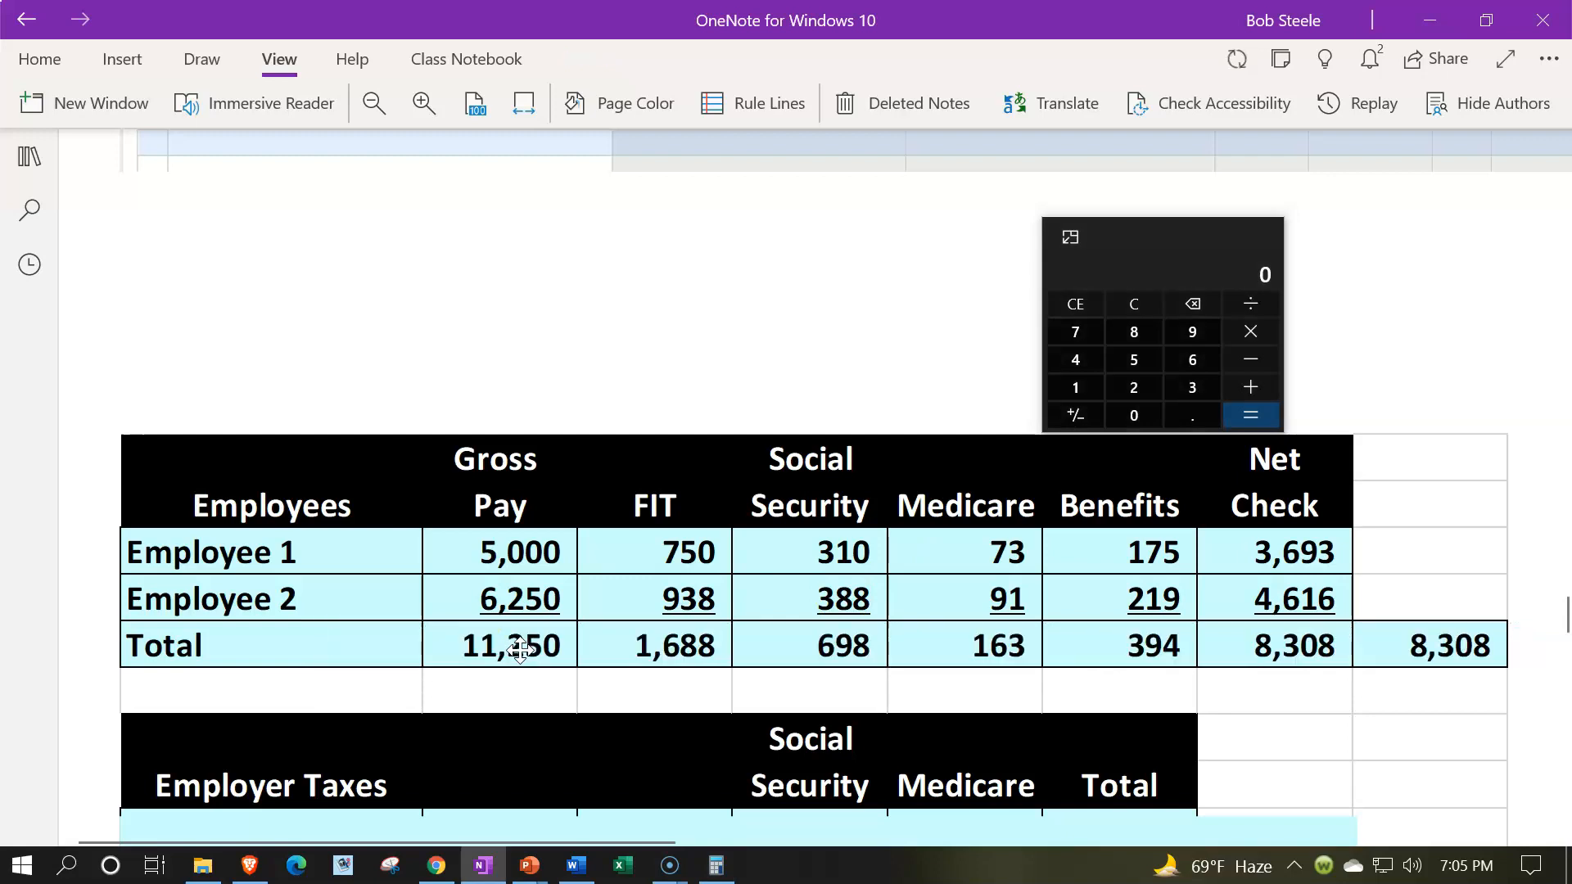
left_click(496, 684)
left_click(526, 669)
- Calculate the total Social Security as 11250 times .062, with the calculator placed above the Social Security column
left_click_drag(1140, 246, 869, 247)
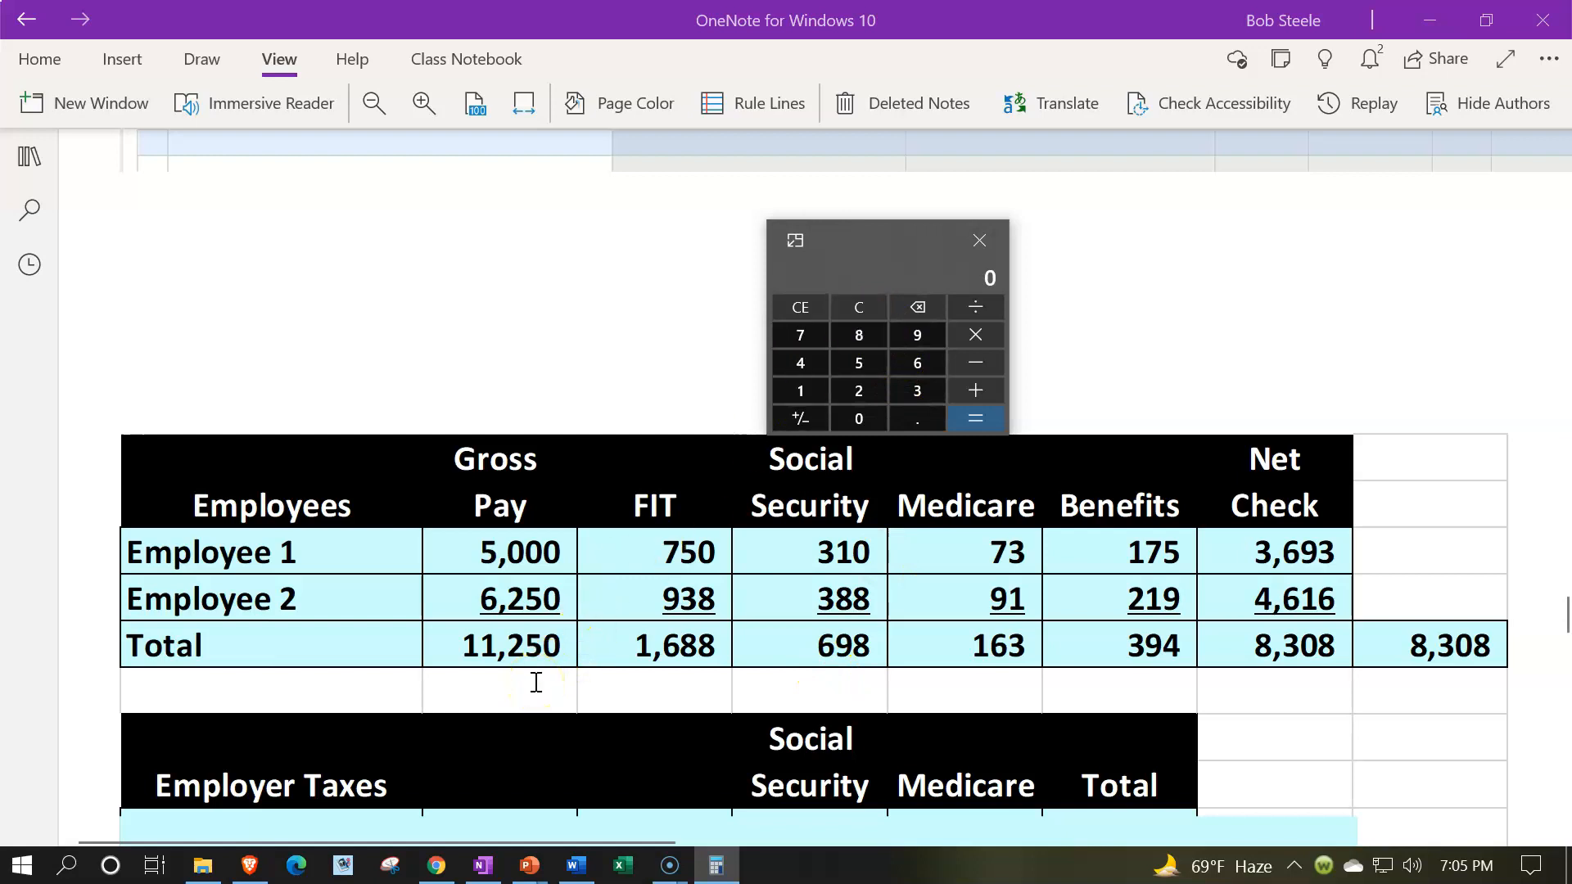
type("11250")
key("asterisk")
type(".062")
key("Return")
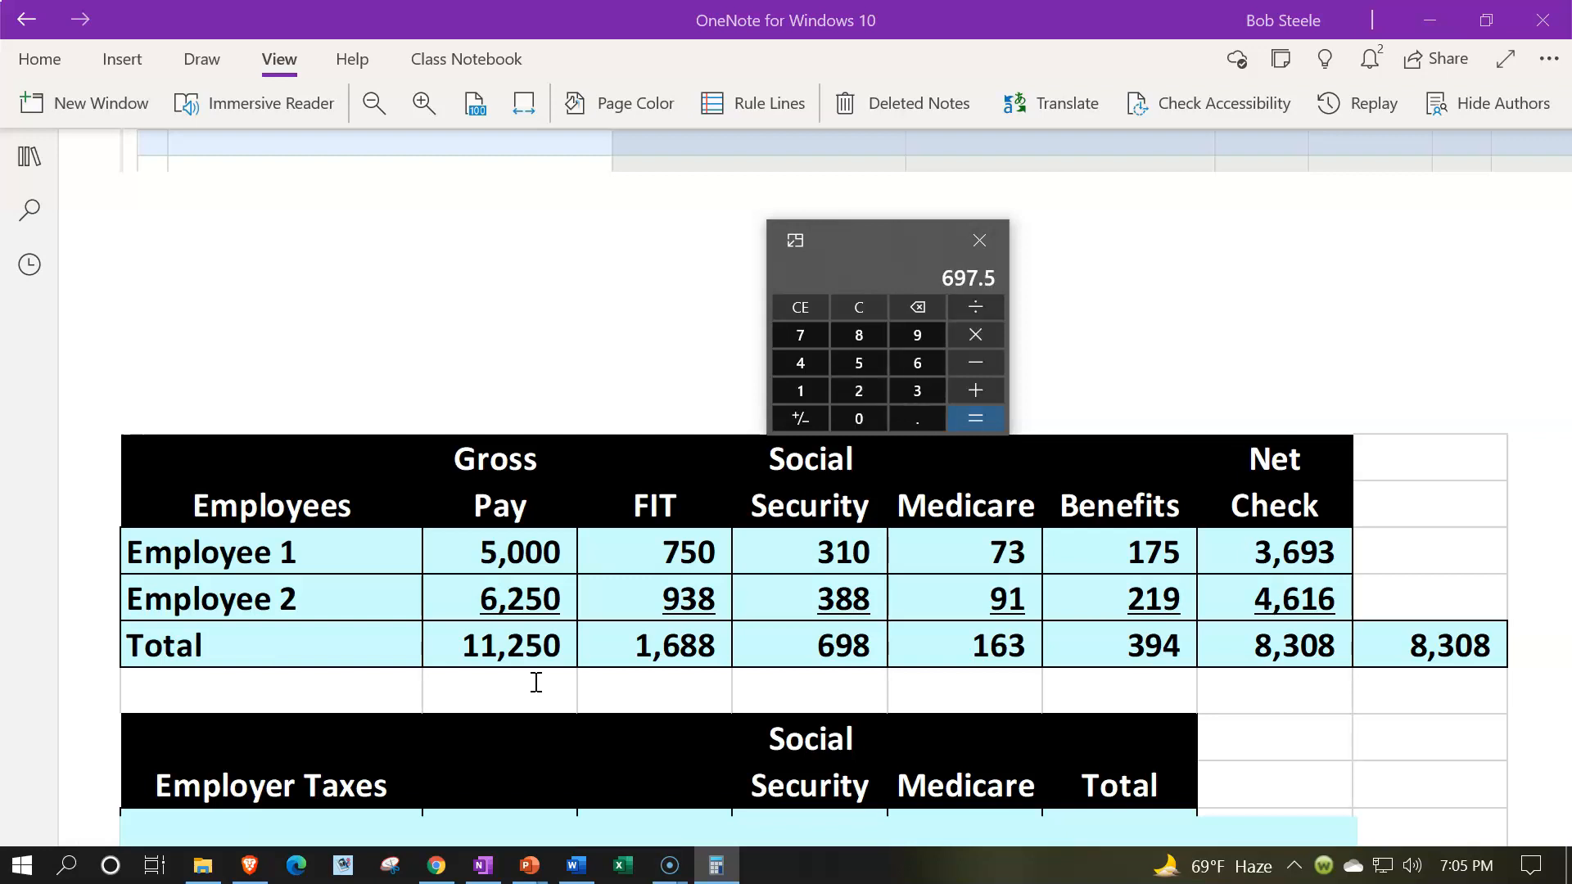
left_click(821, 682)
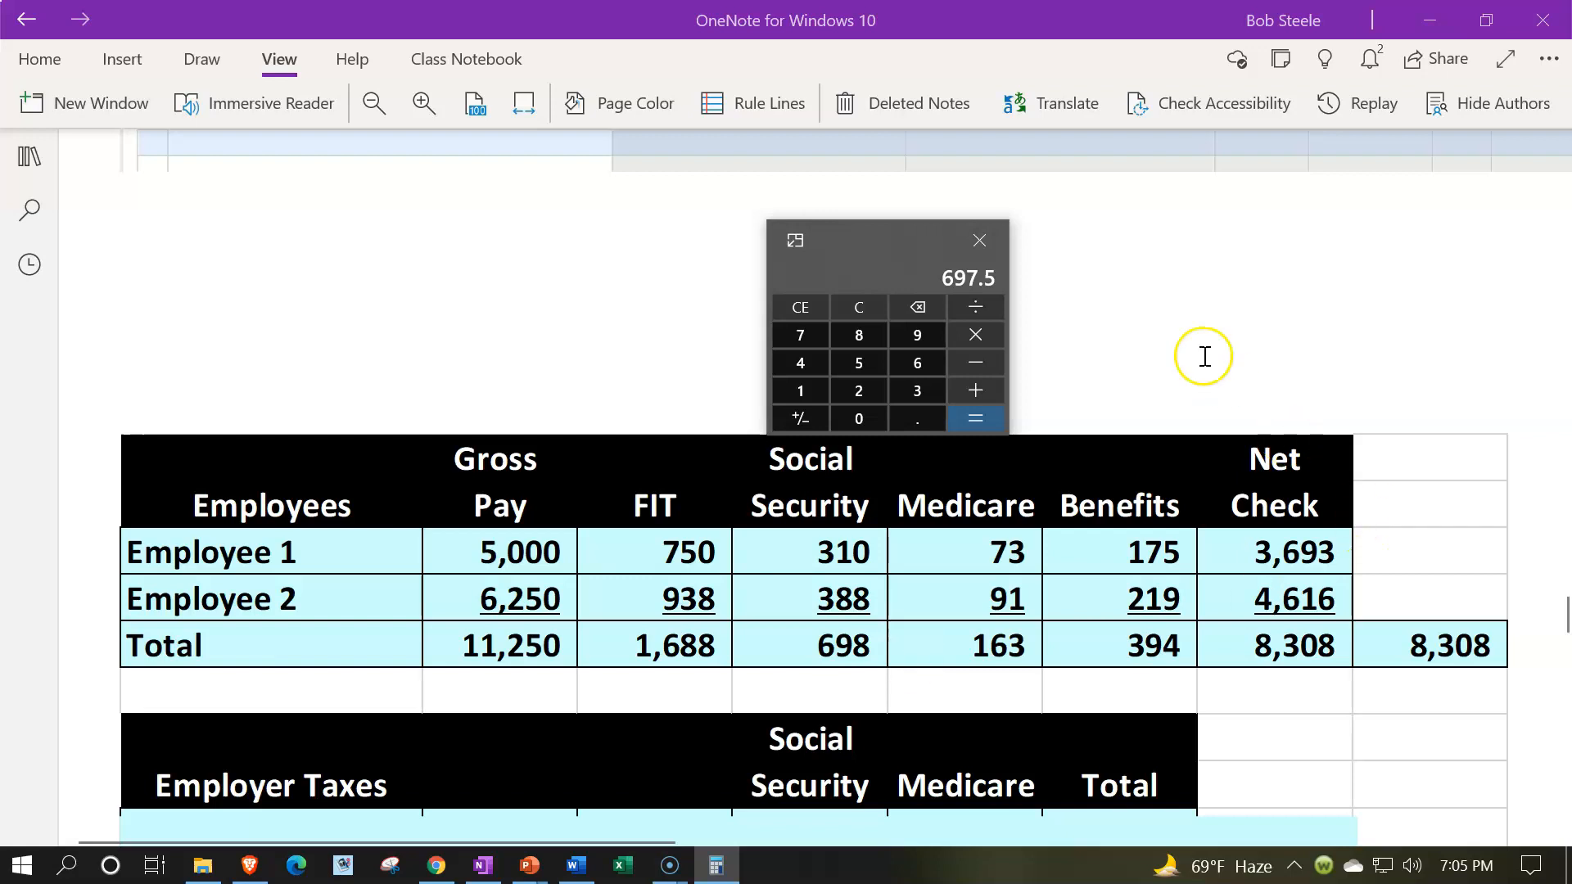
- Calculate the total Medicare as 11250 times .0145, with the calculator placed above the Medicare column
left_click_drag(859, 239, 992, 242)
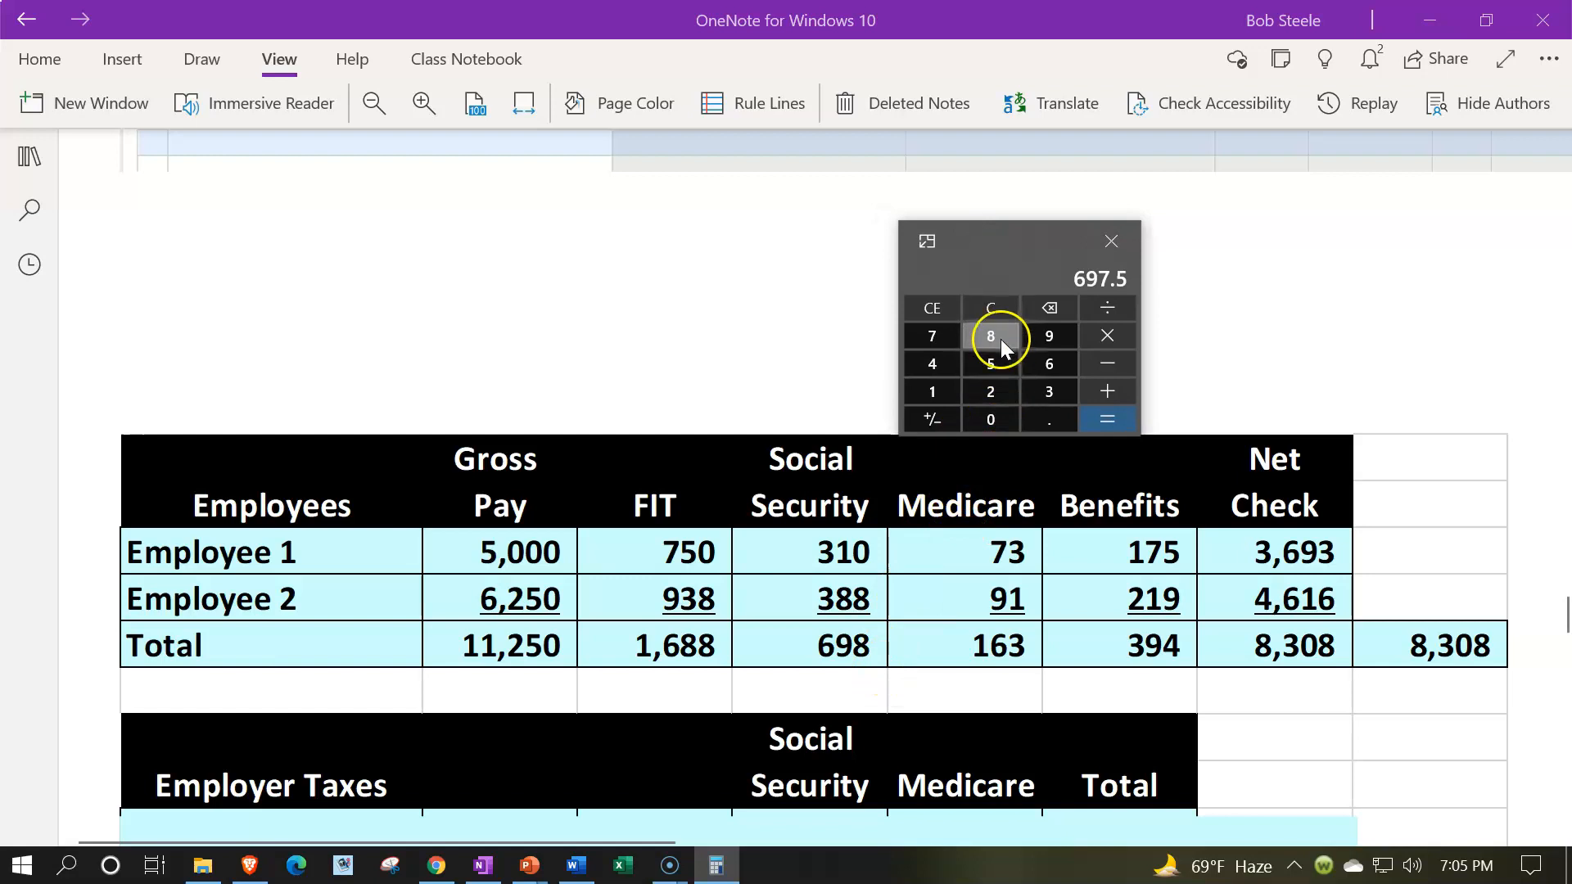
left_click(992, 310)
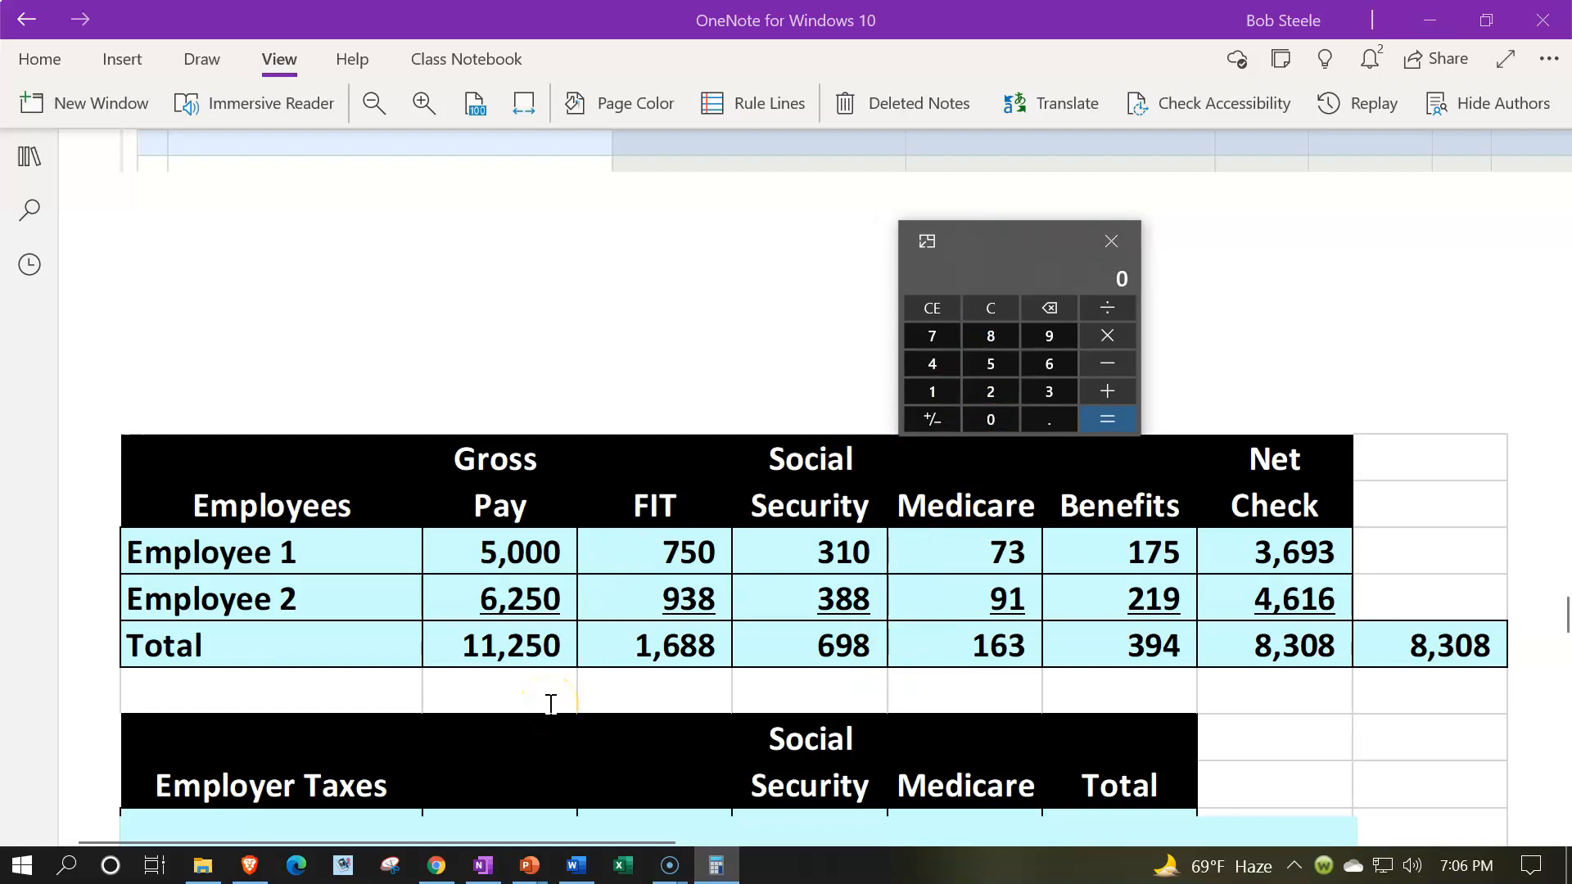
type("11250")
type("*.0")
type("145")
key("Return")
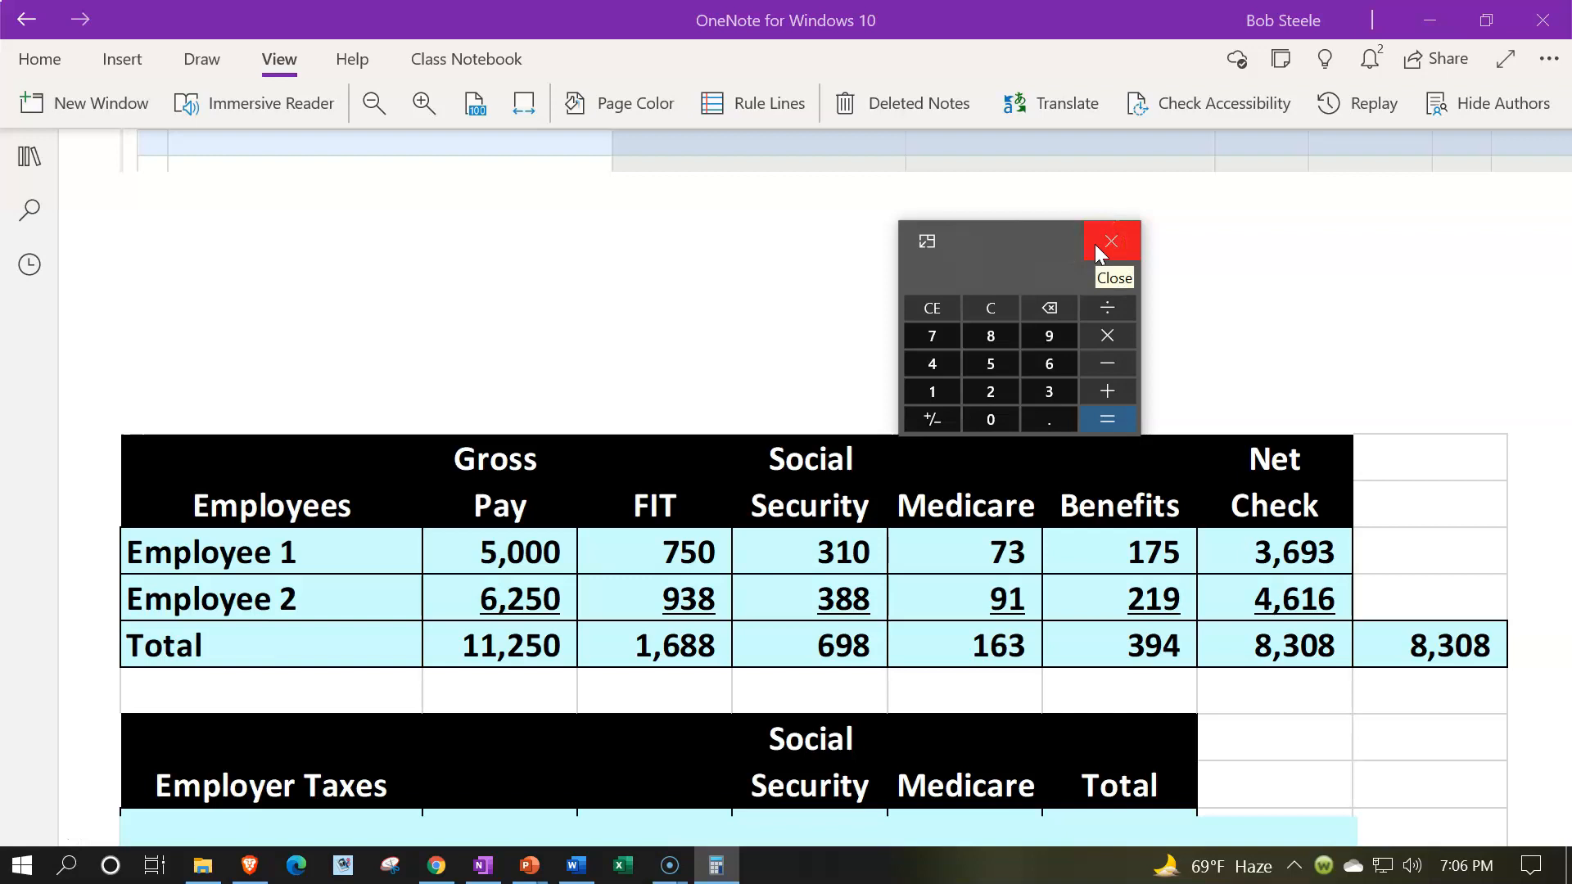
- Calculate the total net check by subtracting 1688, 698, 163 and 394 from 11250, and move the calculator off the page
type("11250-1688")
key("Return")
type("-698-")
type("163-")
type("394")
key("Return")
left_click(1252, 654)
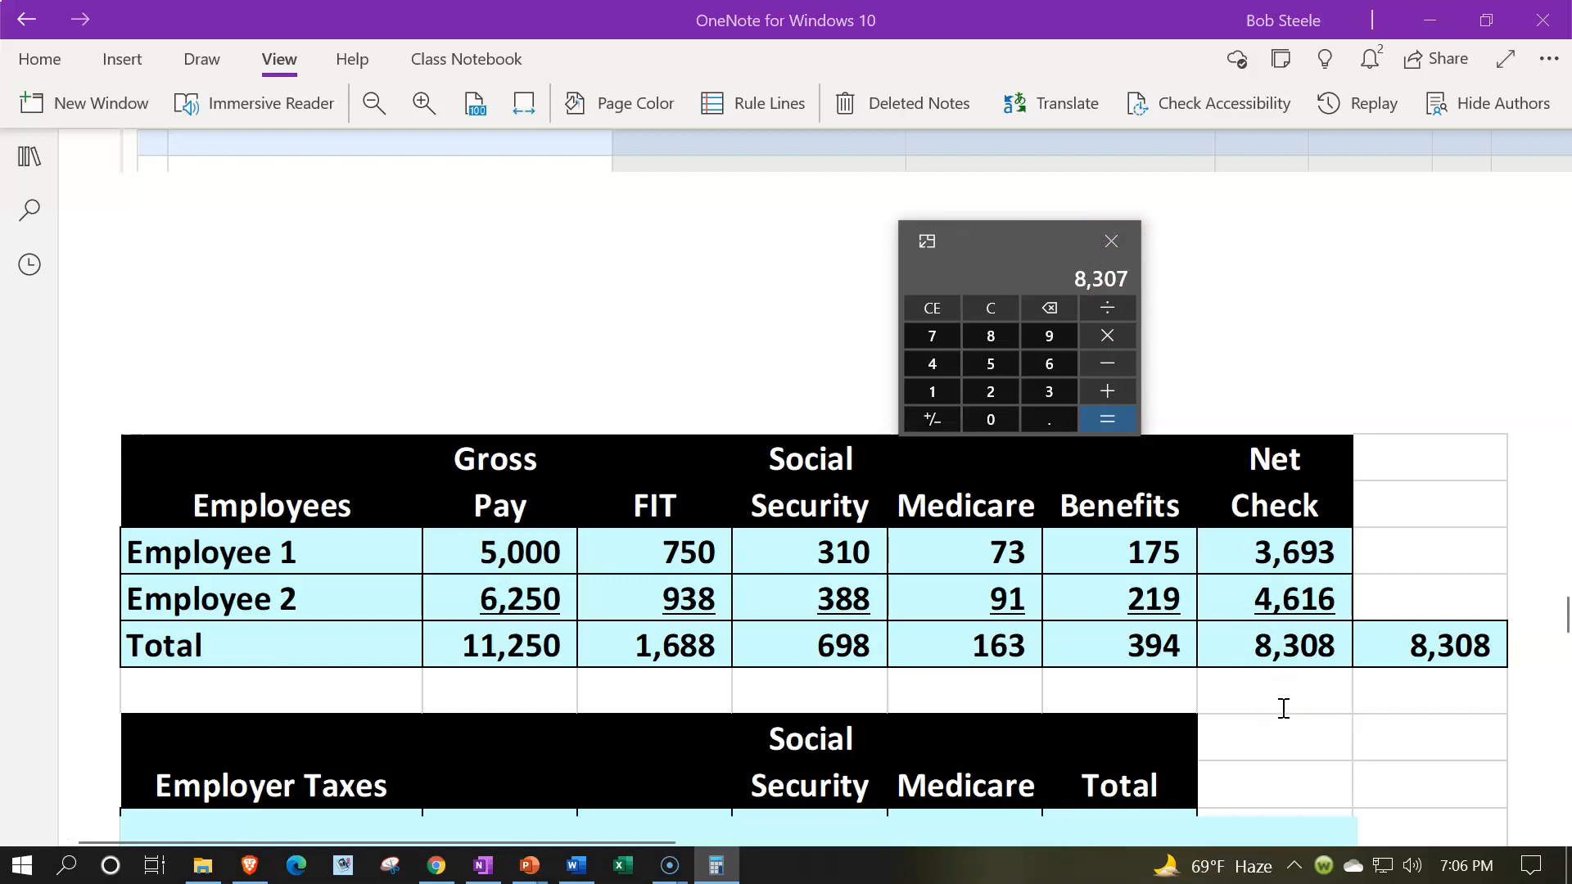
left_click(1200, 494)
left_click_drag(1007, 248, 1568, 229)
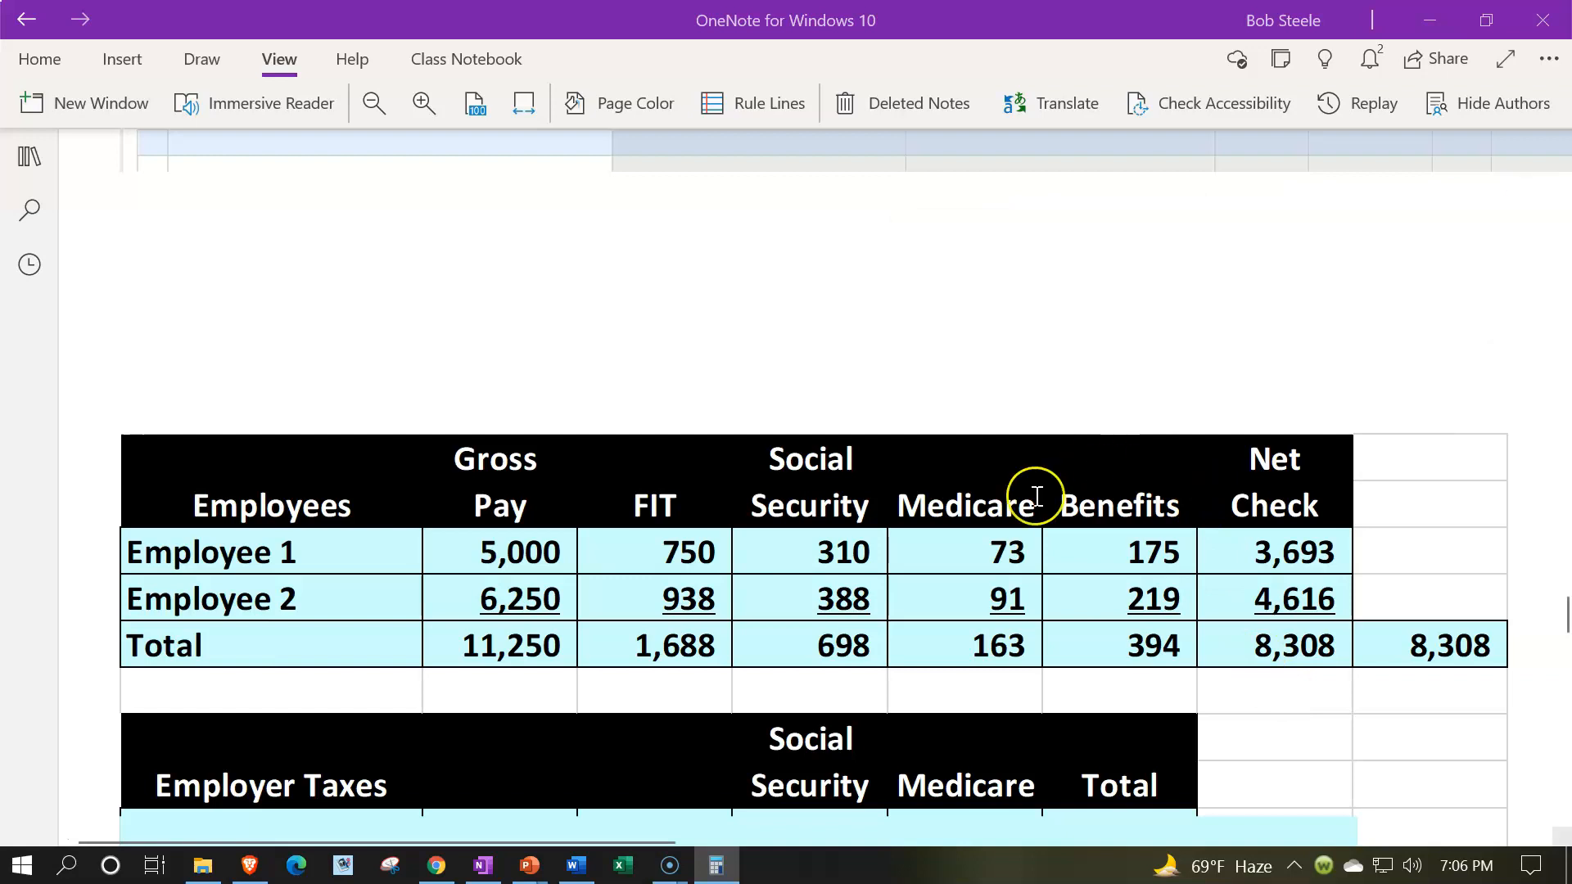
- Examine the employee pay totals and the covered Employer Taxes and Total Increase to Payroll Liabilities tables below them
scroll(1029, 497, "down", 3)
scroll(1033, 496, "down", 3)
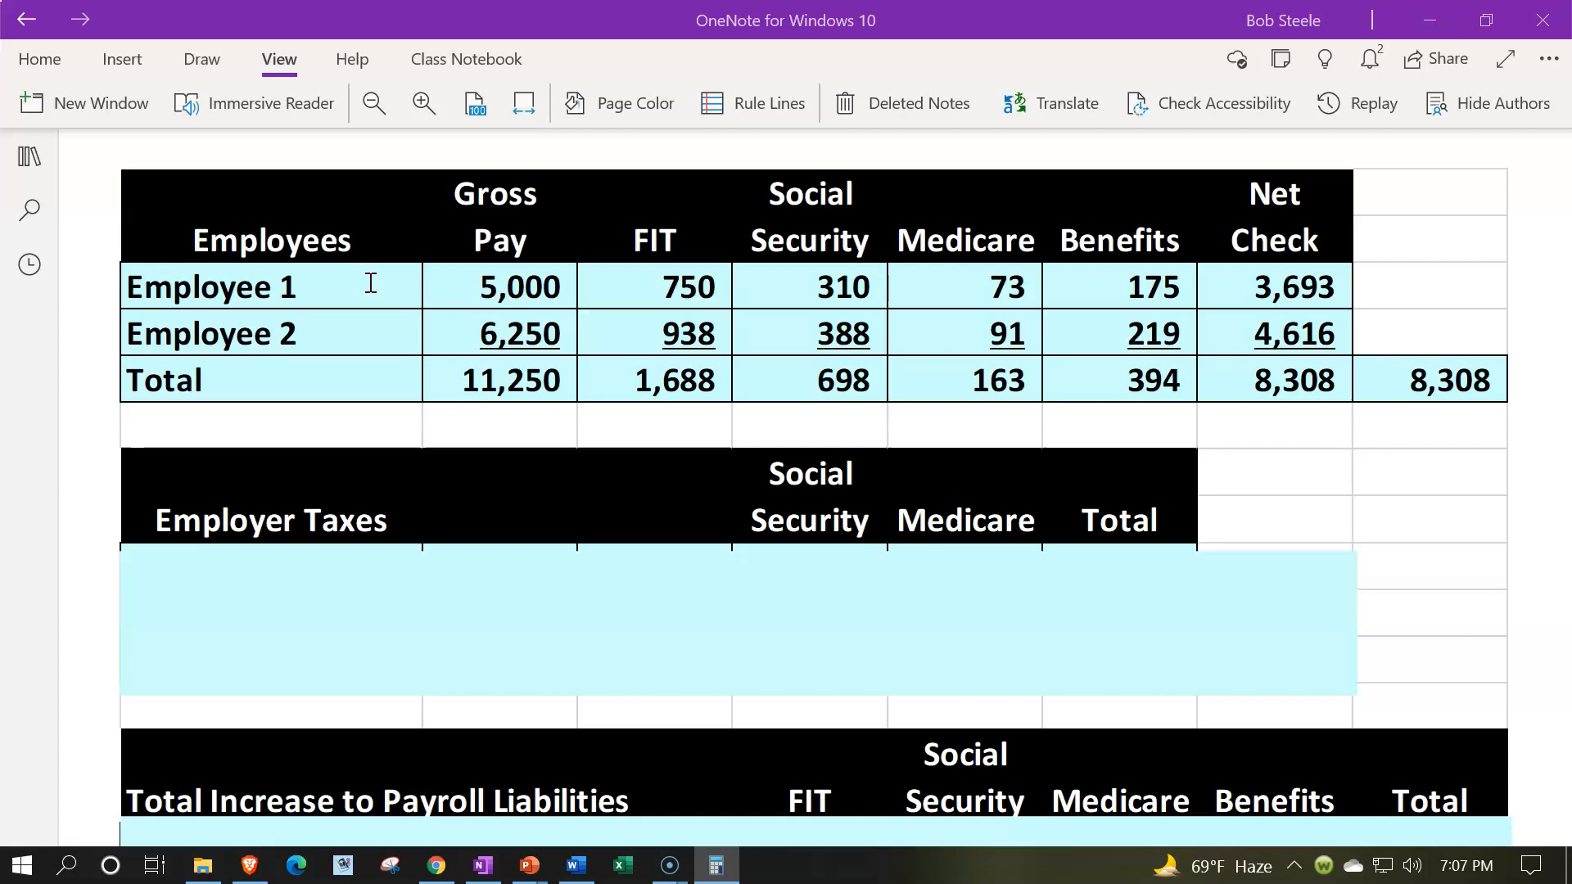
left_click(393, 395)
scroll(1364, 290, "down", 3)
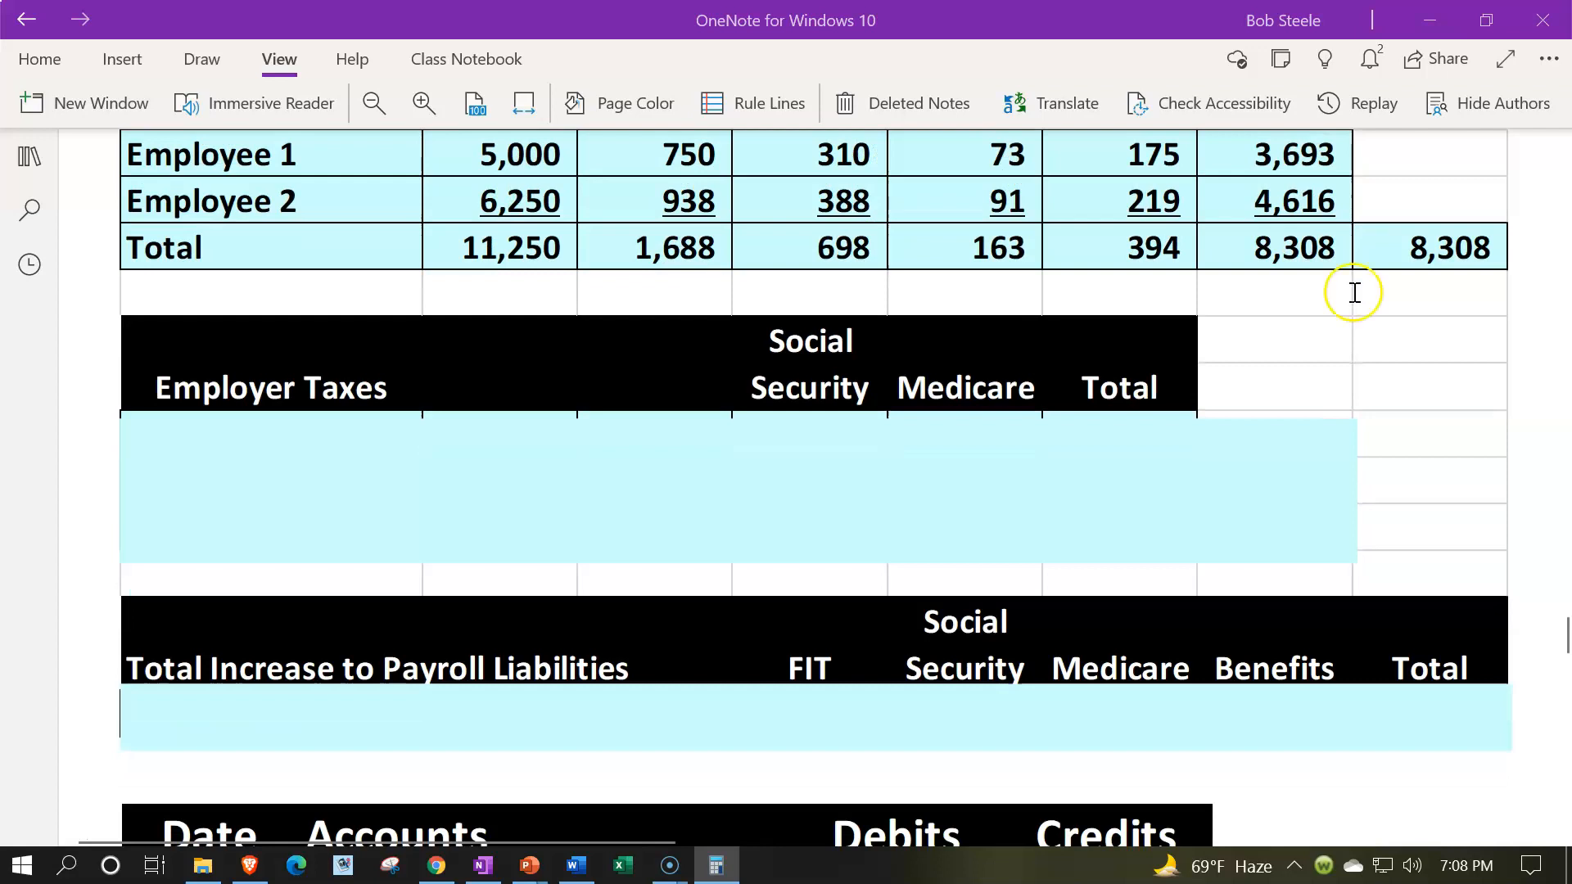
- Uncover the Employer Taxes table by shrinking its cover past the Employee 1 and Employee 2 rows, and delete the cover to reveal the Total row
left_click(715, 463)
left_click_drag(735, 416, 731, 459)
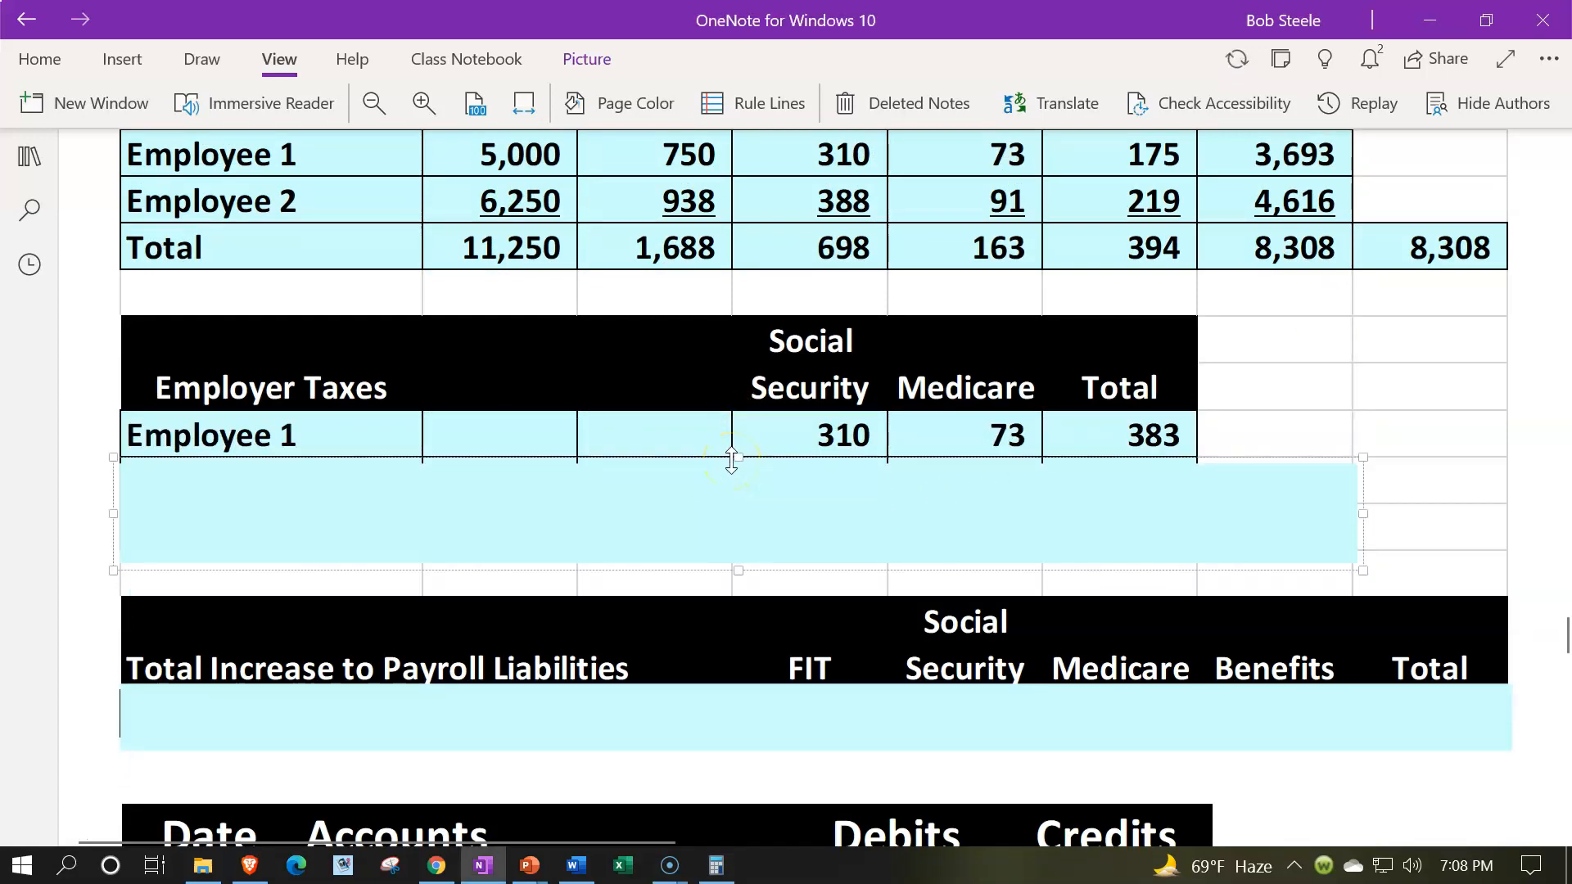
scroll(730, 459, "up", 3)
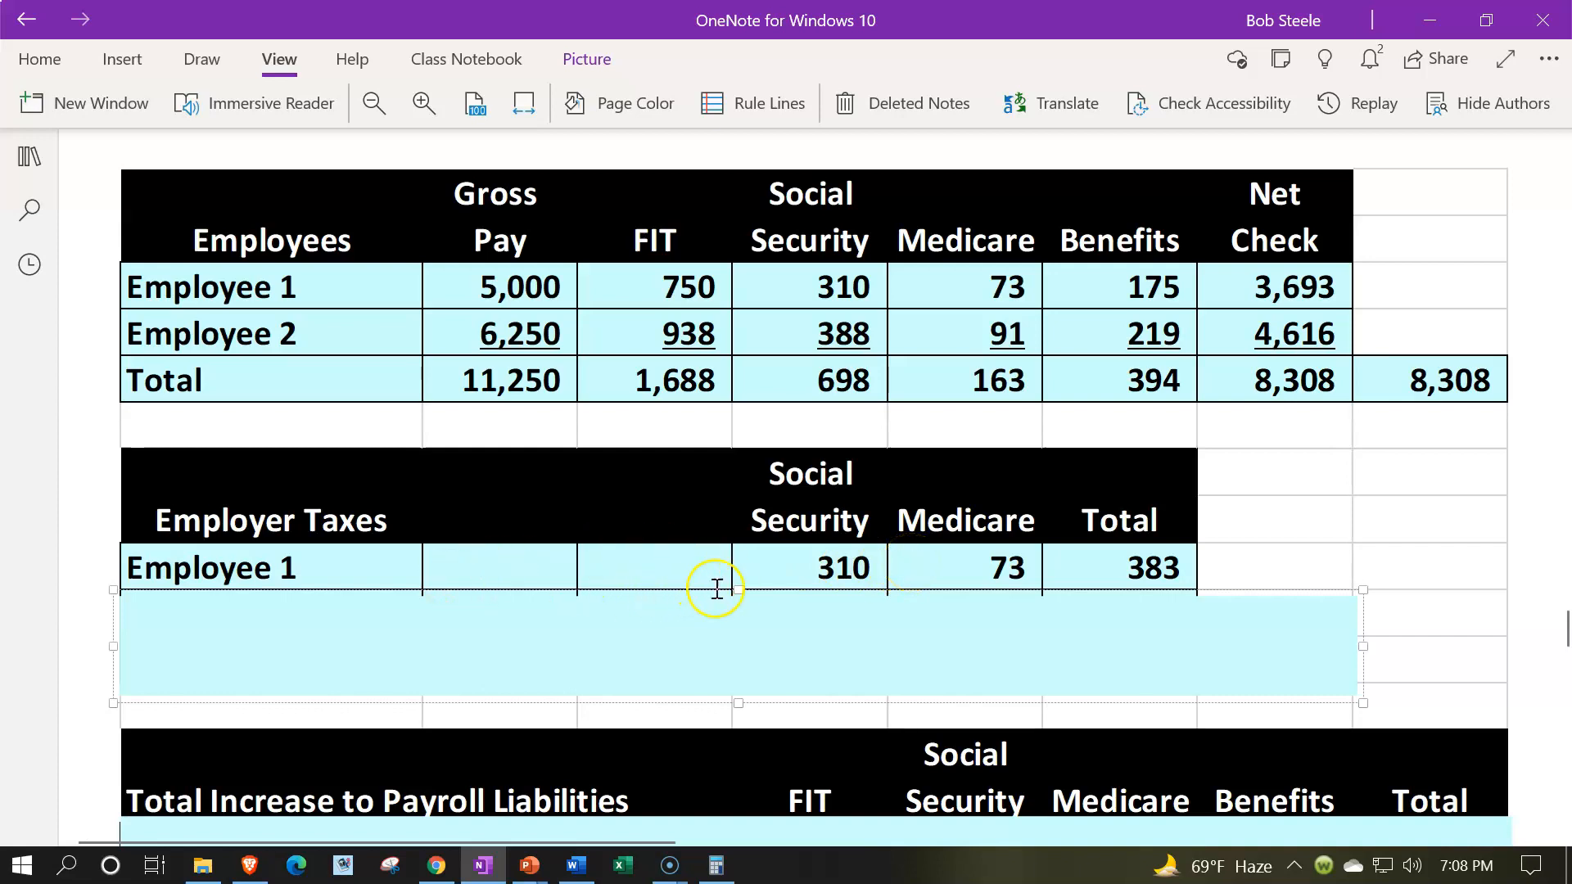
left_click_drag(737, 589, 733, 640)
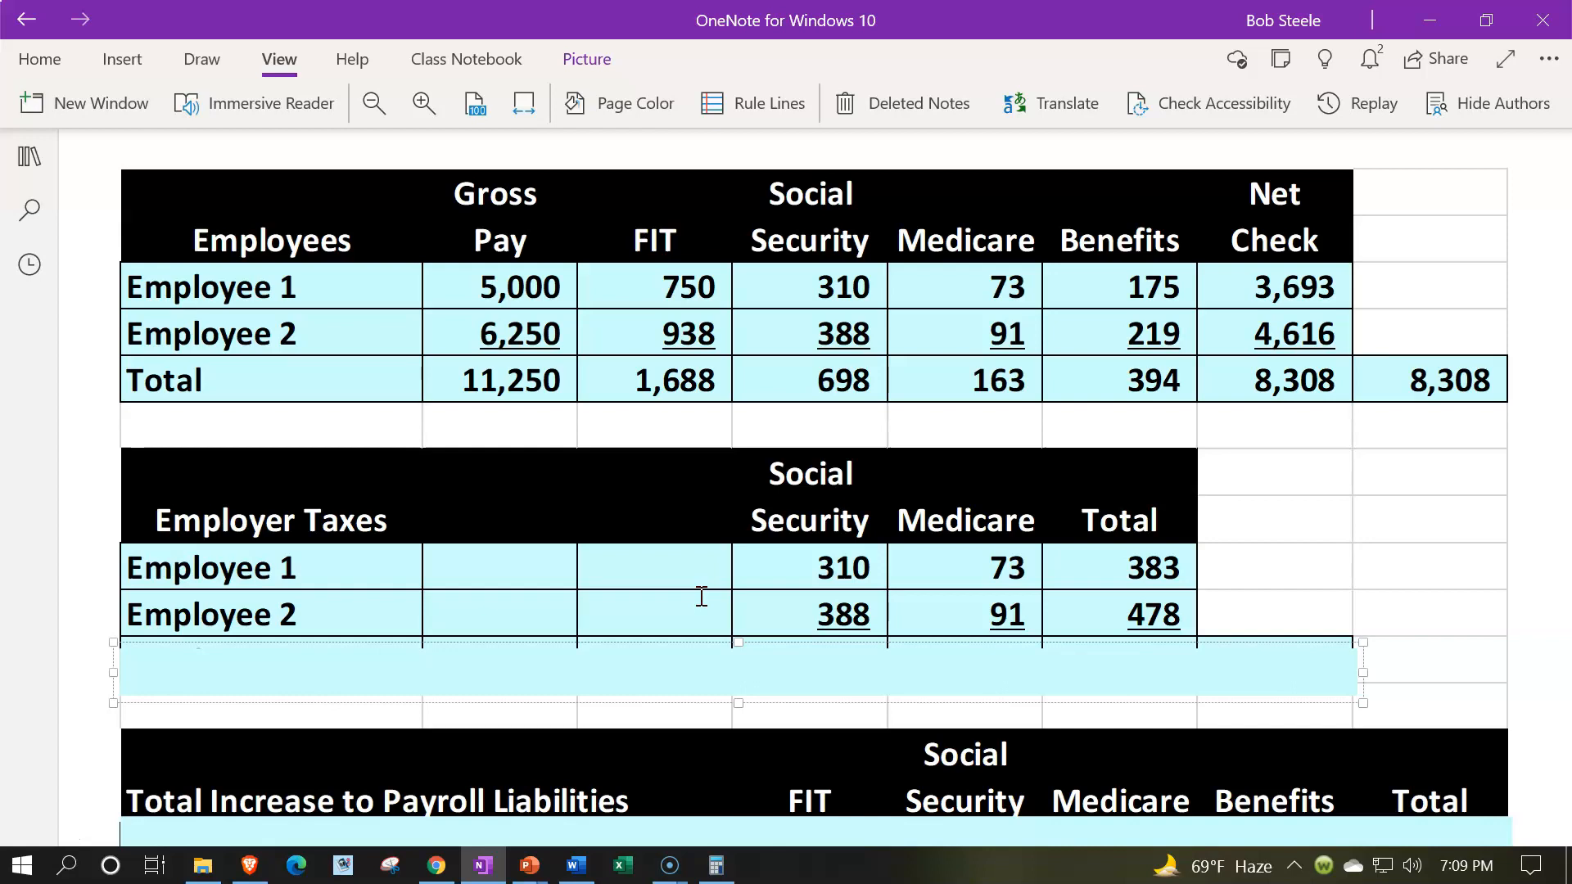
left_click(749, 666)
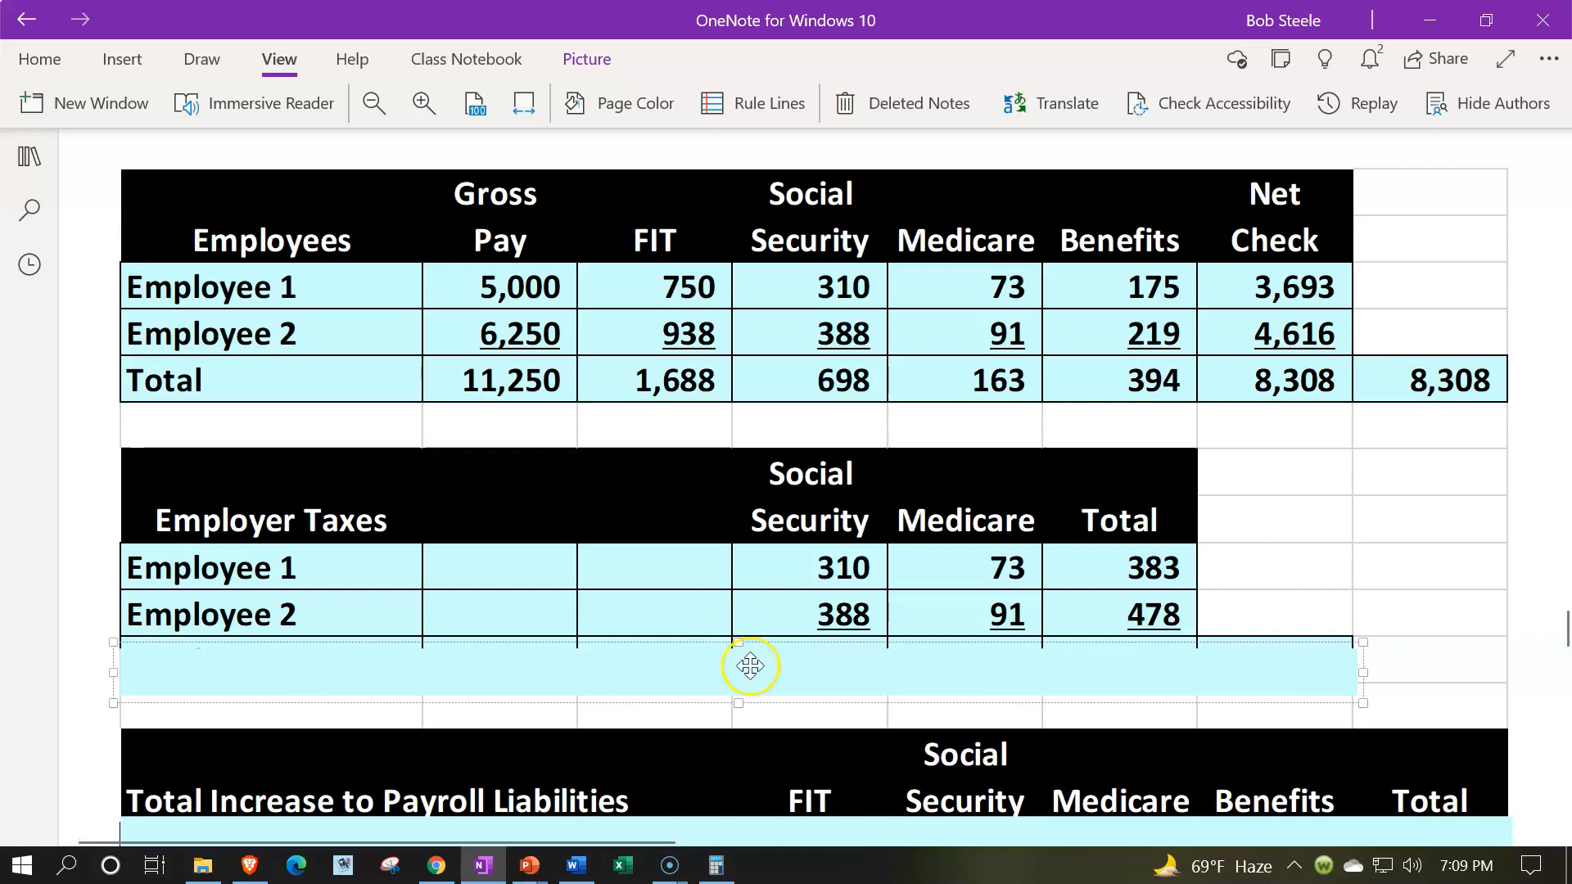
key("Delete")
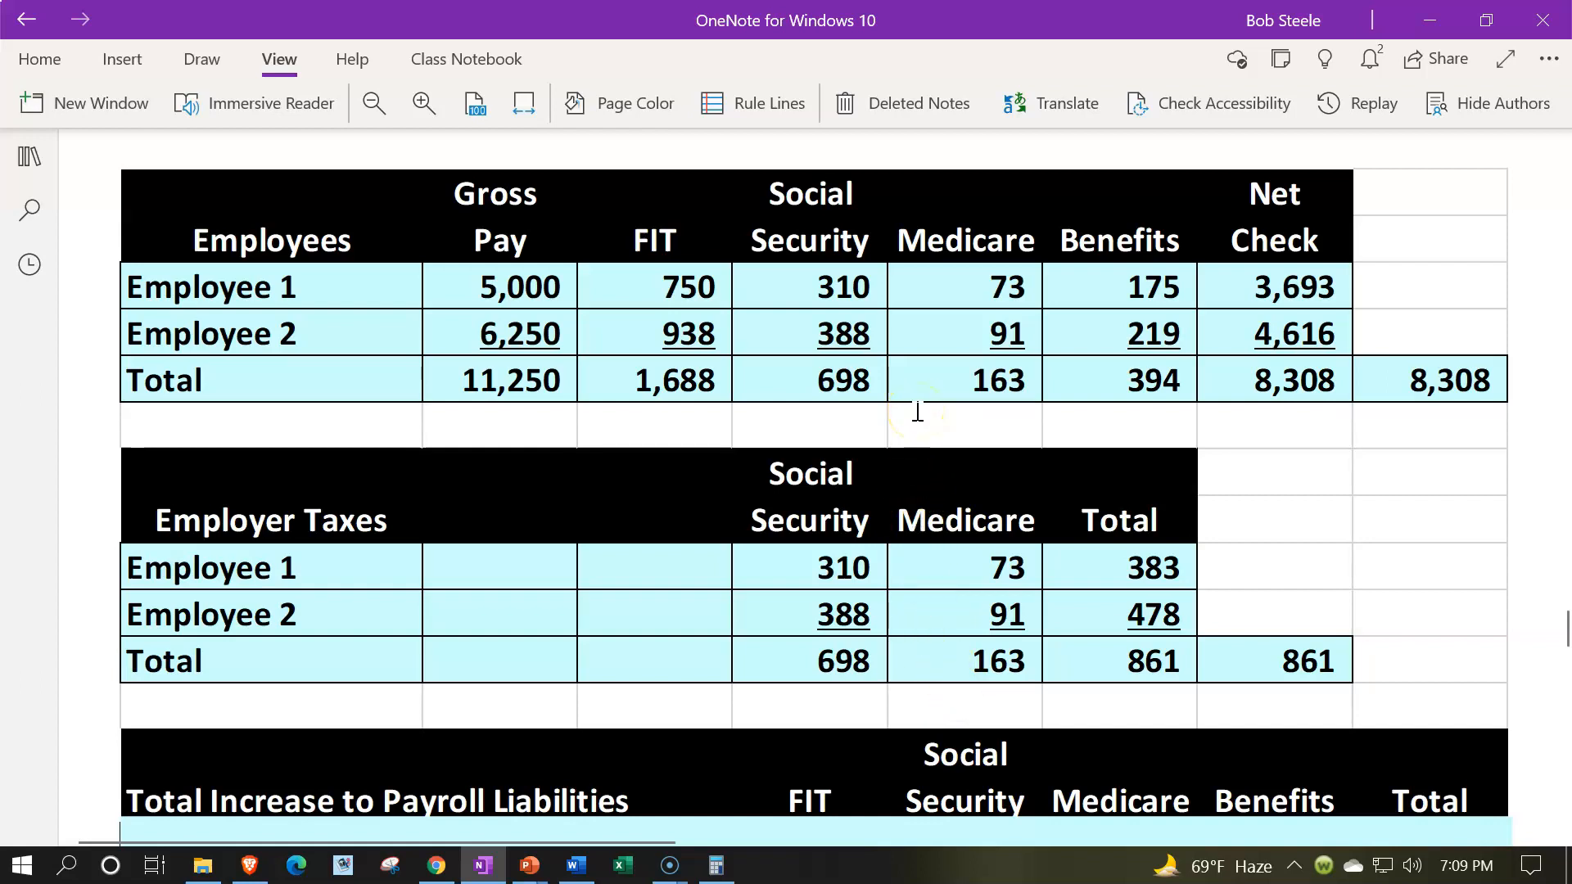
- Delete the cover over the Total Increase to Payroll Liabilities row
scroll(917, 412, "down", 3)
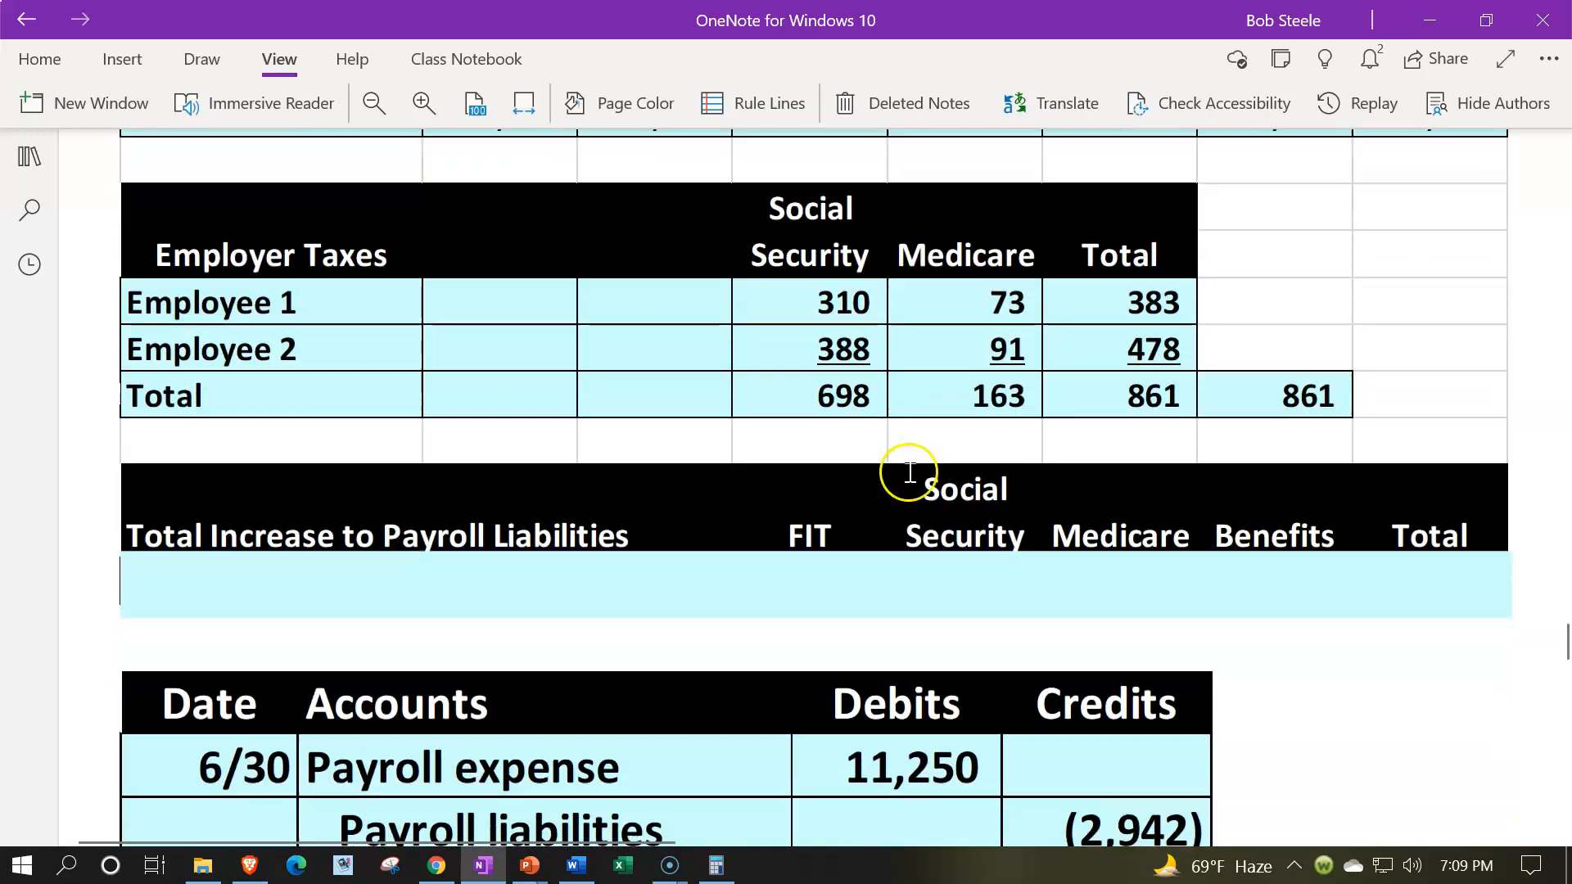
left_click(877, 582)
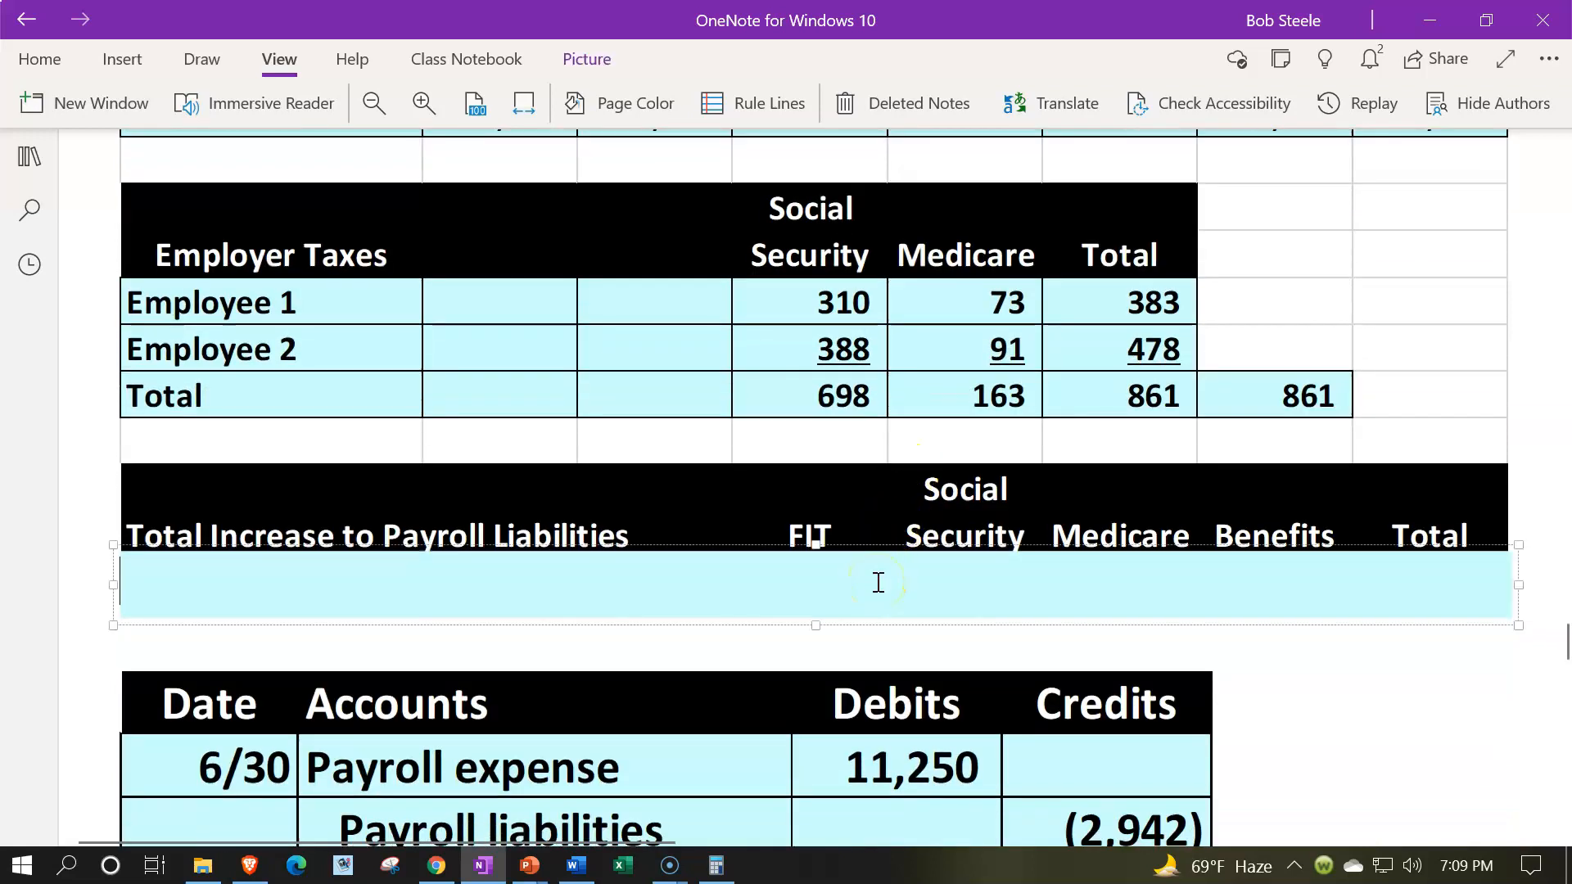
scroll(878, 583, "up", 2)
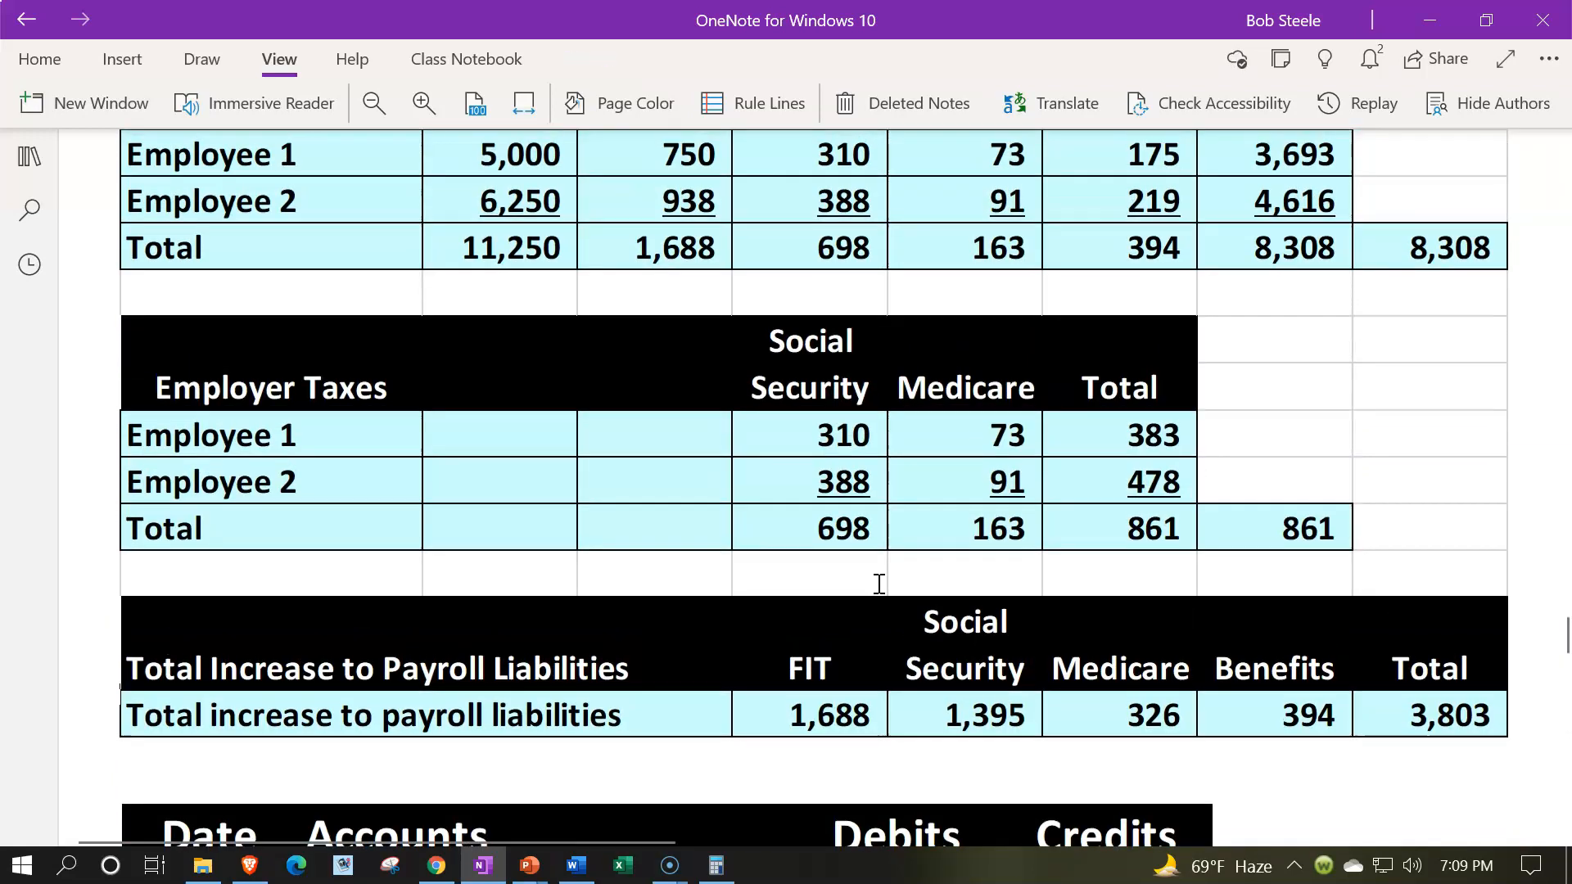
- Clear the calculator and compare the payroll liabilities amounts with the employee and employer totals, moving the calculator back off the page
key("alt+Tab")
left_click_drag(923, 316, 400, 384)
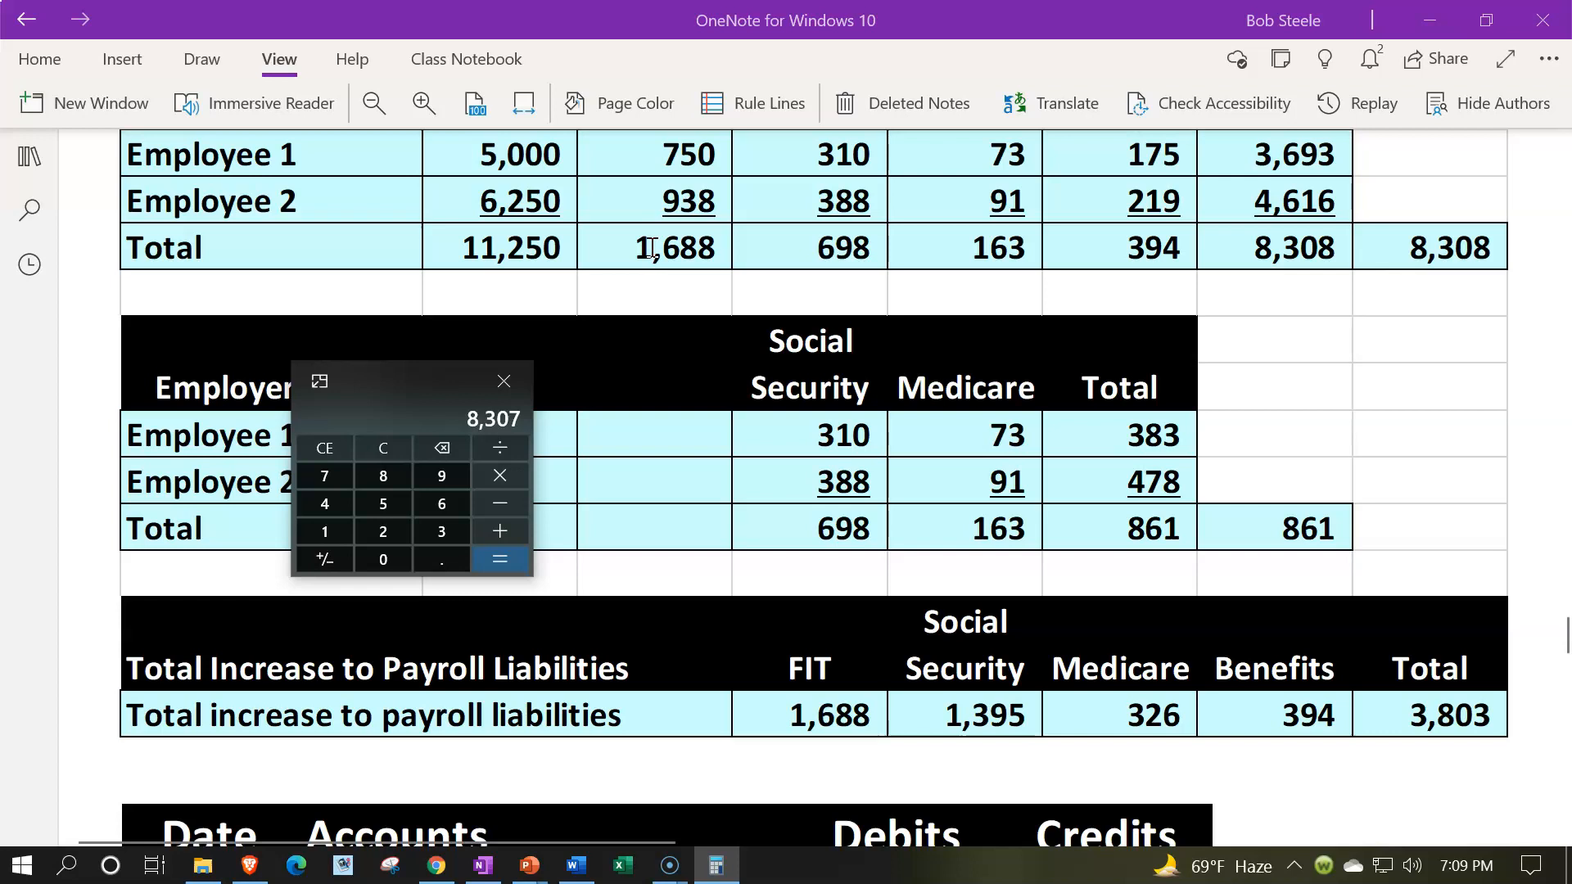
left_click(383, 449)
scroll(1097, 719, "up", 3)
scroll(1097, 719, "down", 3)
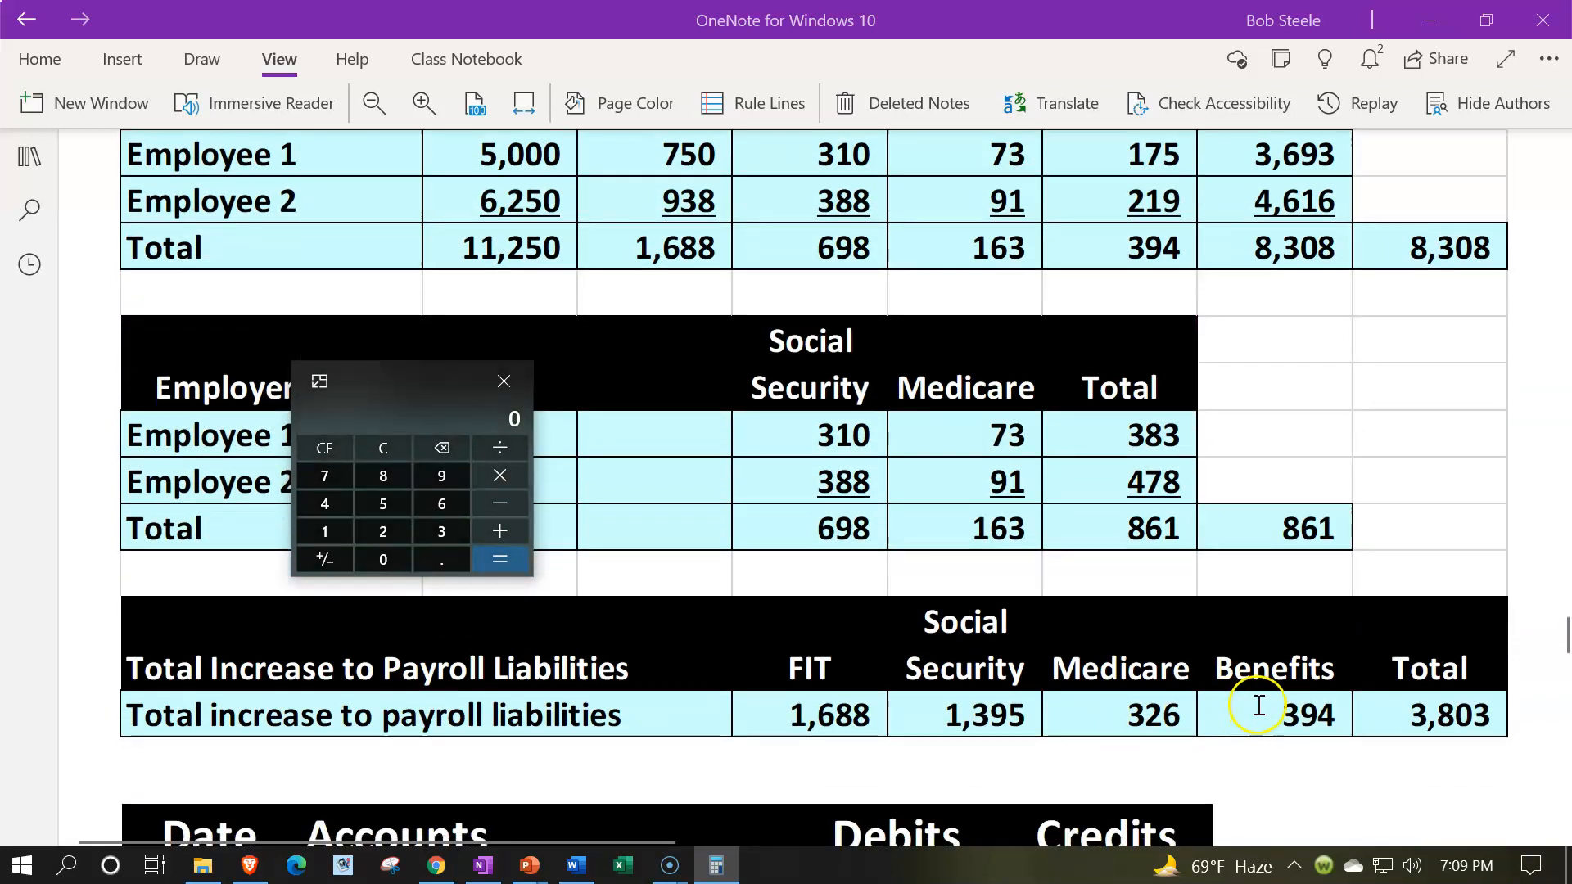
scroll(1285, 720, "up", 3)
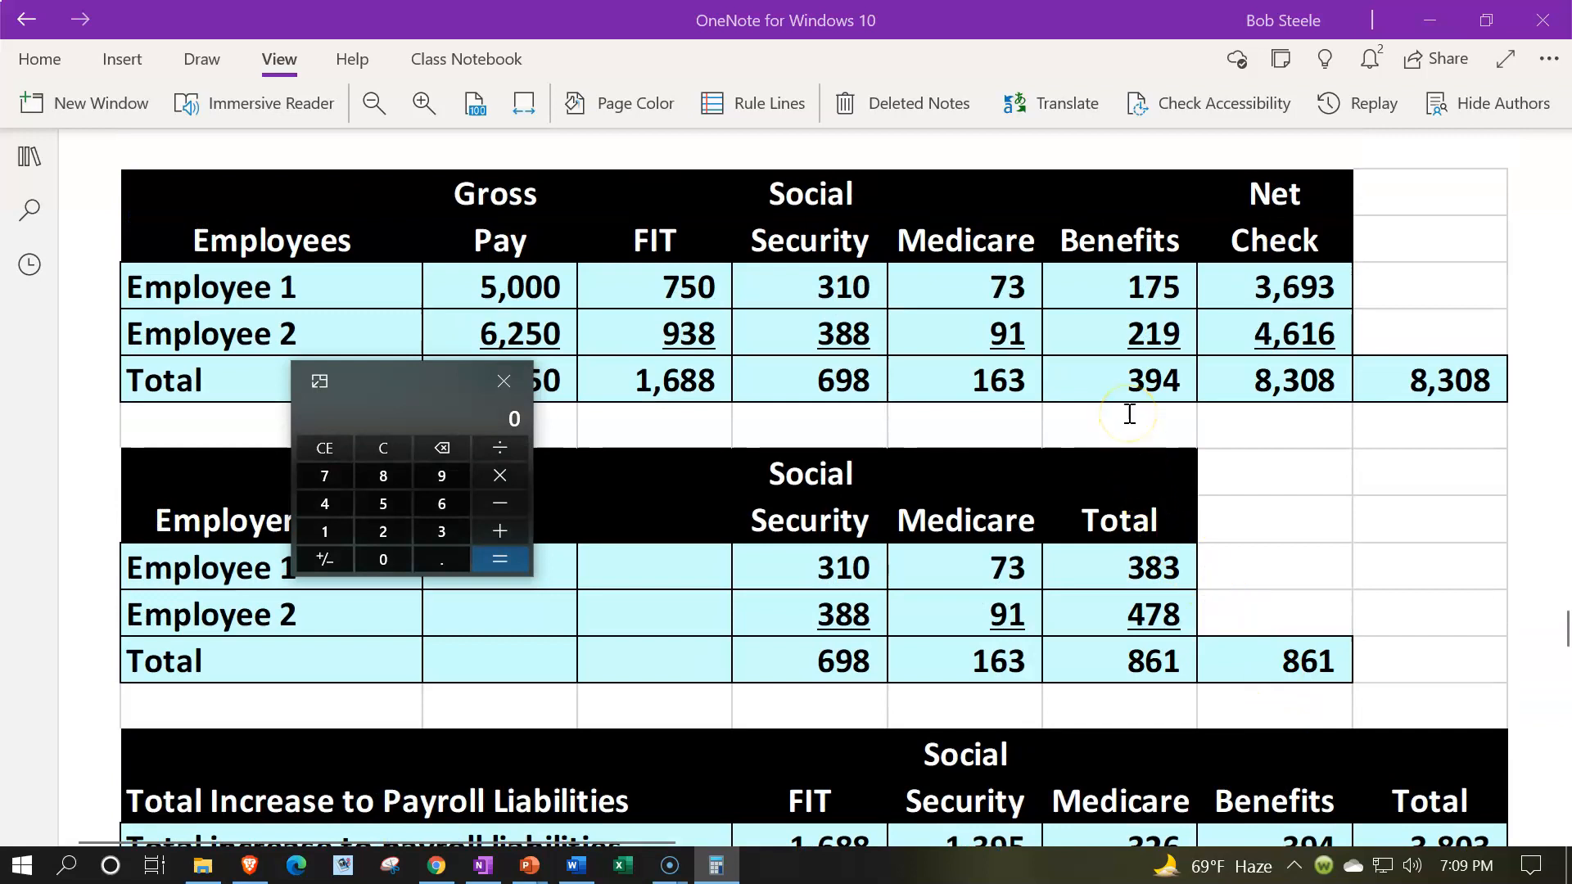
scroll(1130, 414, "down", 3)
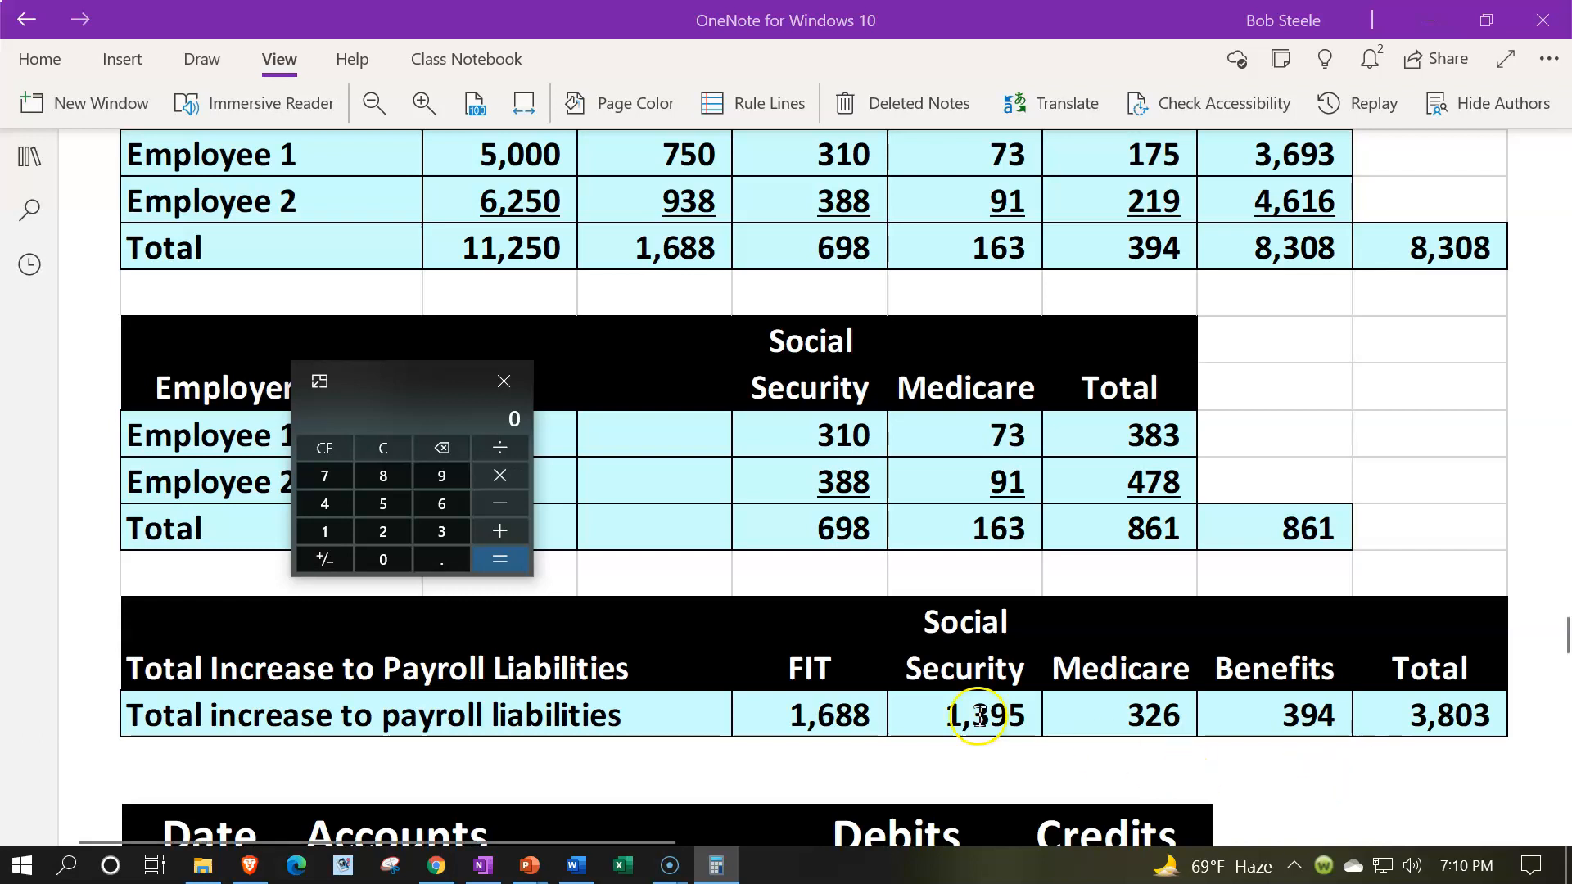
left_click_drag(405, 370, 1571, 329)
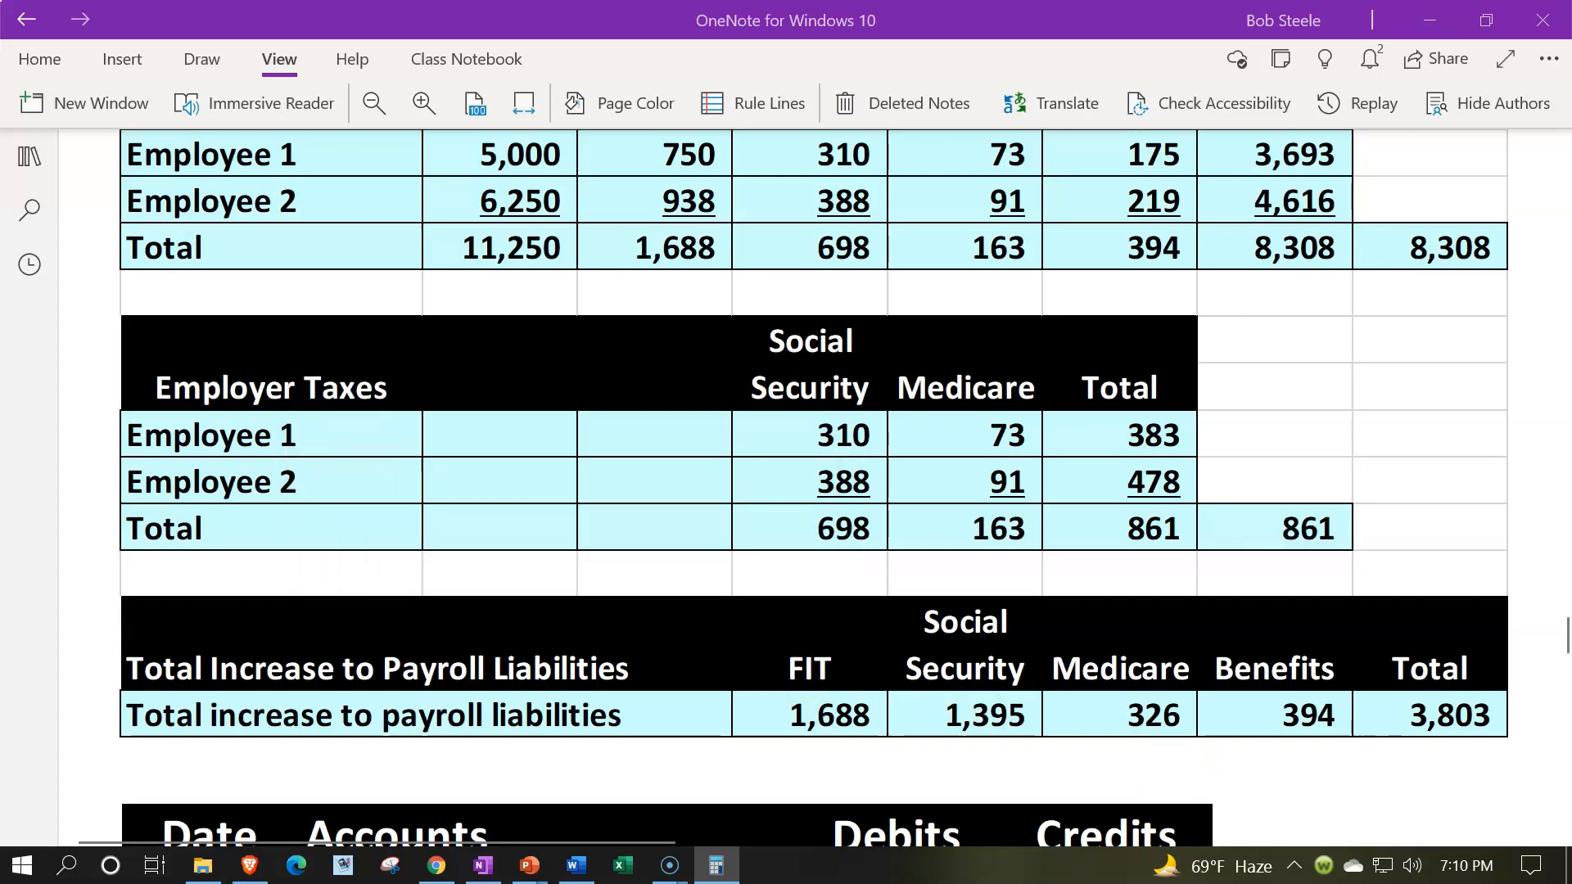
- Compare the 6/30 payroll expense journal entry's expense, liabilities and checking amounts with the totals in the Employees table
scroll(841, 563, "down", 2)
scroll(842, 563, "down", 4)
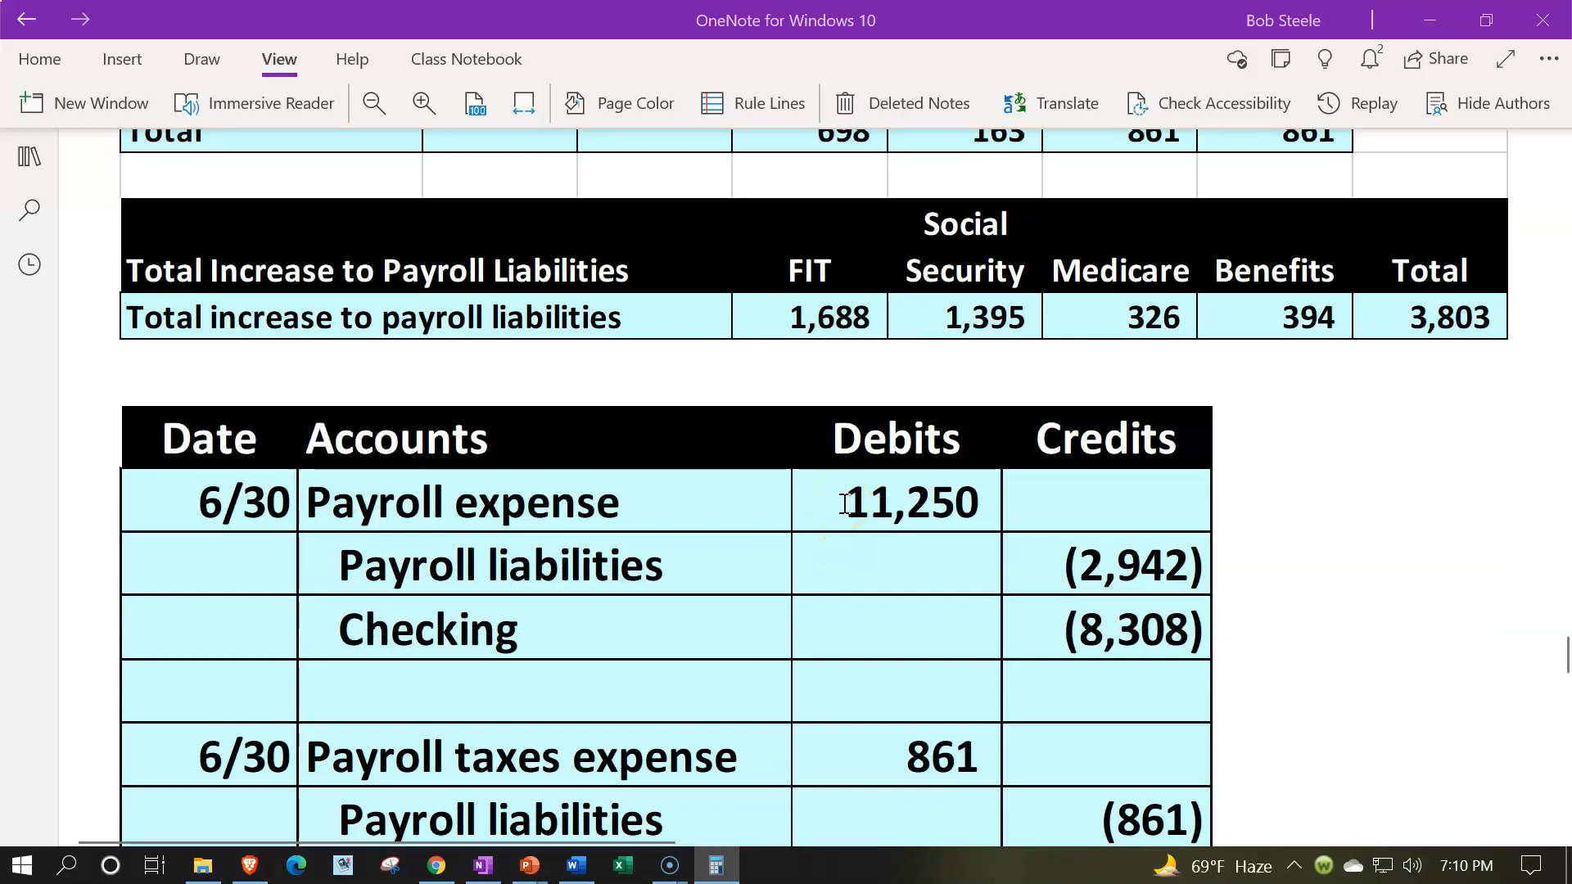
scroll(843, 501, "up", 6)
scroll(844, 505, "up", 2)
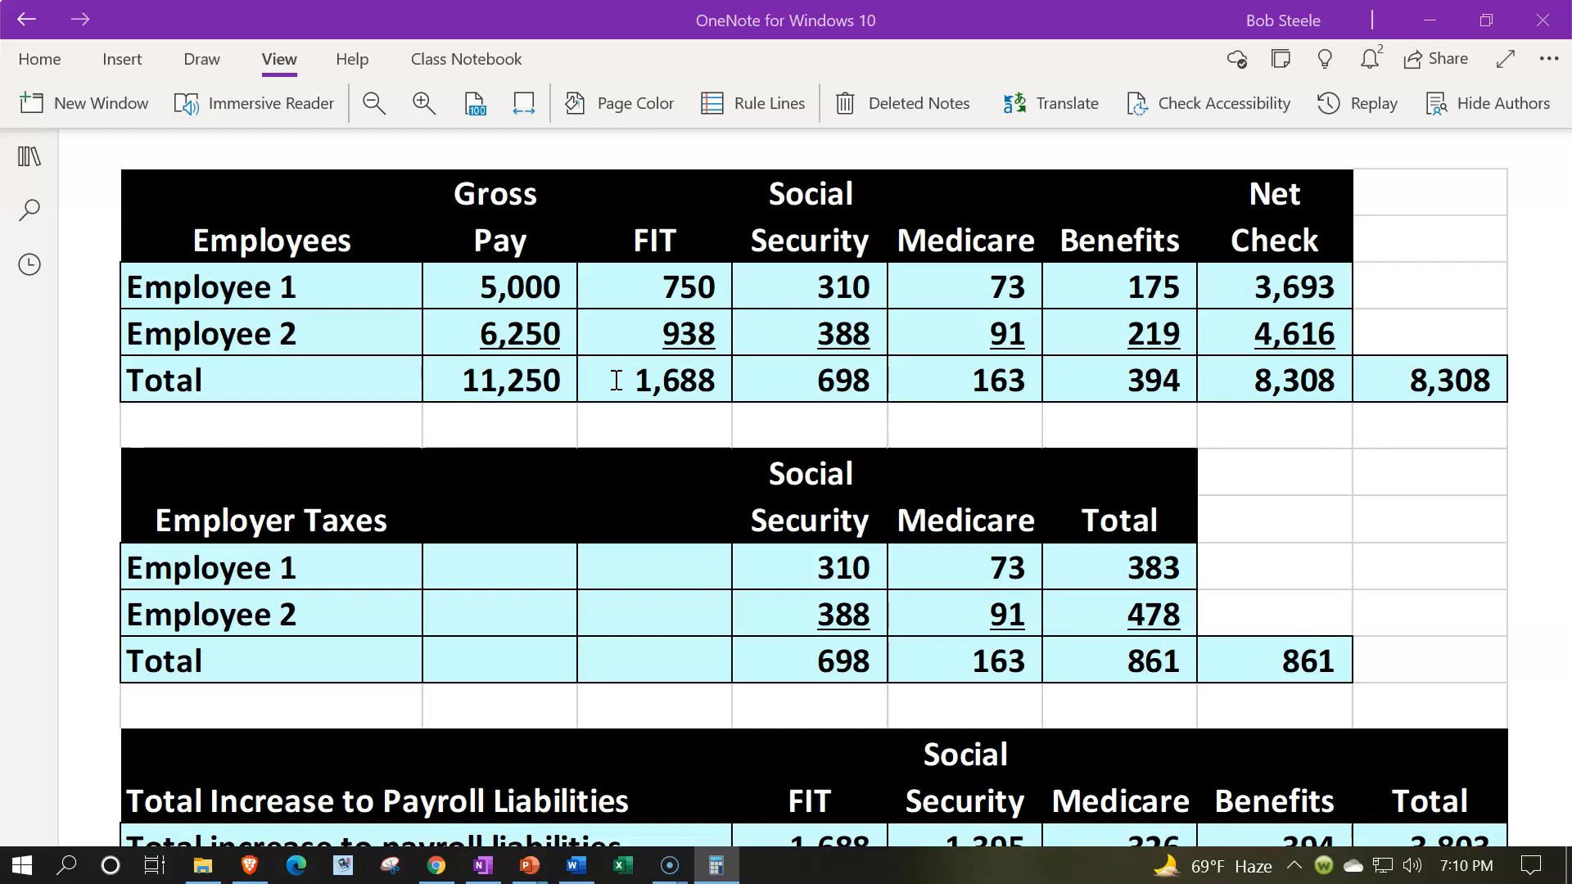
scroll(616, 380, "down", 6)
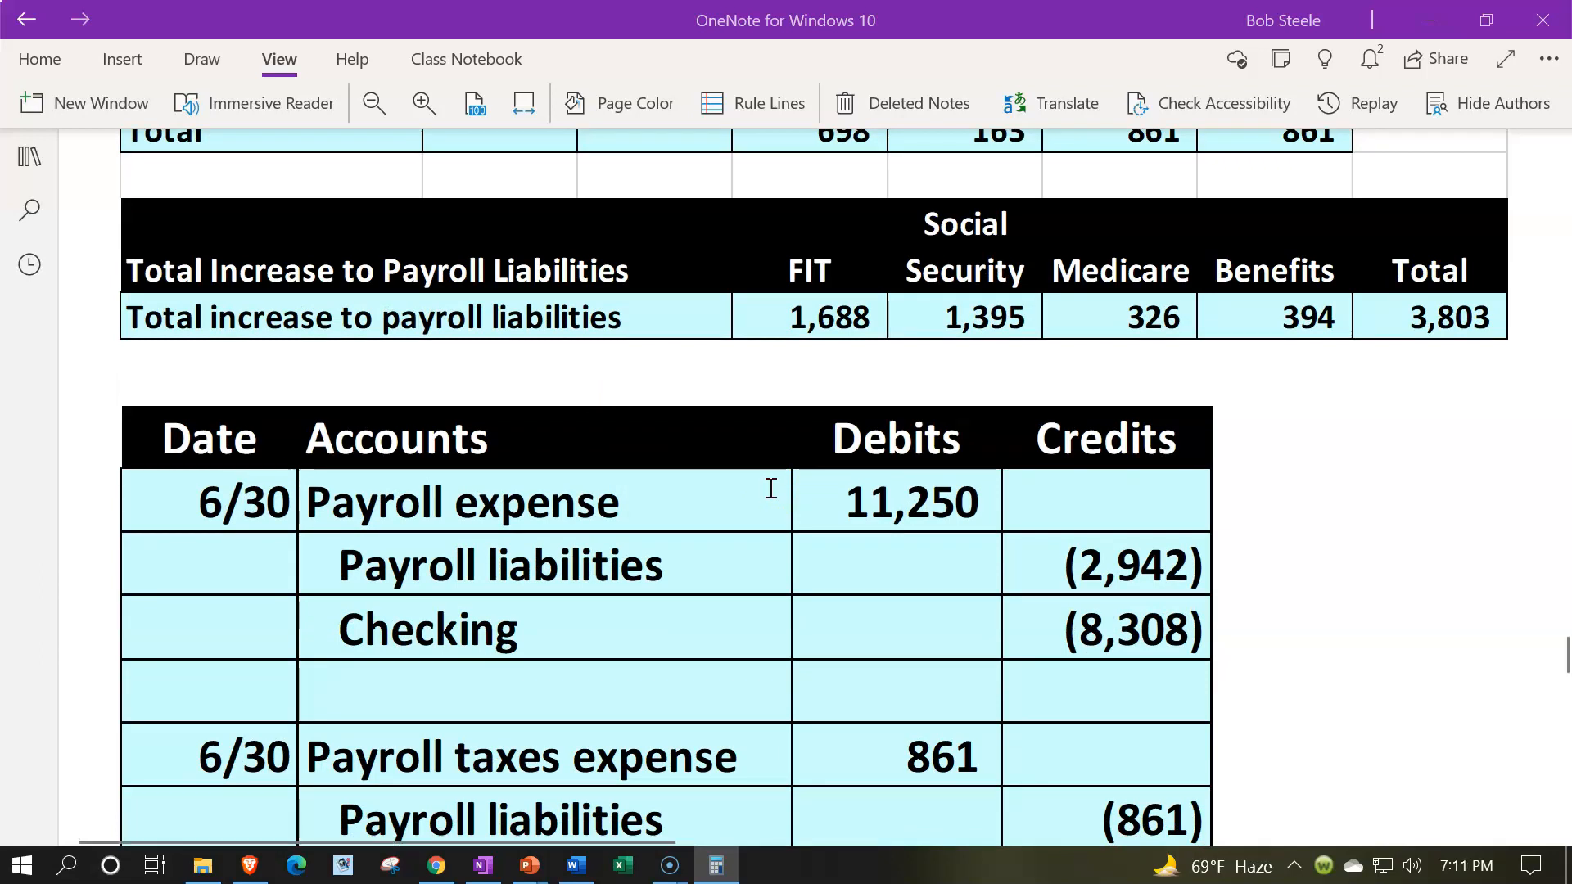
left_click(819, 498)
scroll(1021, 607, "up", 8)
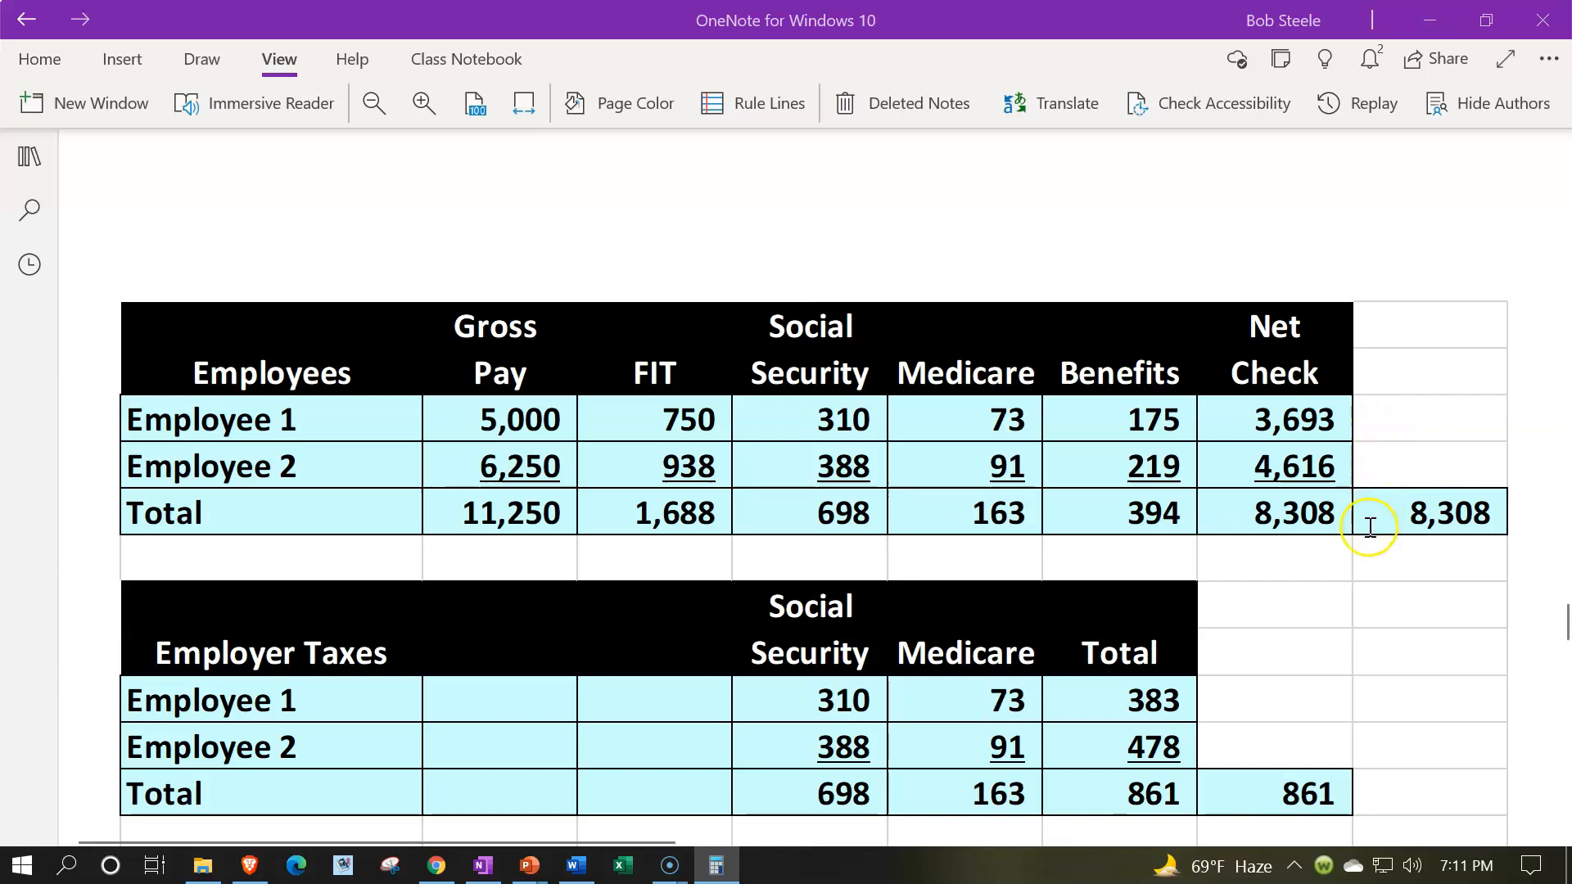
scroll(1368, 527, "down", 8)
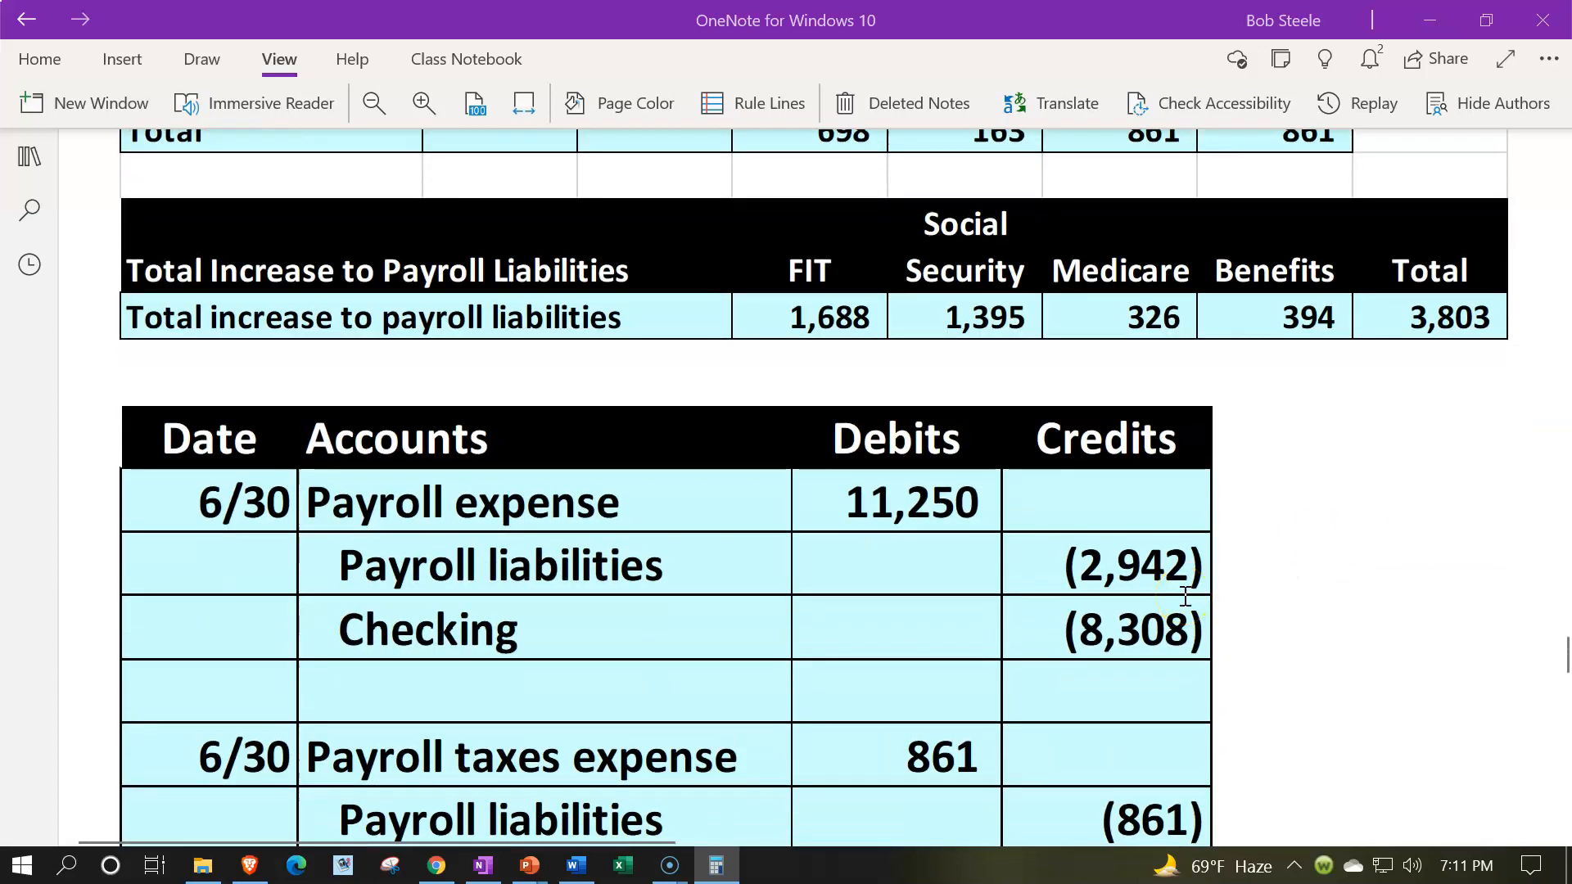
scroll(1184, 596, "up", 6)
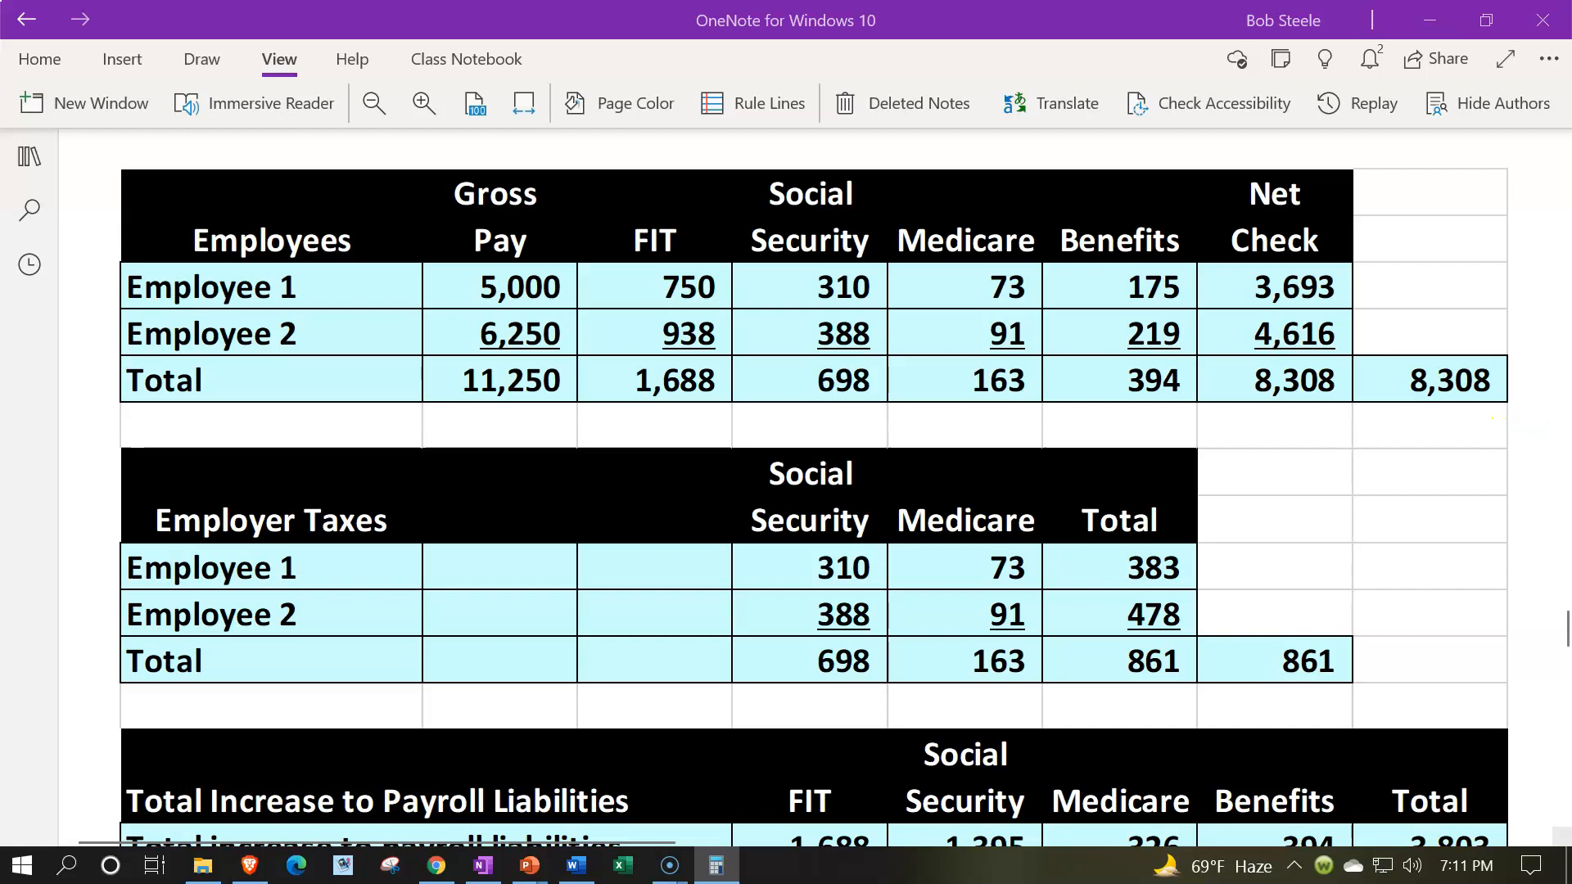
left_click_drag(954, 385, 741, 446)
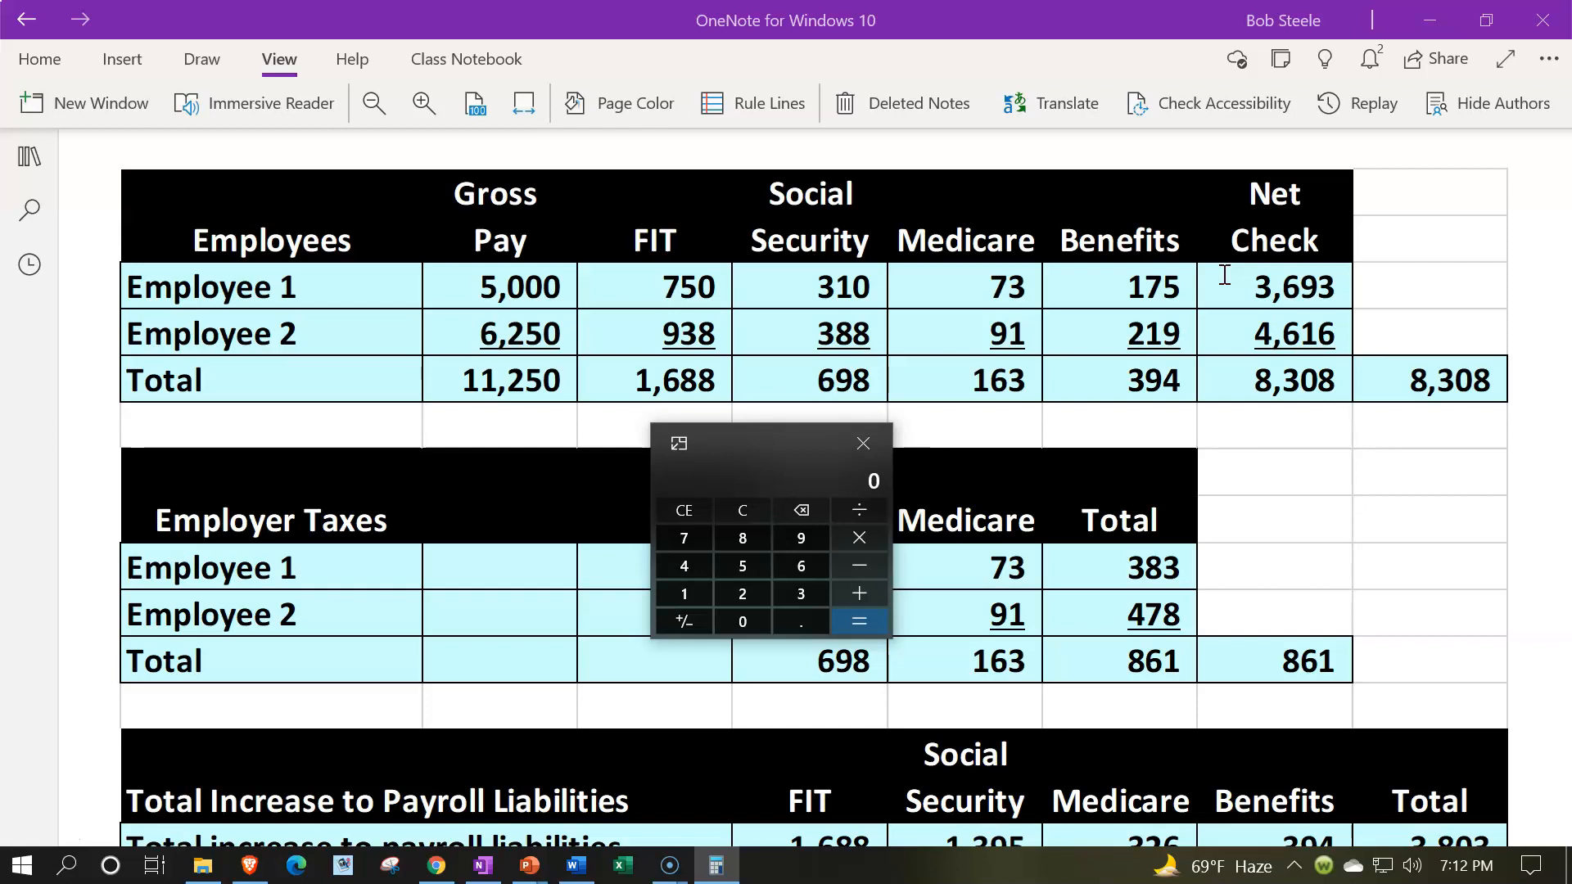
left_click_drag(744, 454, 1571, 406)
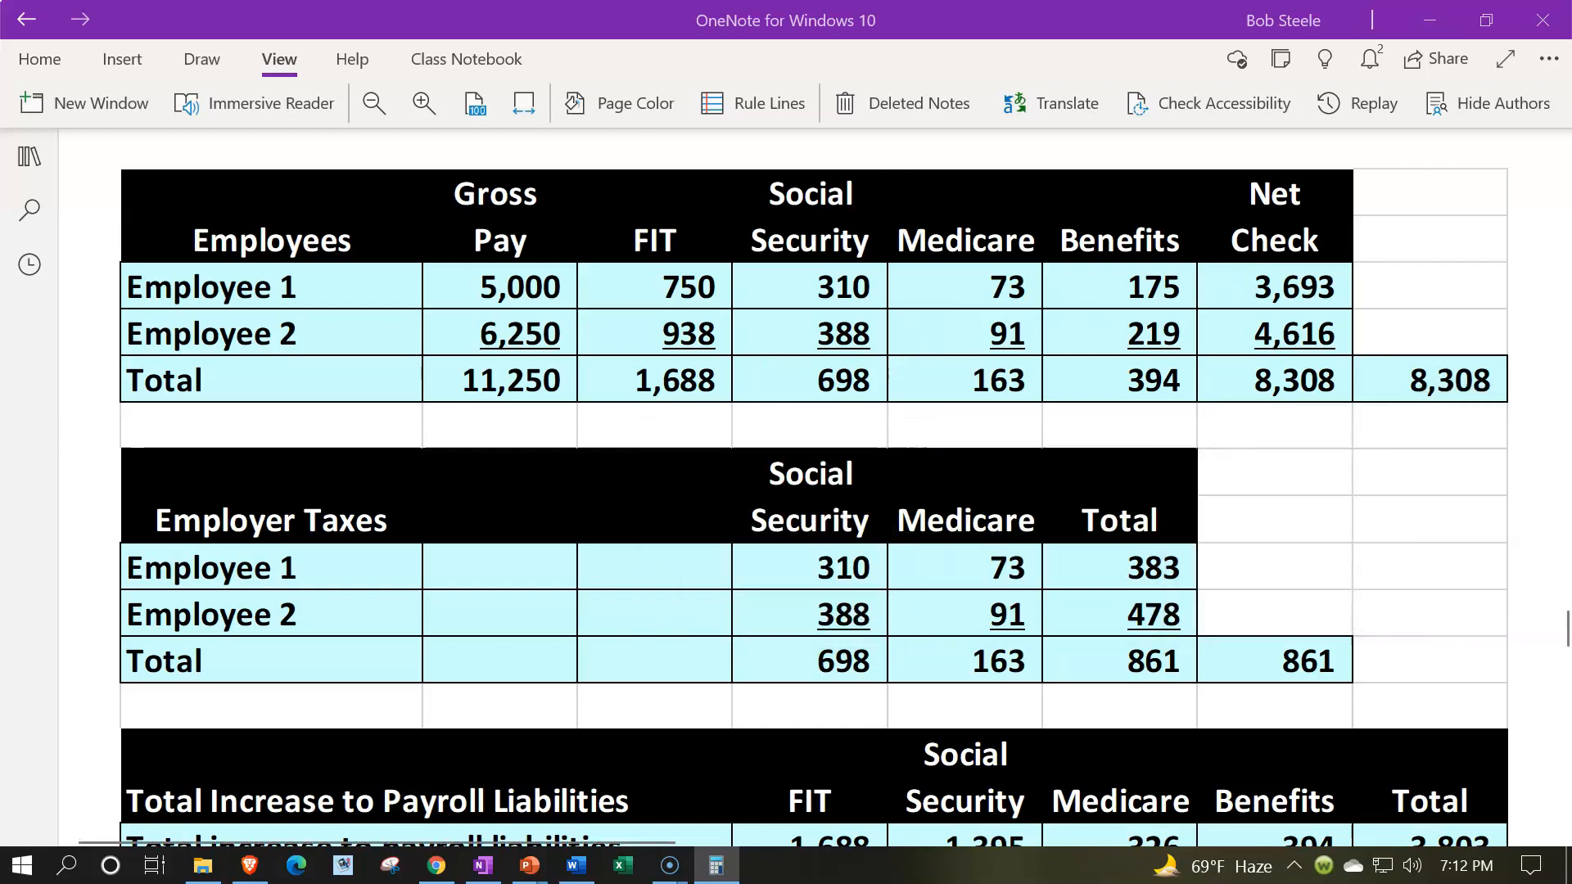
- Compare the 6/30 payroll taxes expense journal entry with the totals in the Employer Taxes table
scroll(894, 617, "down", 6)
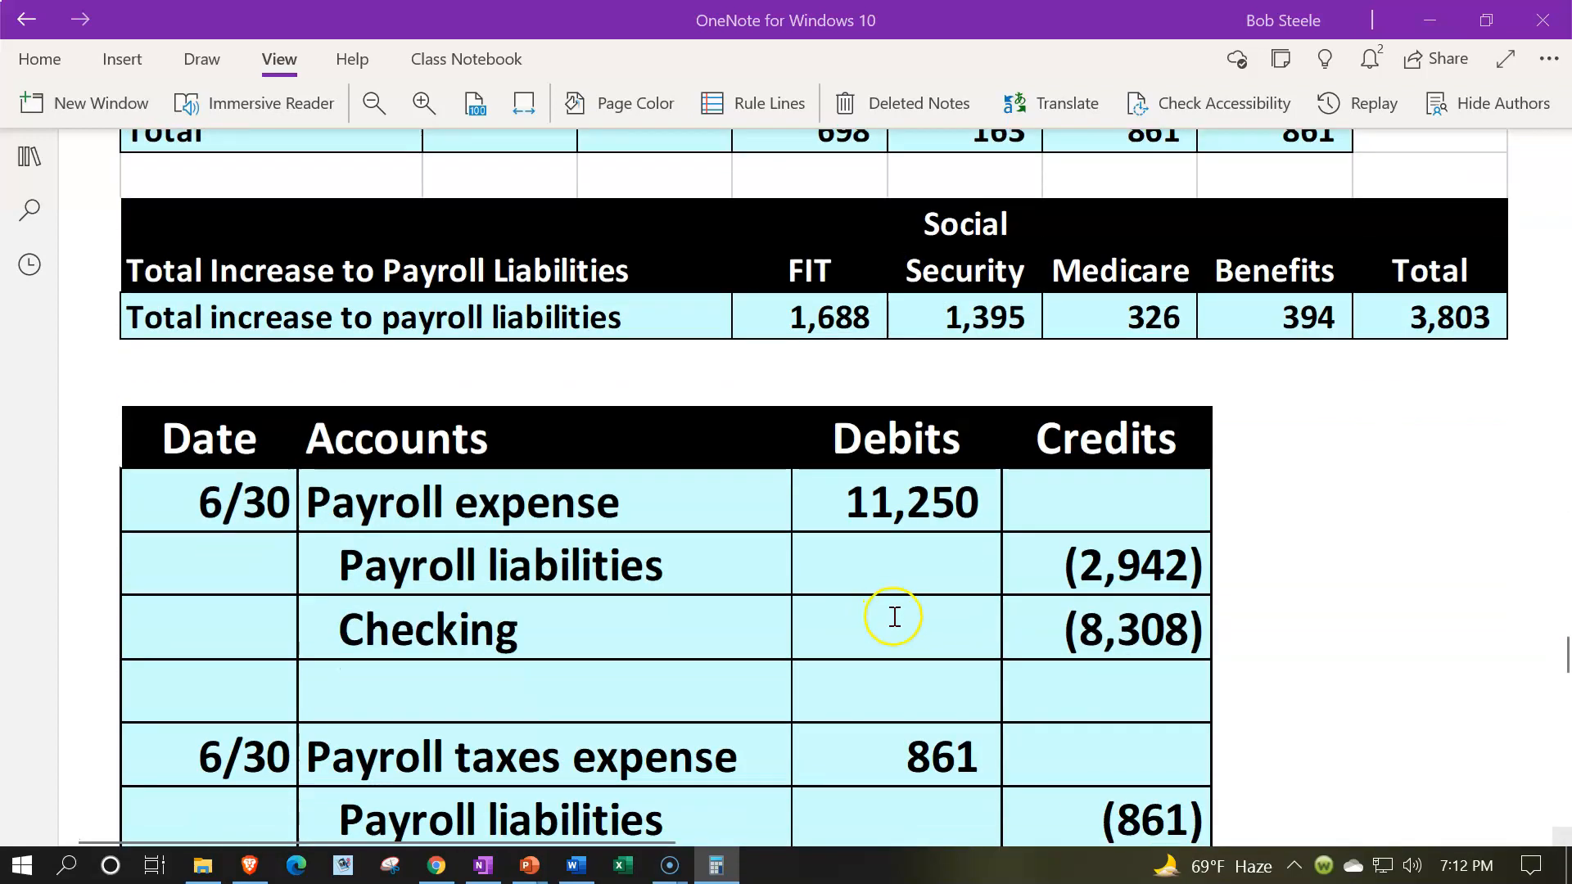
scroll(897, 617, "down", 2)
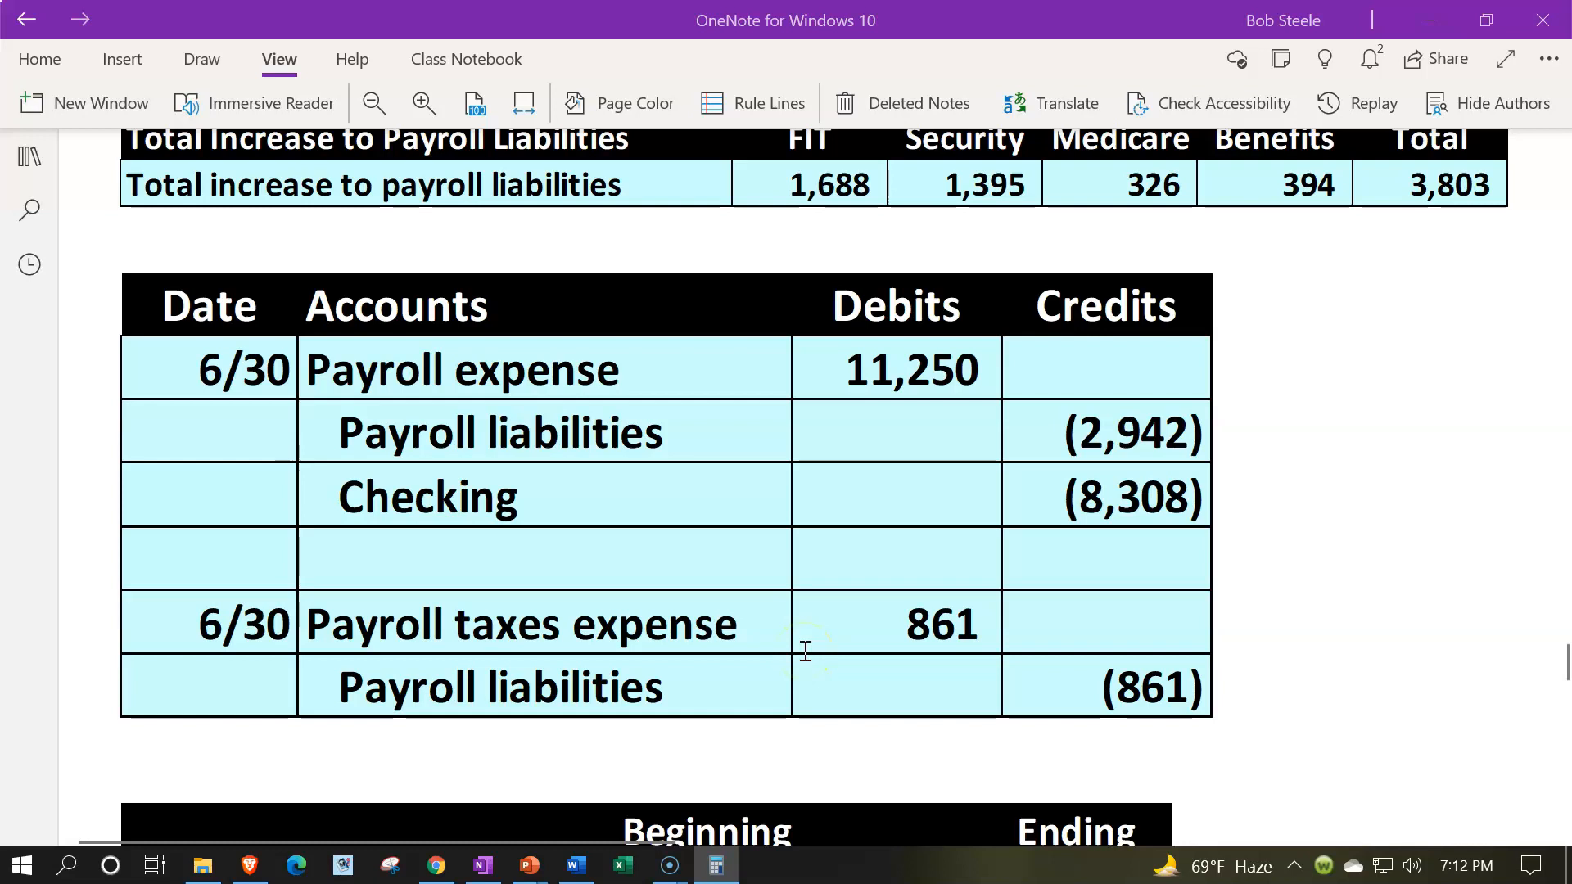
scroll(805, 651, "up", 10)
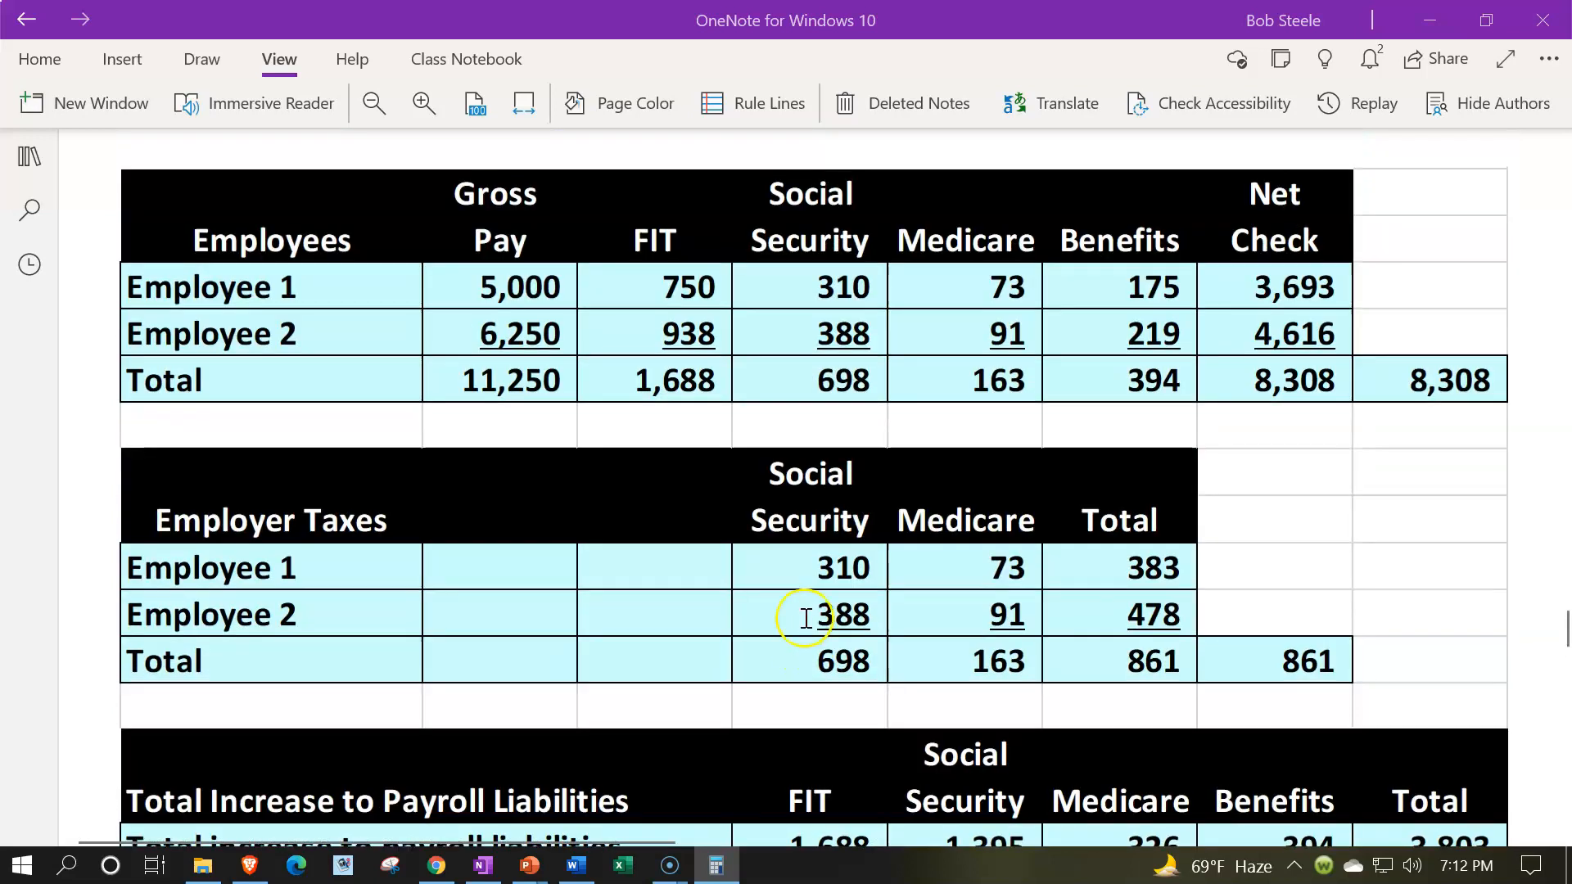